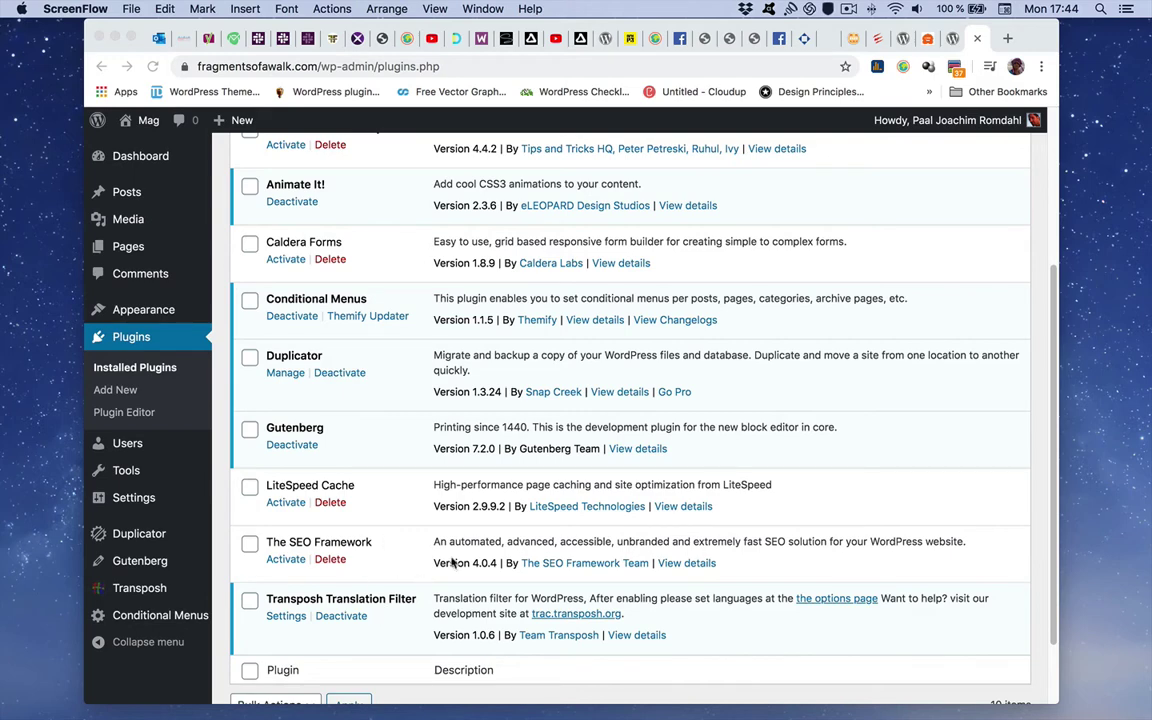
Open the Transposh plugin's Dashboard from its entry in the admin sidebar
scroll(415, 500, "up", 3)
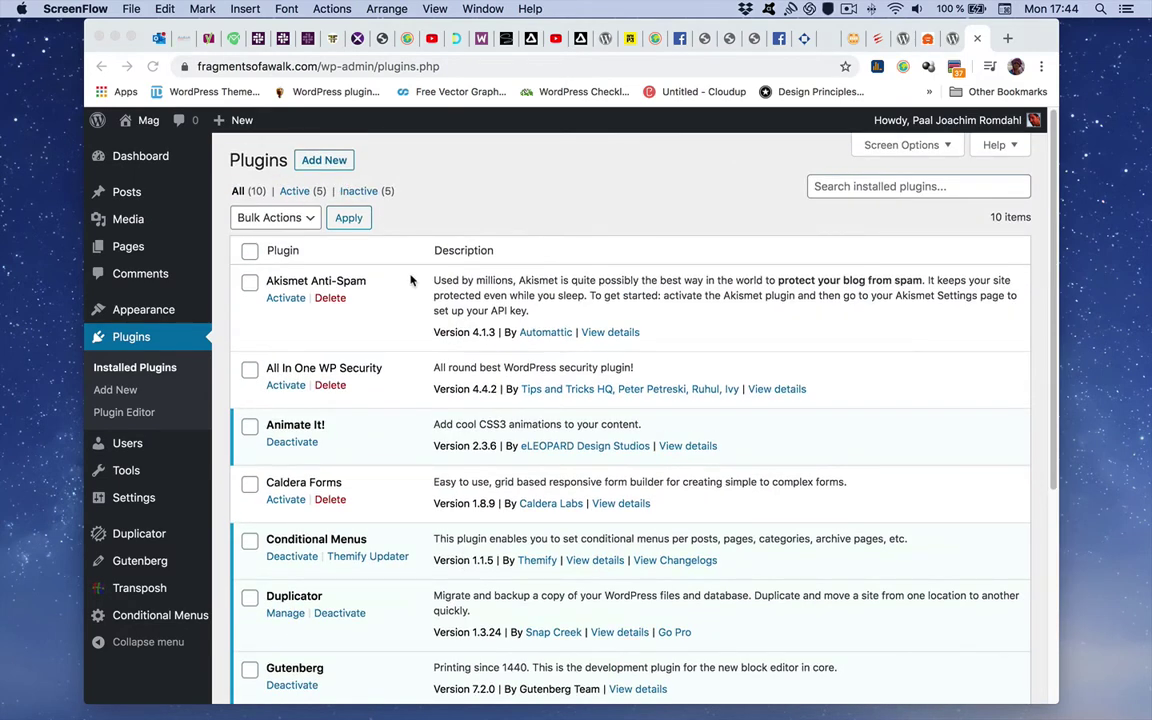
scroll(432, 440, "down", 3)
scroll(432, 440, "down", 1)
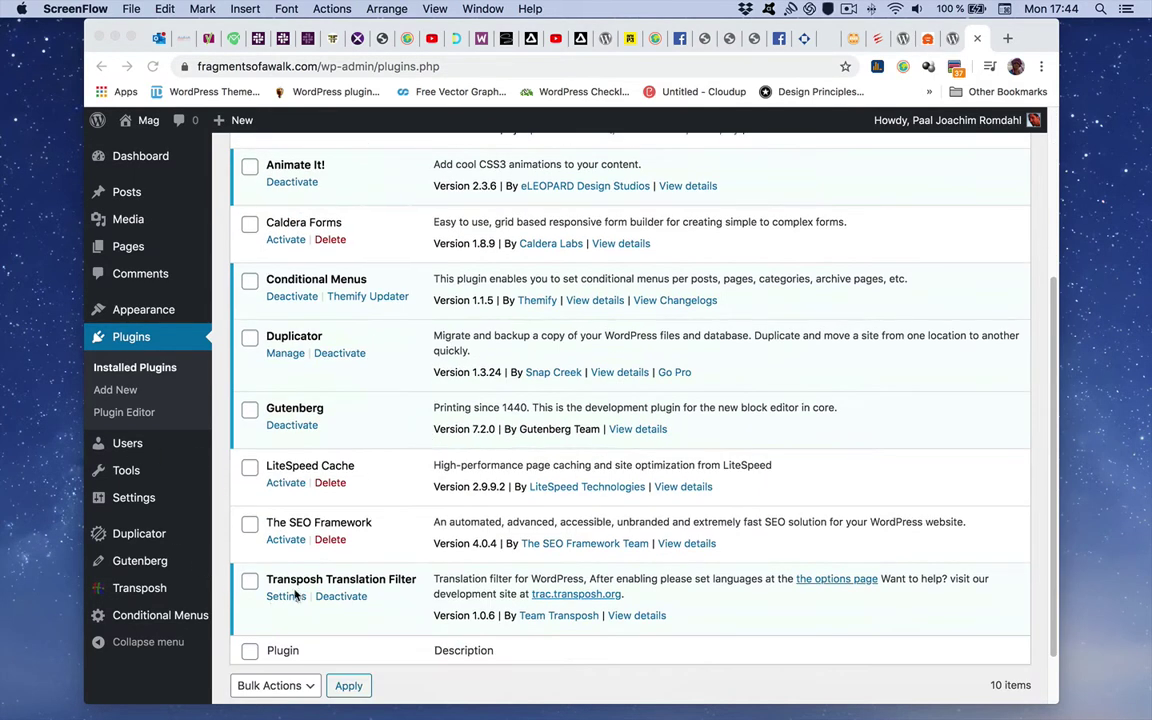
mouse_move(148, 590)
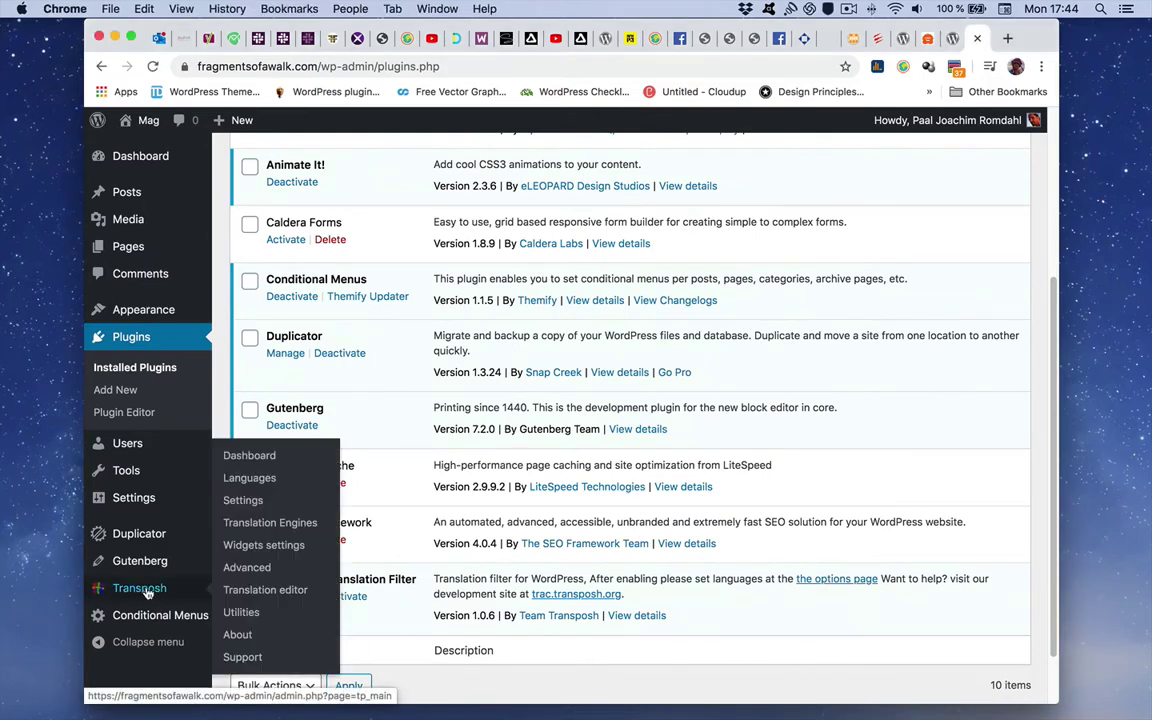
left_click(249, 456)
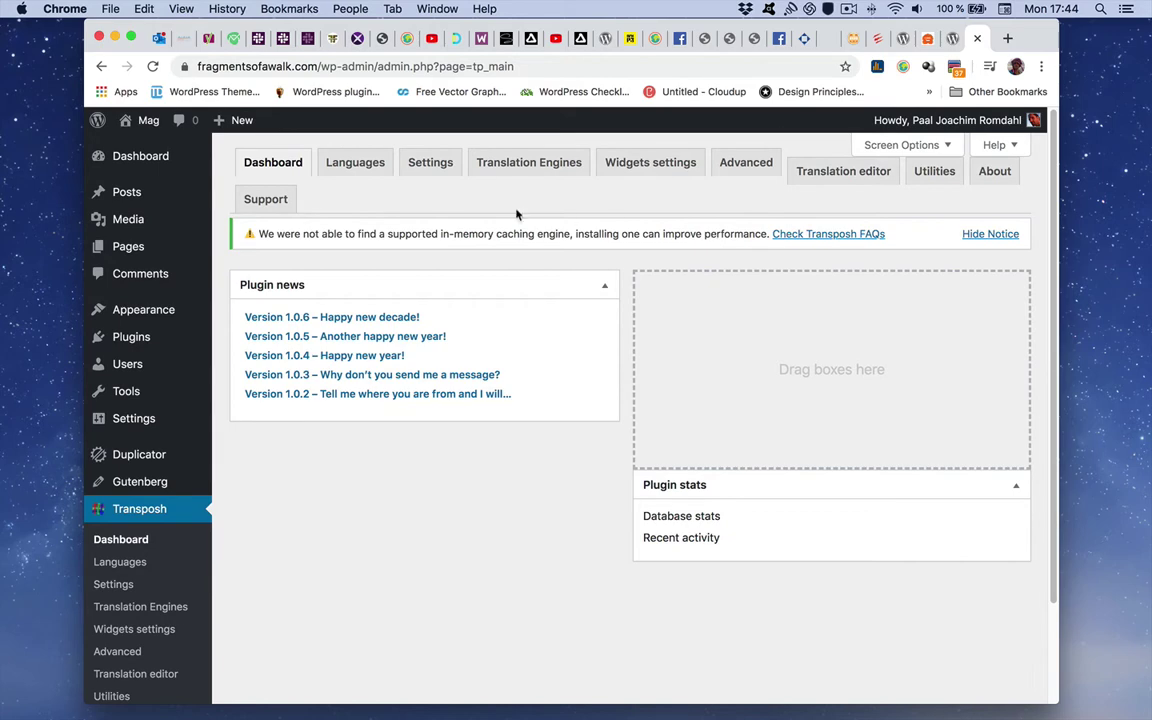
On the Transposh Languages tab, find Norsk with a page search and activate it
left_click(362, 166)
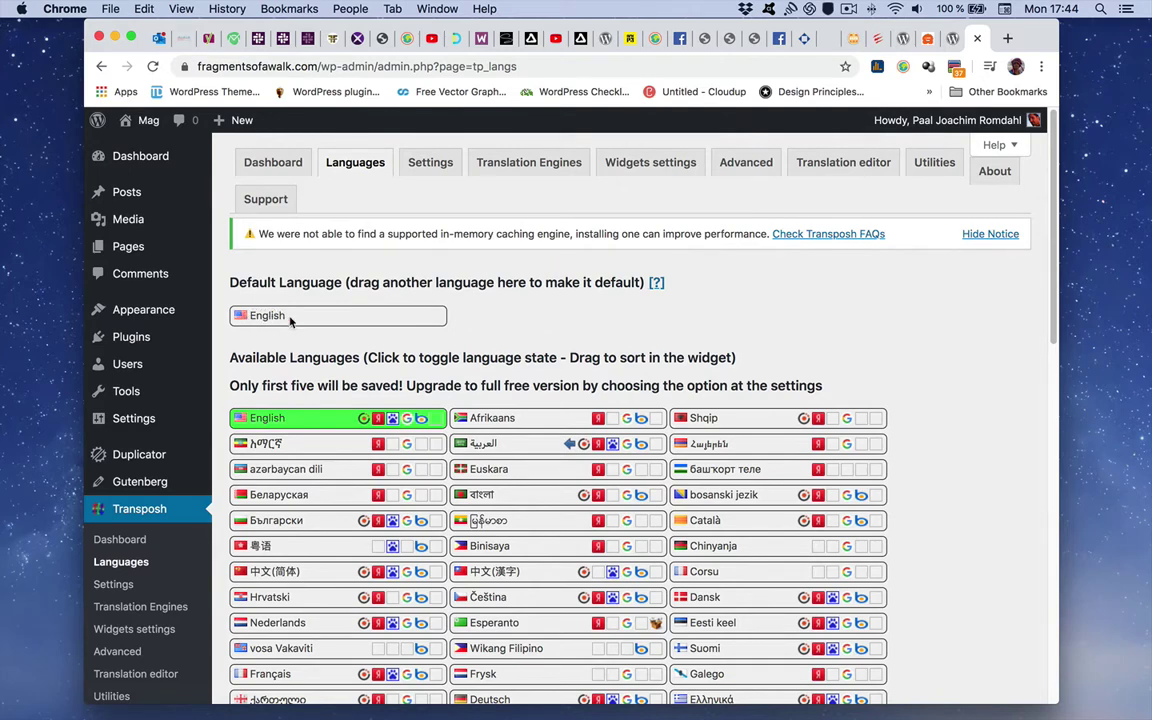
scroll(995, 360, "down", 2)
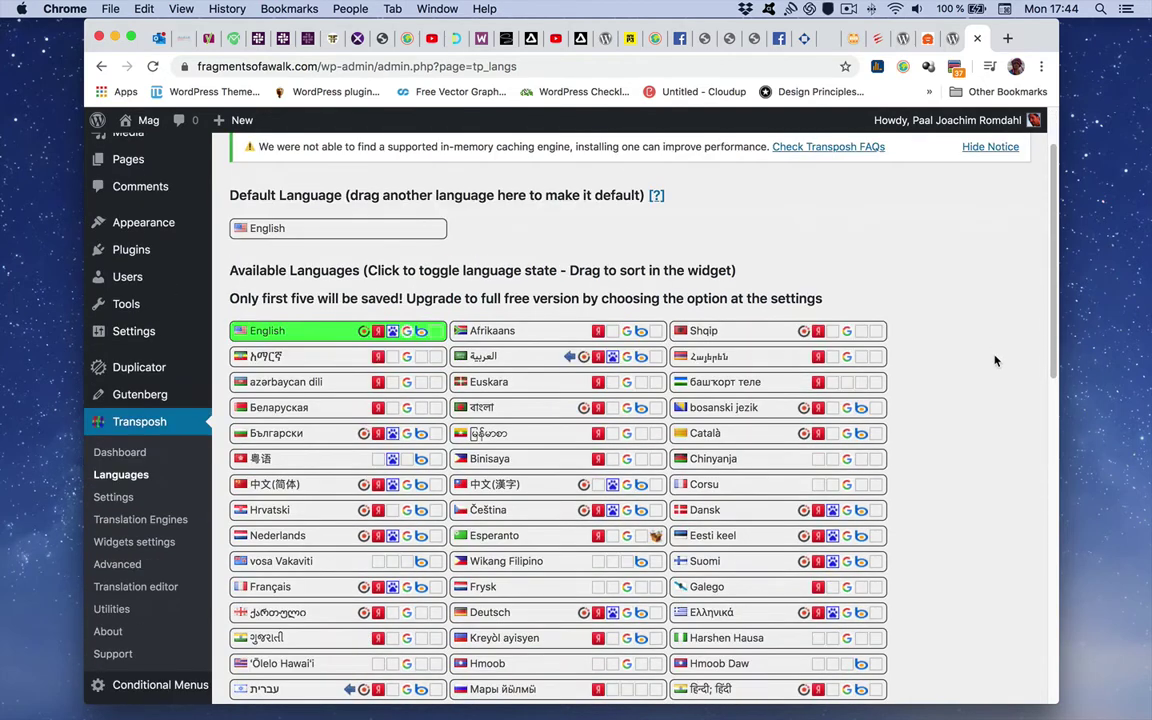
scroll(995, 360, "down", 3)
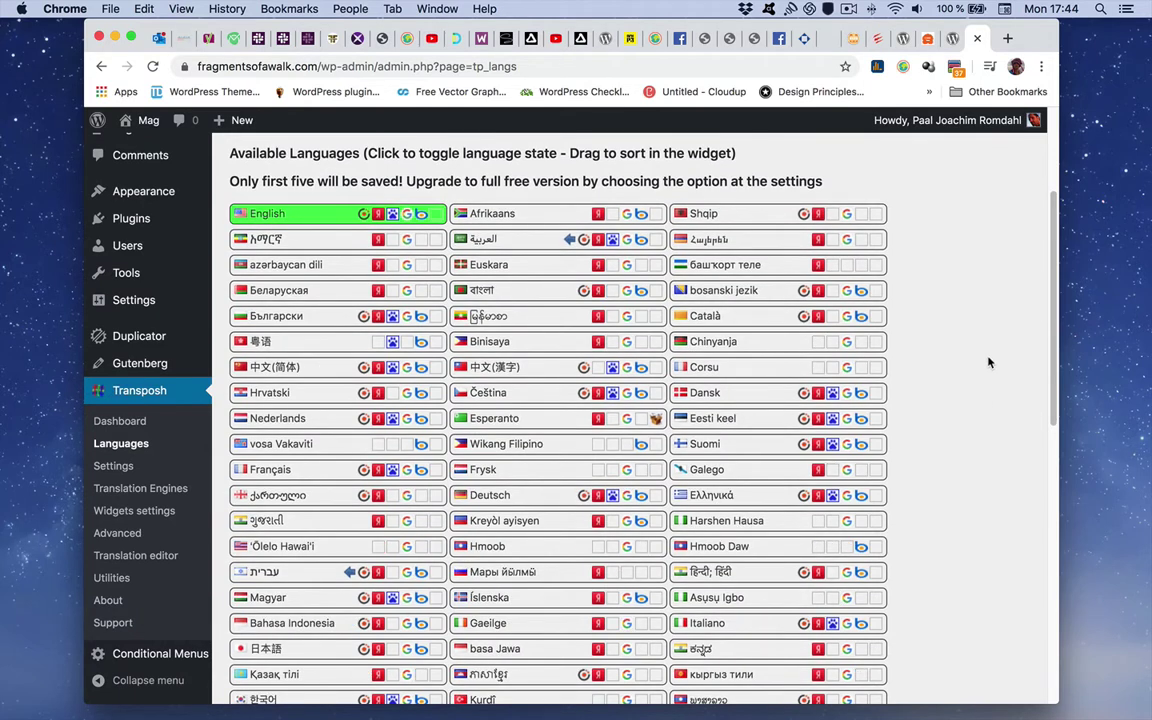
key("super+f")
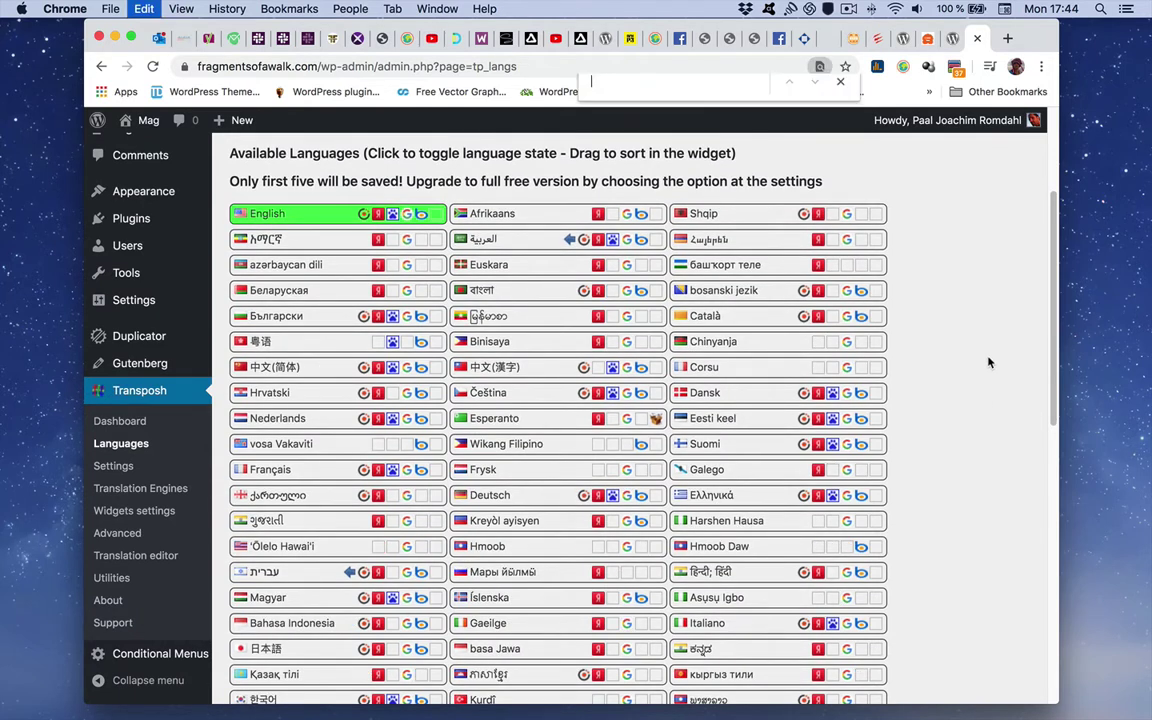
type("nor")
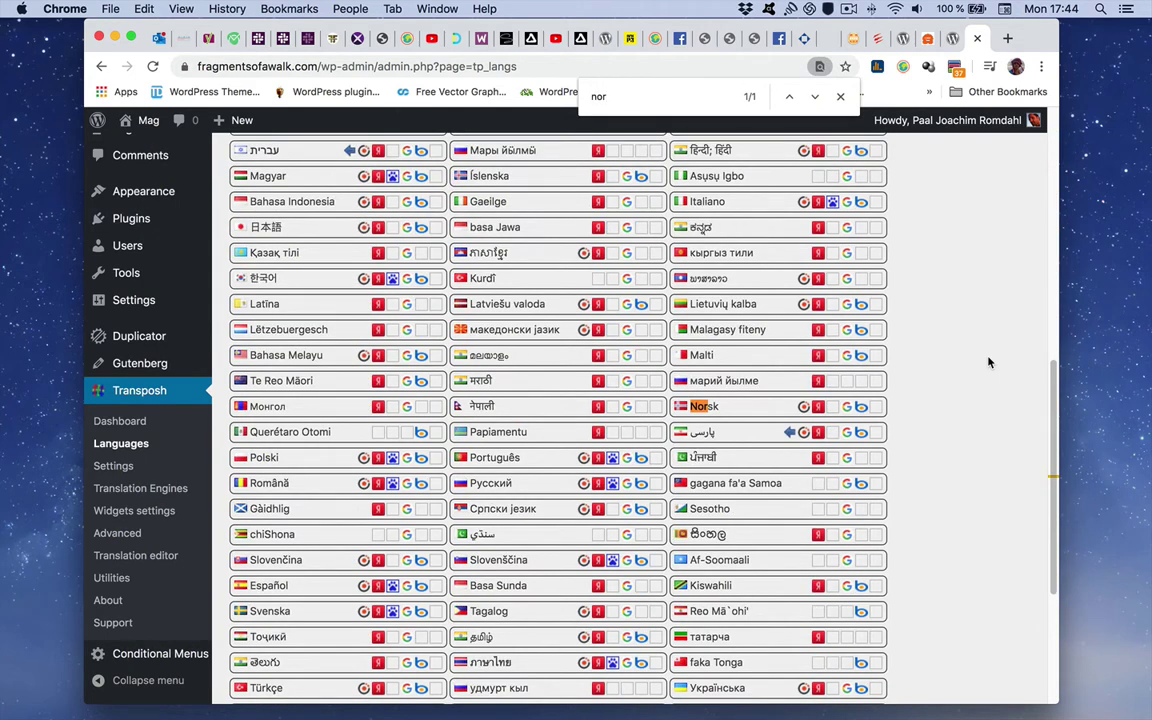
type("sk")
left_click(760, 409)
Make Norsk the default language, place it second after English, and save
scroll(959, 391, "up", 1)
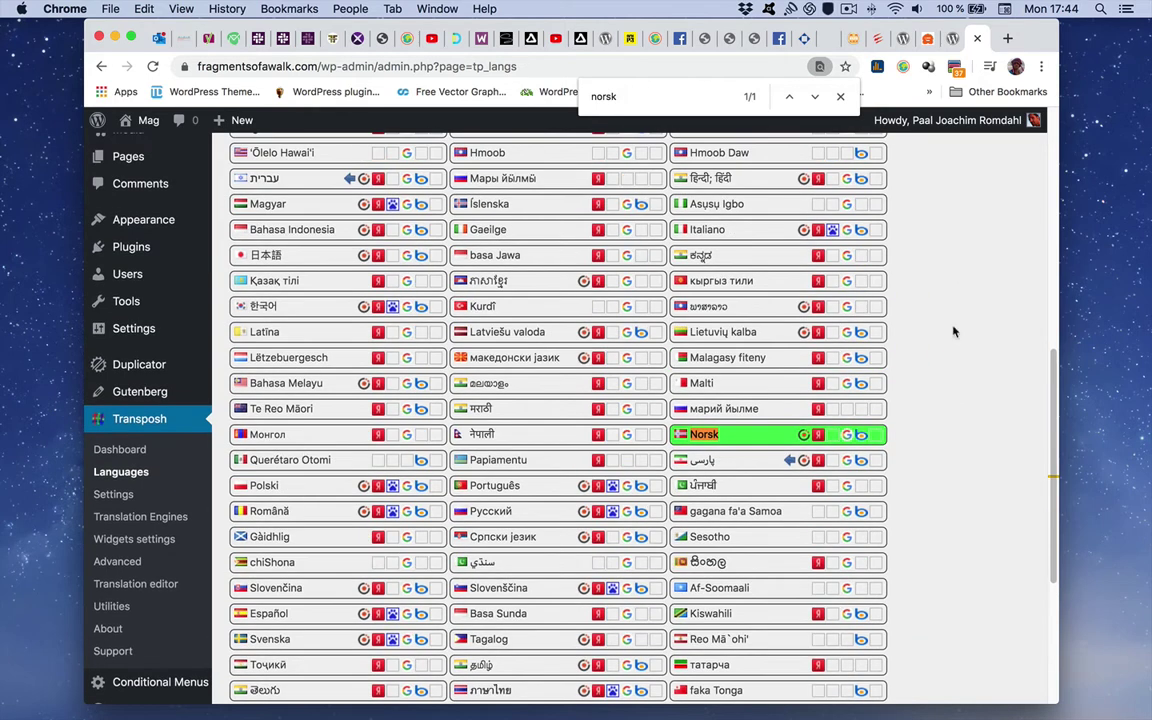
left_click(840, 96)
scroll(980, 380, "up", 4)
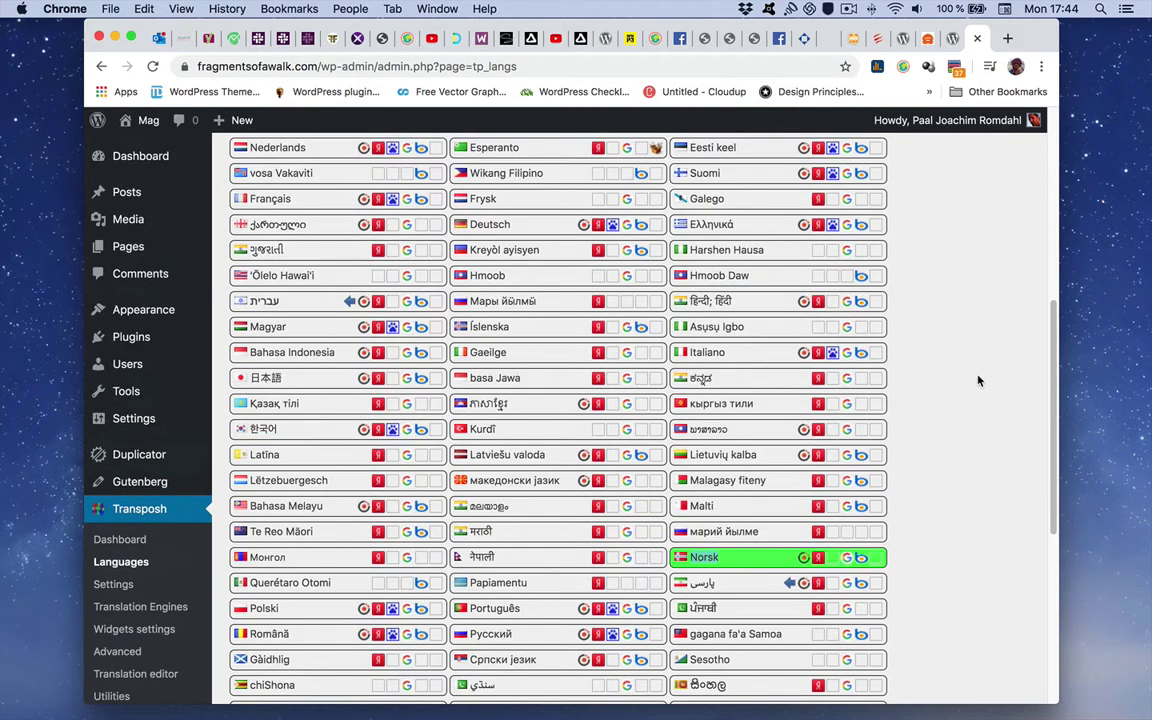
left_click_drag(775, 560, 660, 124)
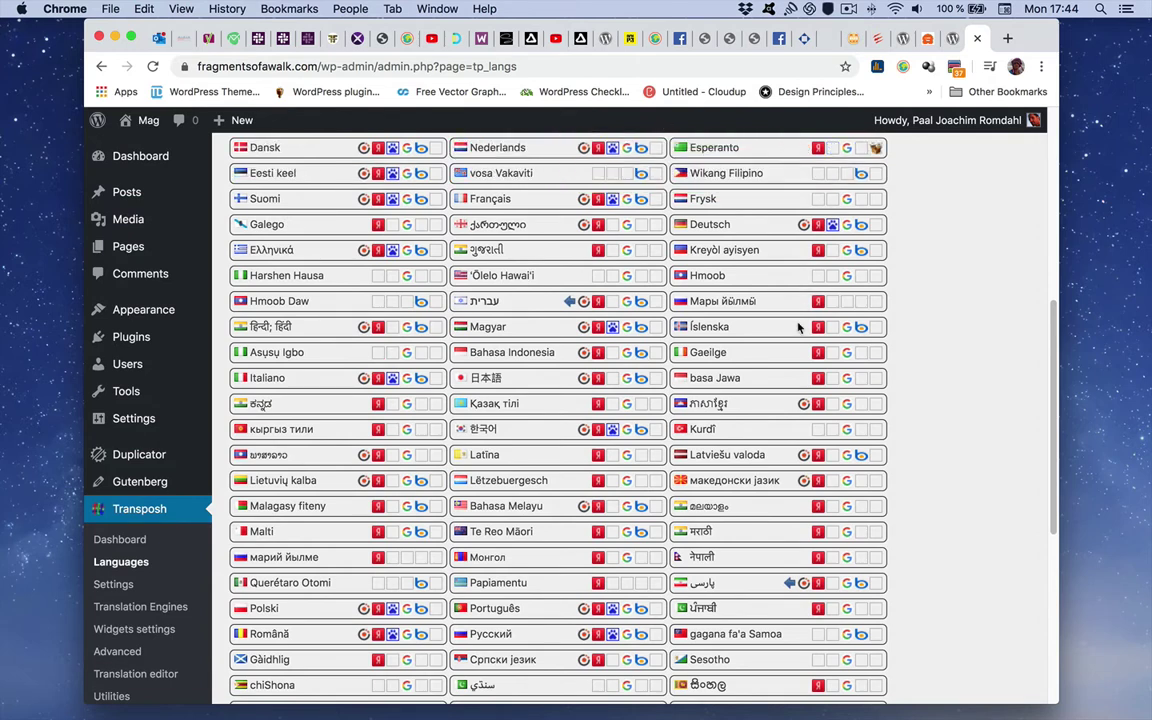
scroll(720, 297, "up", 10)
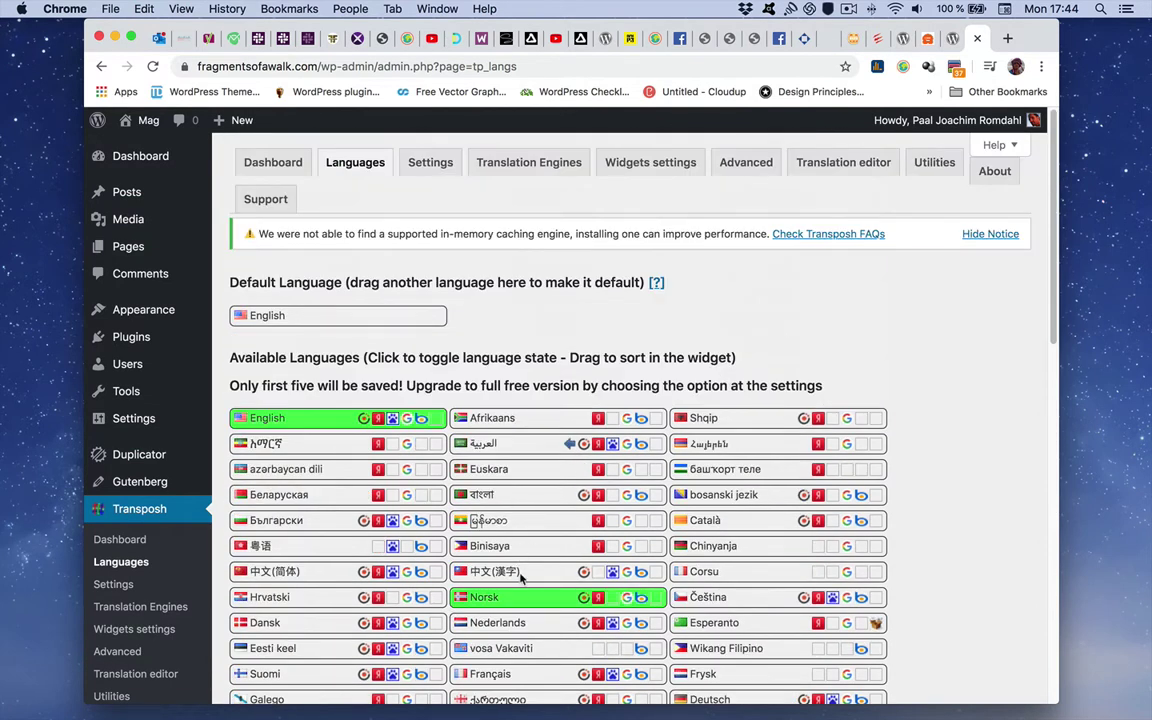
left_click_drag(520, 604, 450, 318)
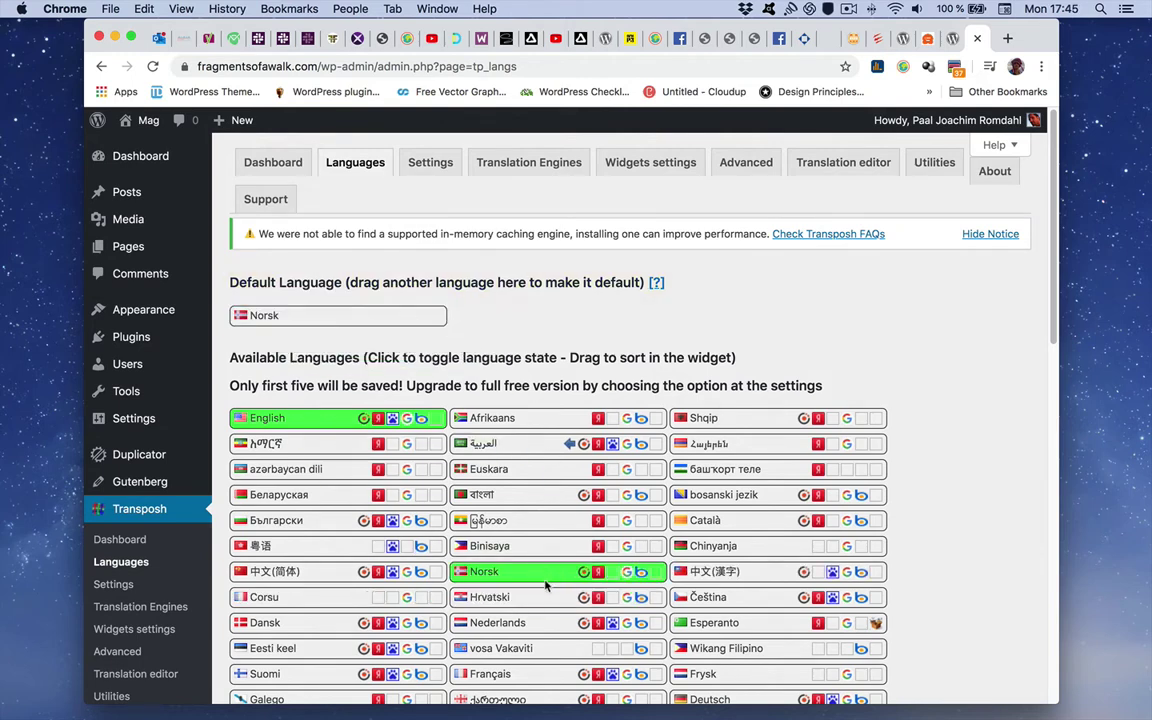
left_click_drag(532, 579, 500, 420)
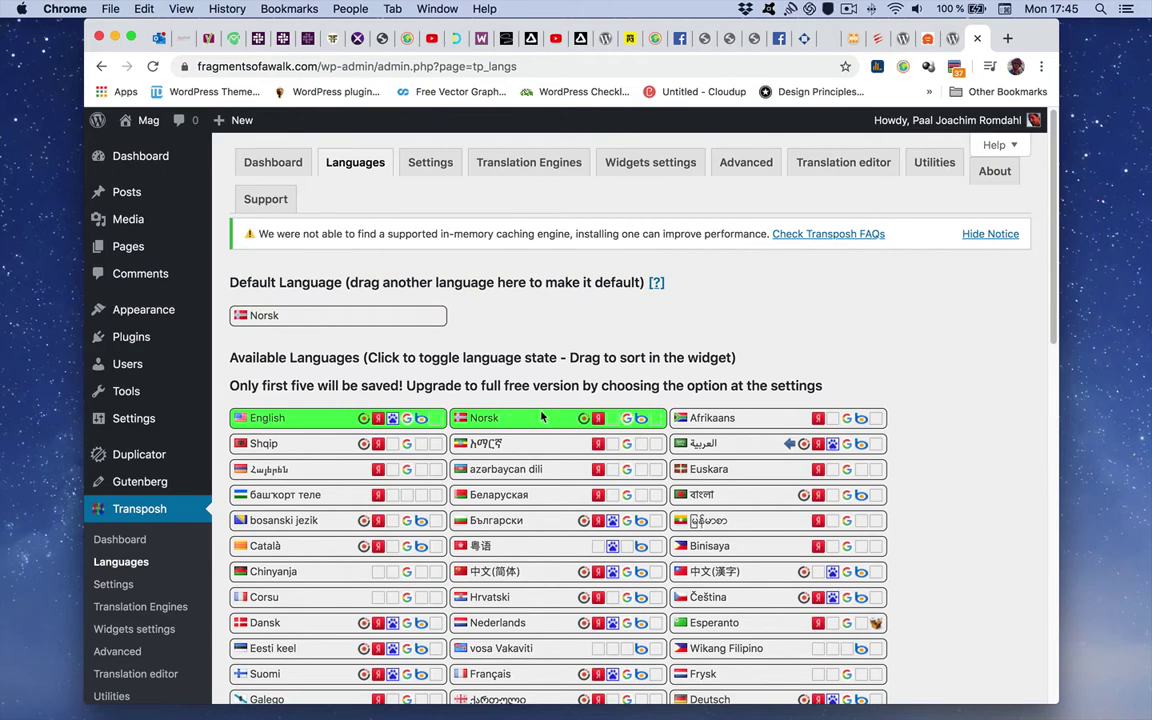
scroll(862, 456, "down", 15)
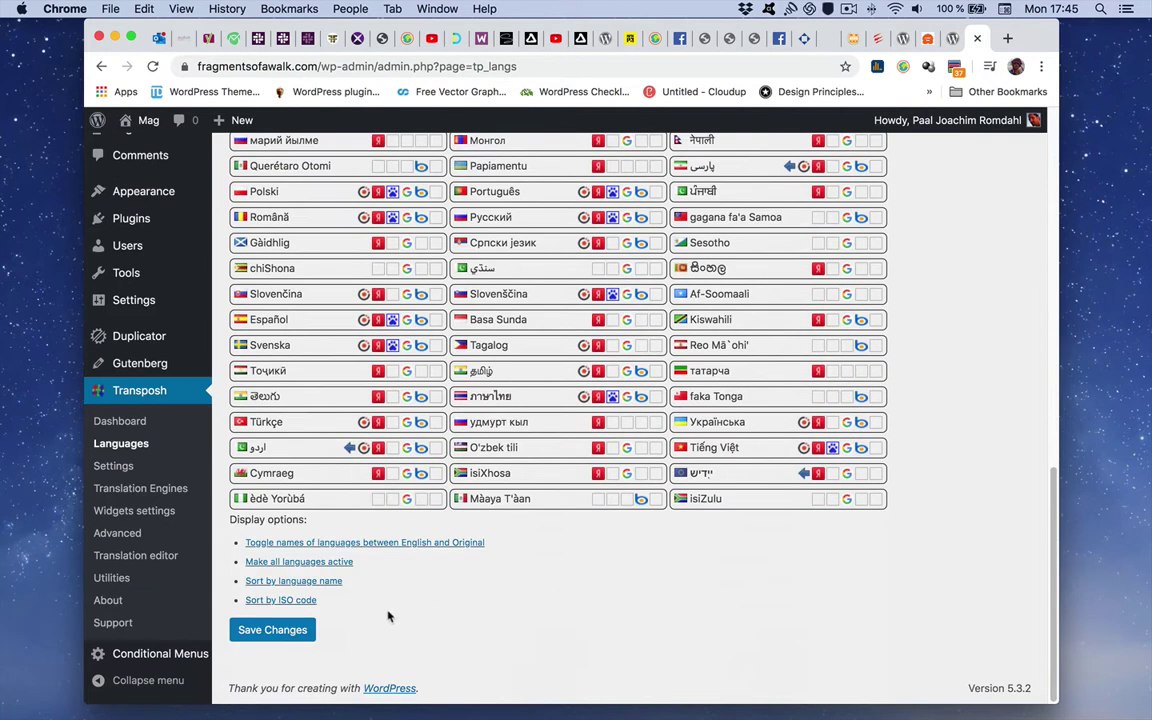
left_click(290, 629)
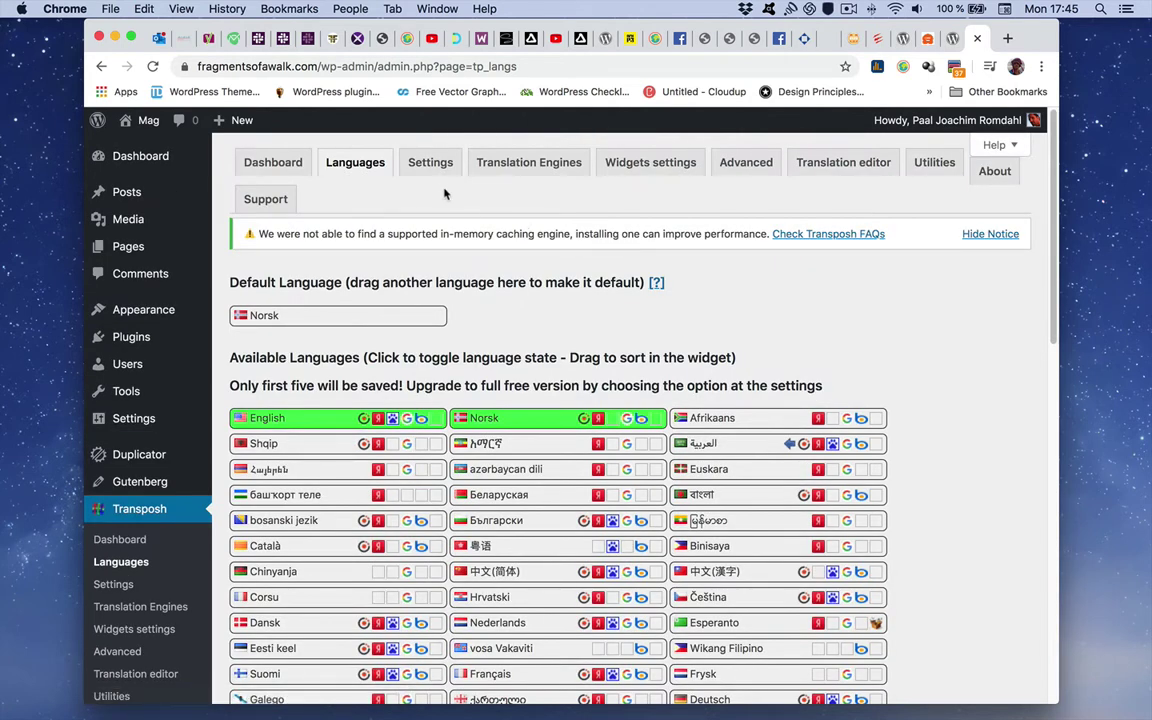
Allow upgrading to the full version, let Administrators translate, and save the Transposh settings
left_click(428, 164)
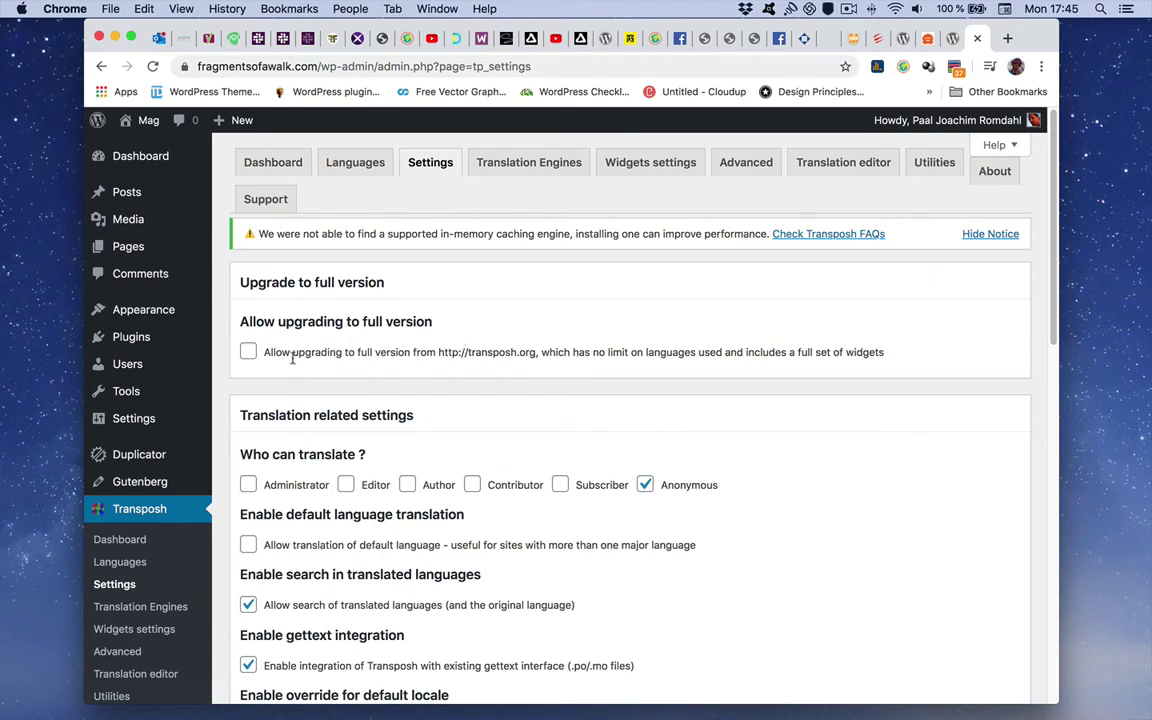
left_click(248, 350)
scroll(774, 494, "down", 2)
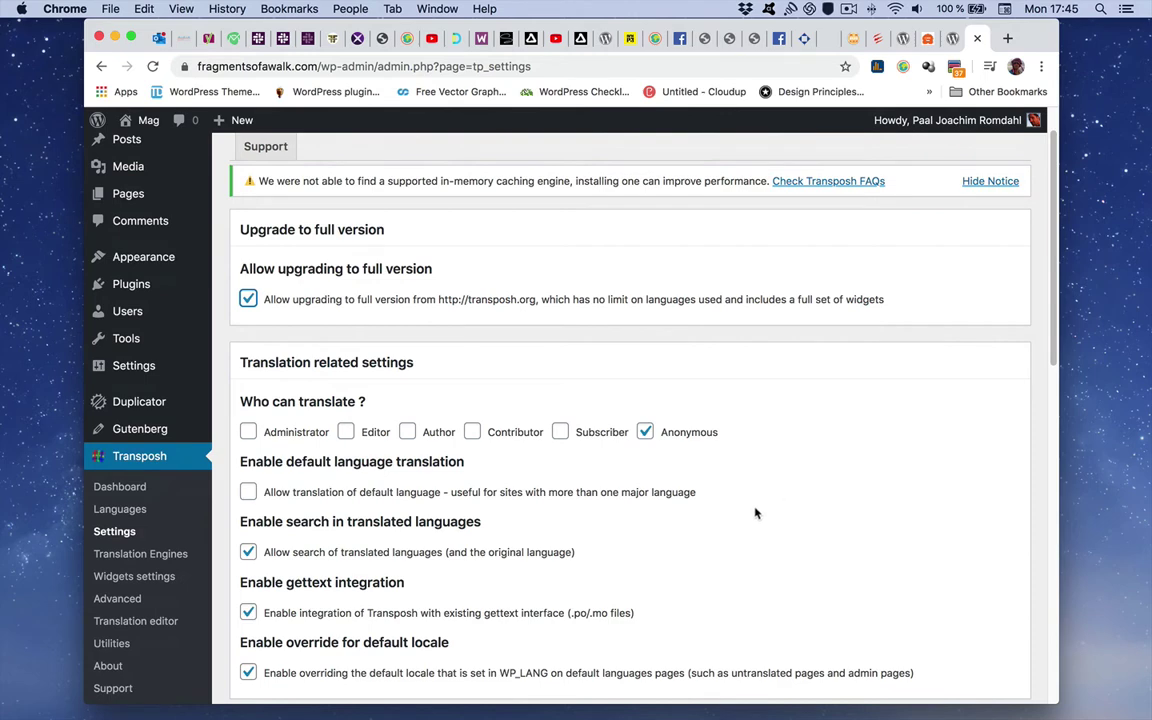
left_click(248, 432)
scroll(657, 568, "down", 2)
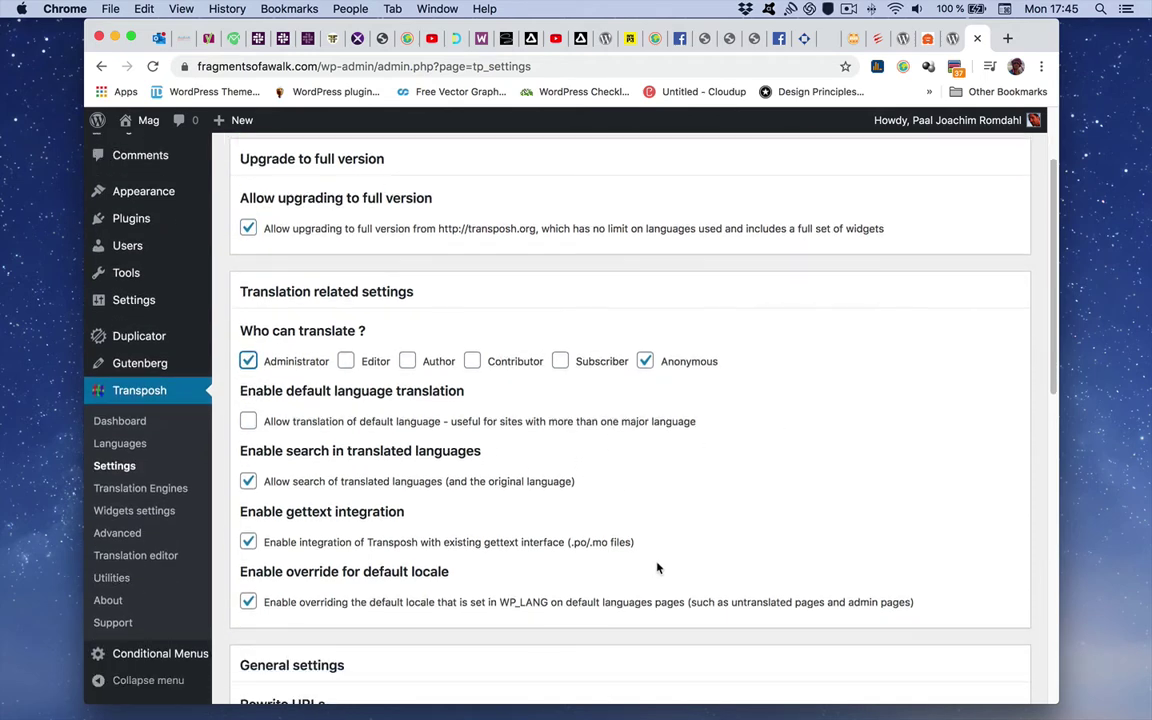
scroll(657, 568, "down", 15)
left_click(272, 629)
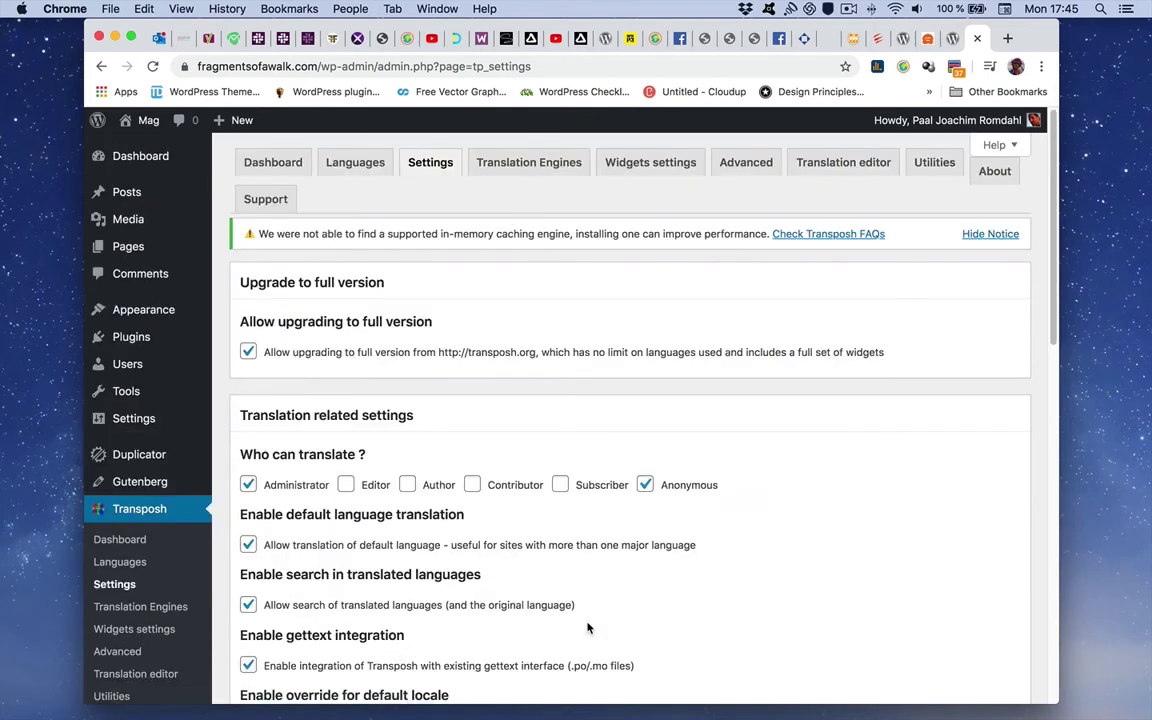
left_click(528, 163)
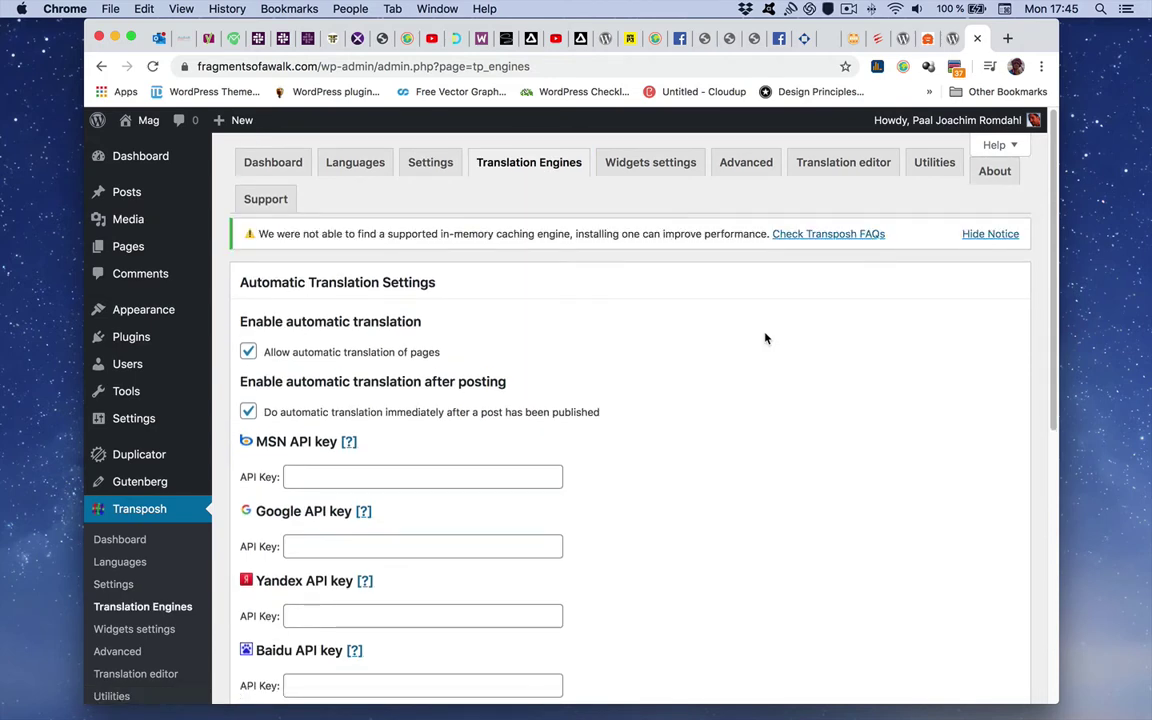
Let the language widget set a user's default language and save the widget settings
left_click(655, 164)
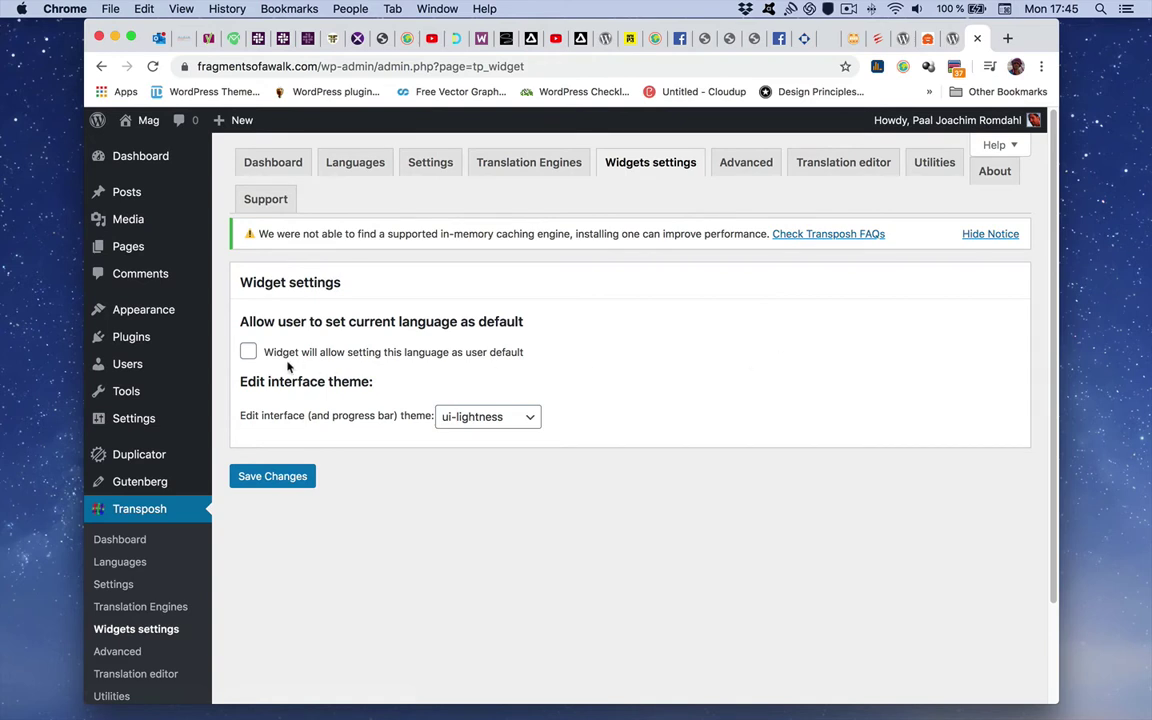
left_click(257, 353)
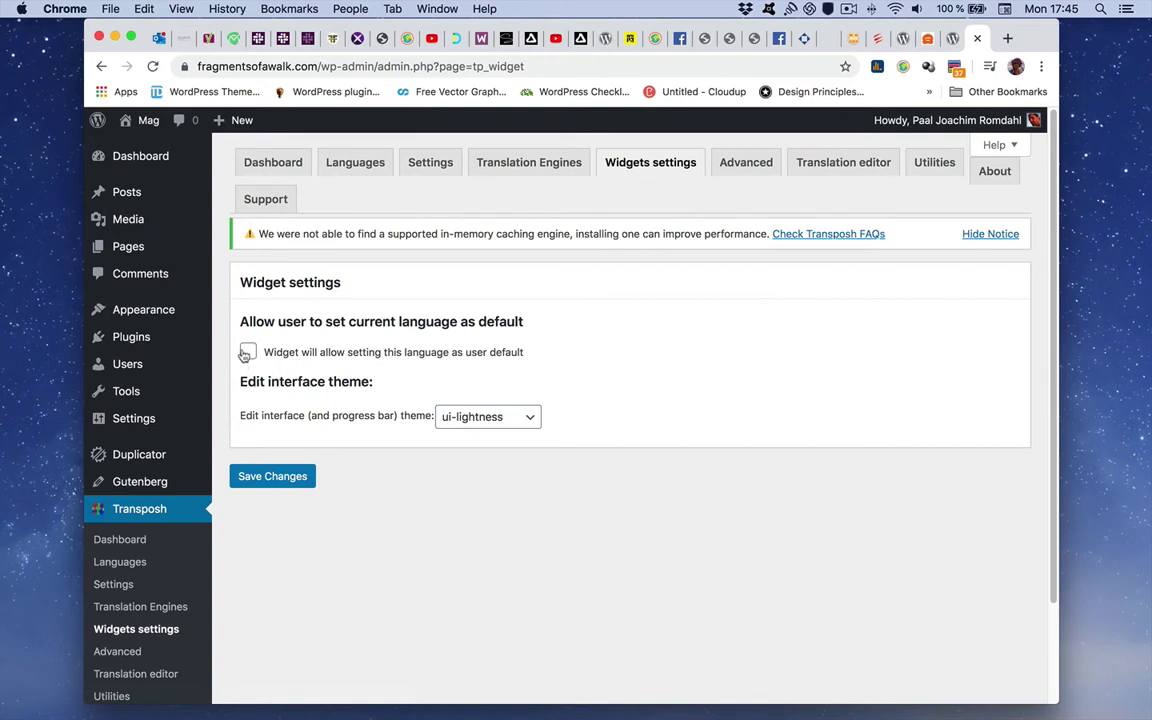
left_click(260, 477)
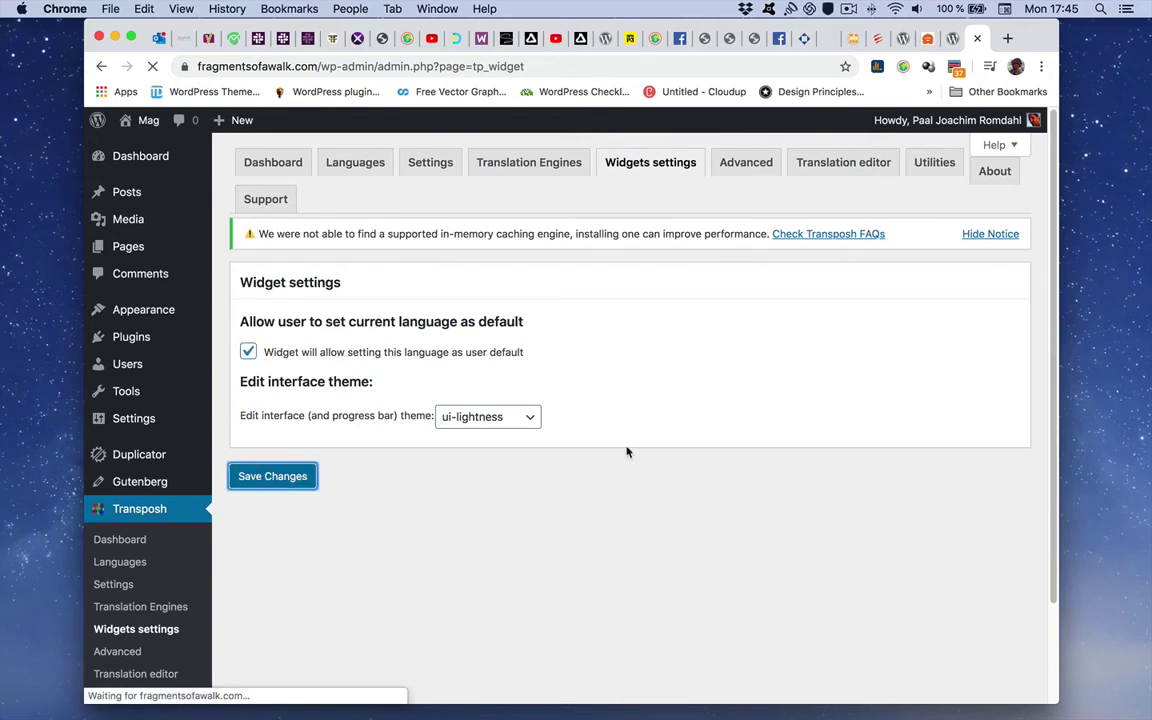
Browse the Advanced, Editor, Utilities, About and Support pages, ending on Transposh Settings
left_click(746, 164)
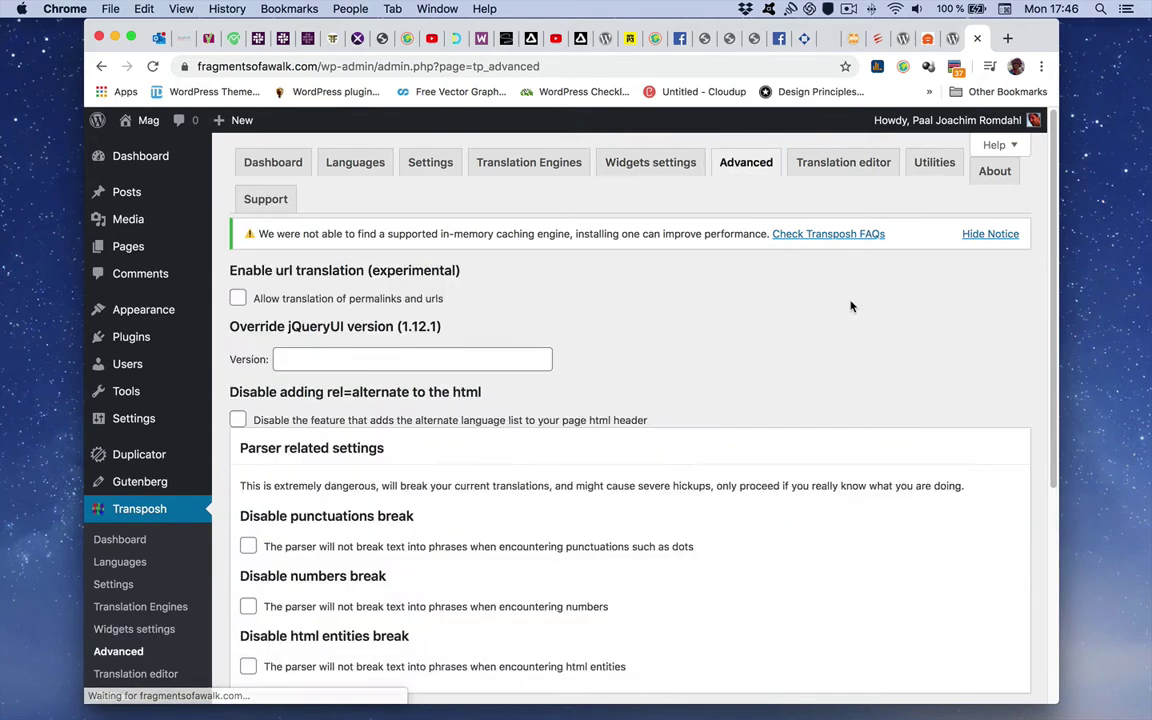
scroll(843, 424, "down", 1)
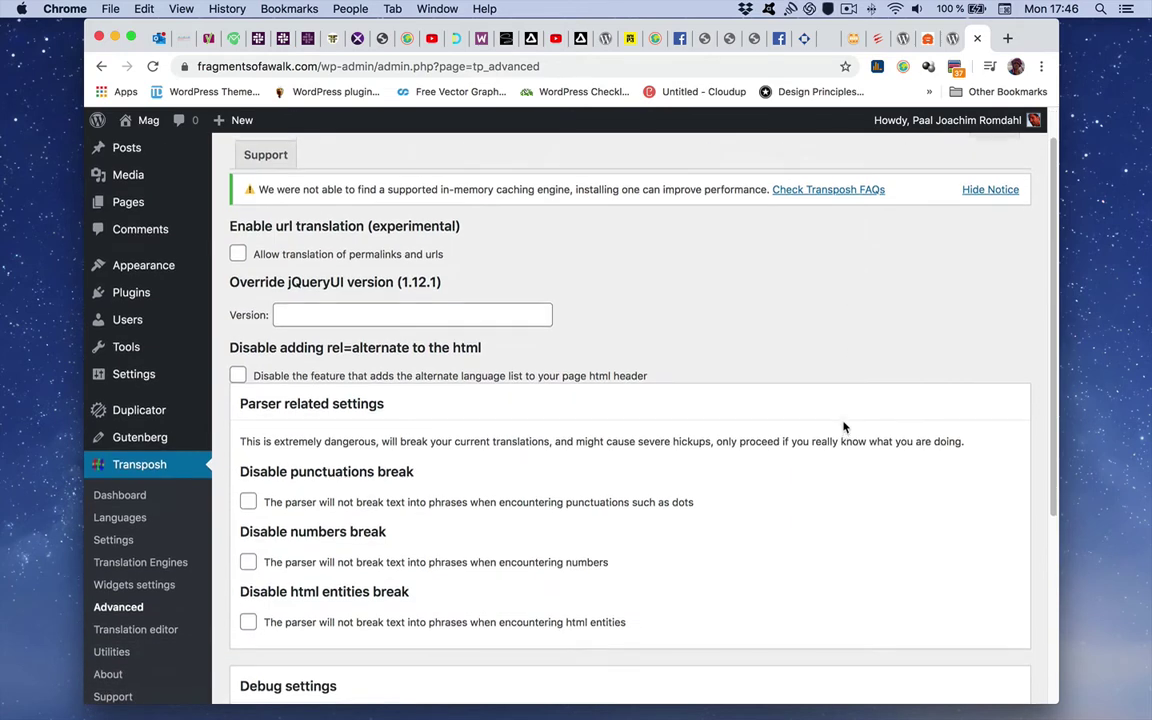
left_click(843, 160)
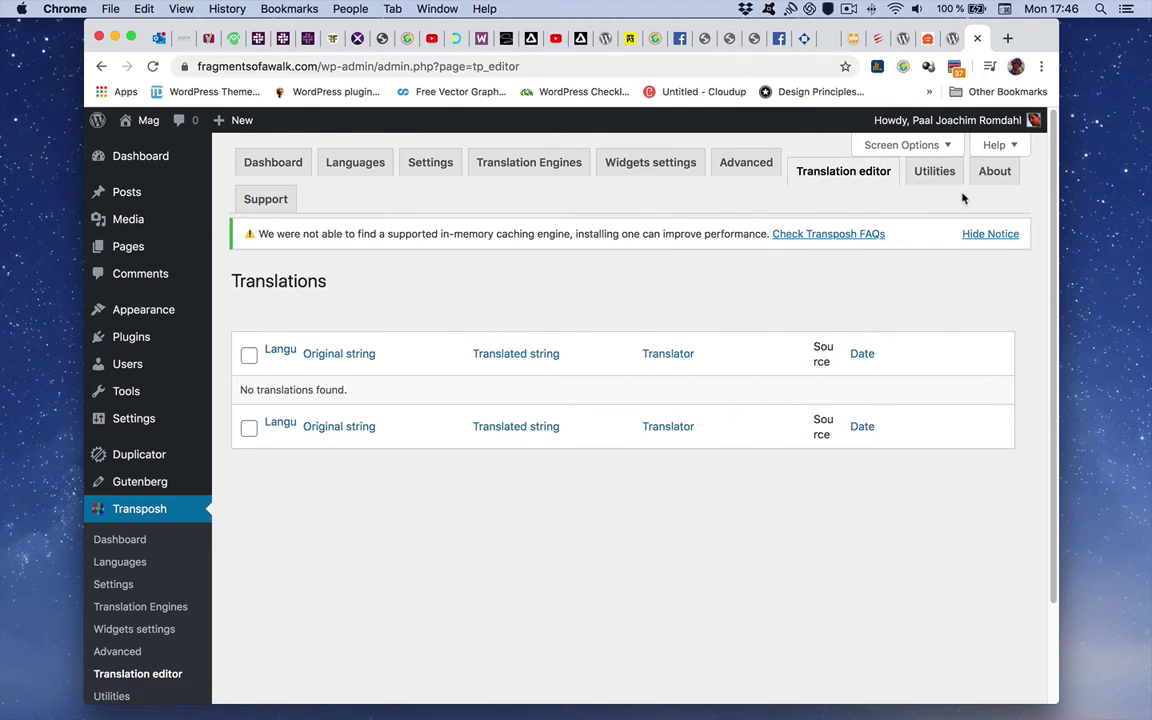
left_click(938, 173)
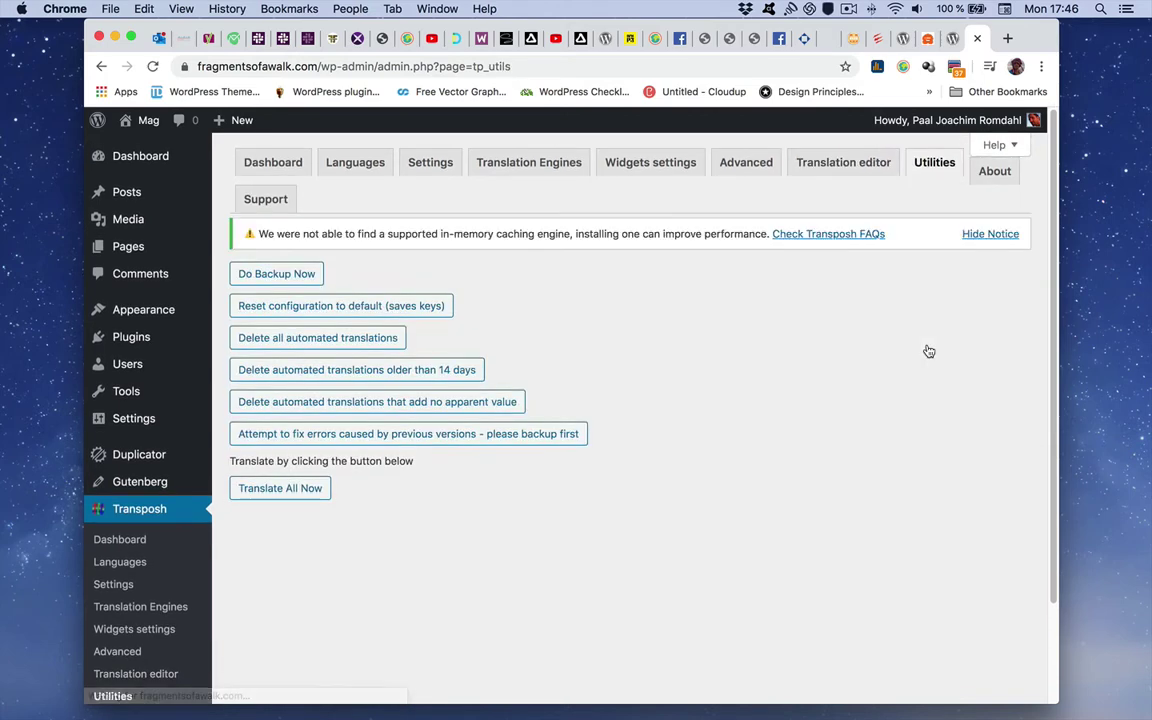
left_click(990, 172)
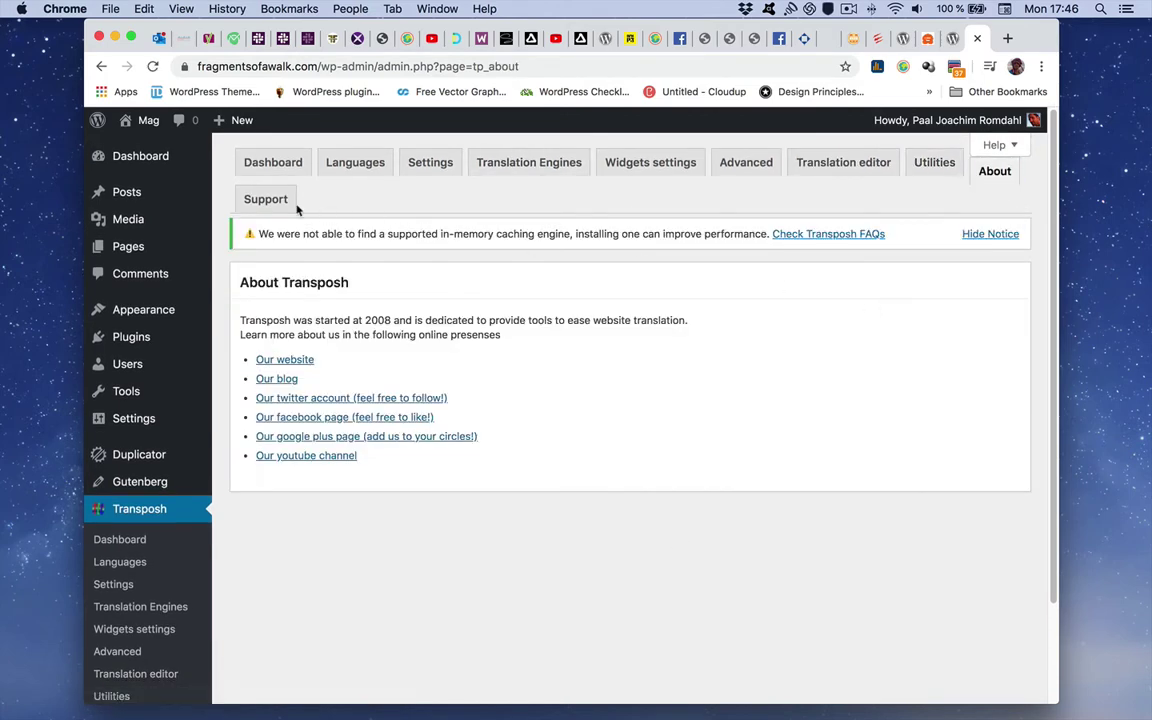
left_click(272, 206)
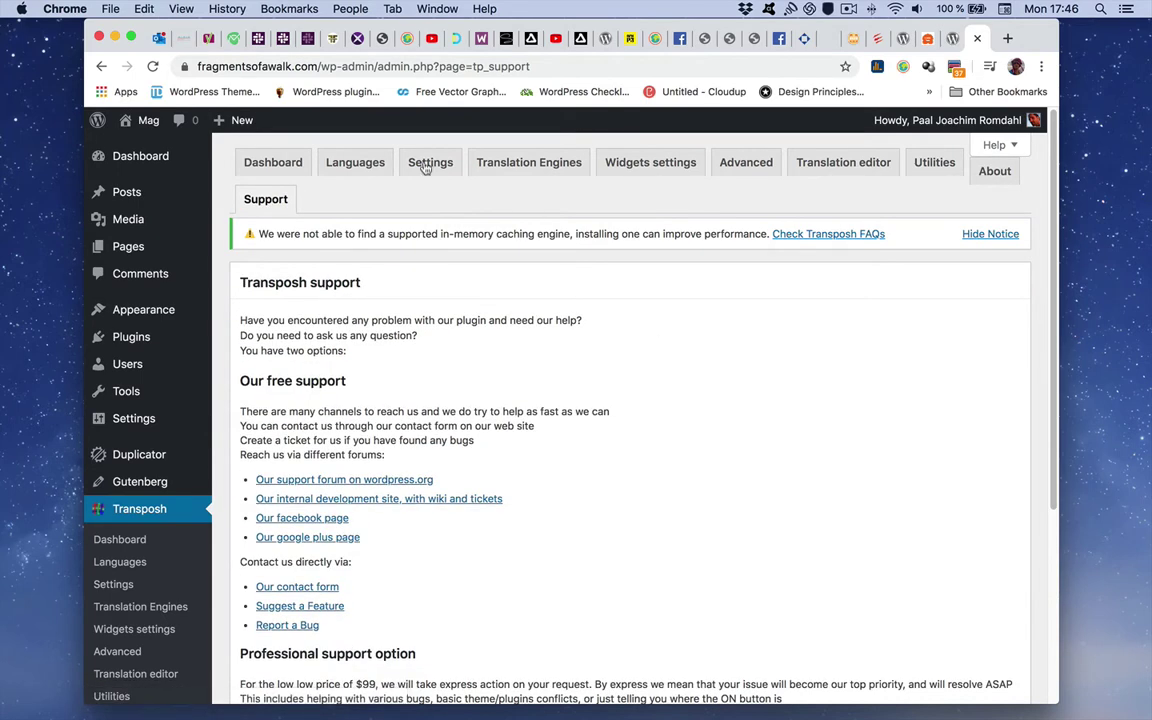
left_click(430, 166)
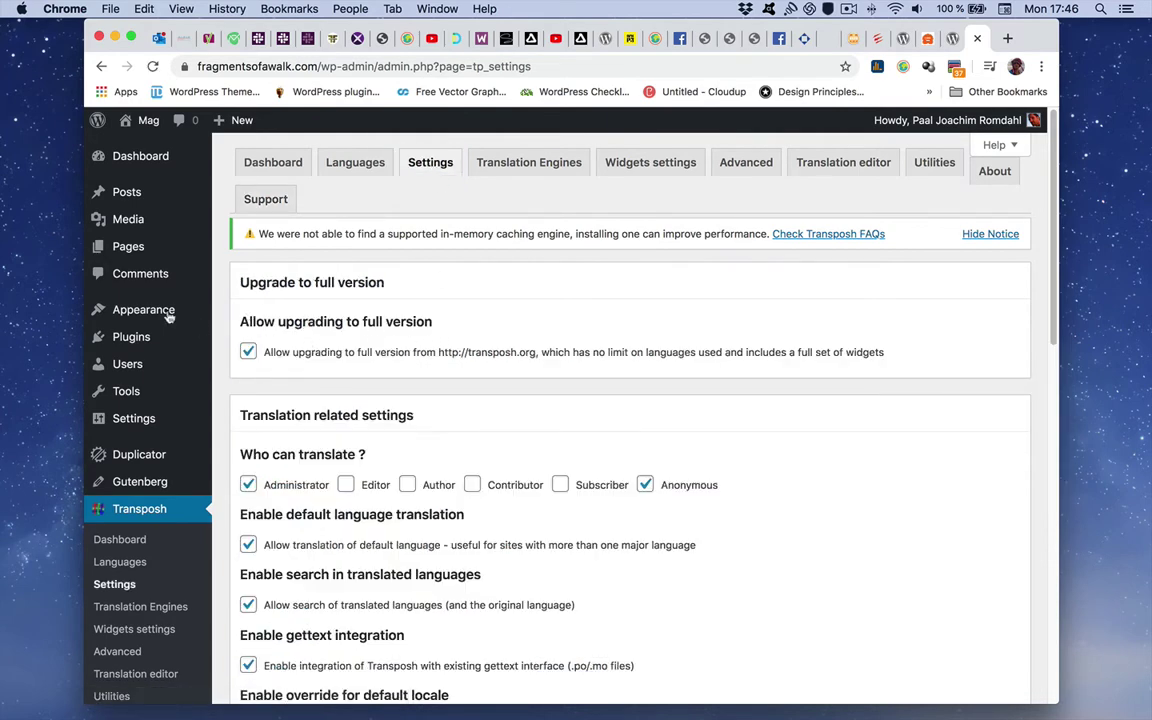
Update the Transposh Translation Filter plugin from 1.0.6 to 1.0.6.1 on the Updates page
mouse_move(158, 160)
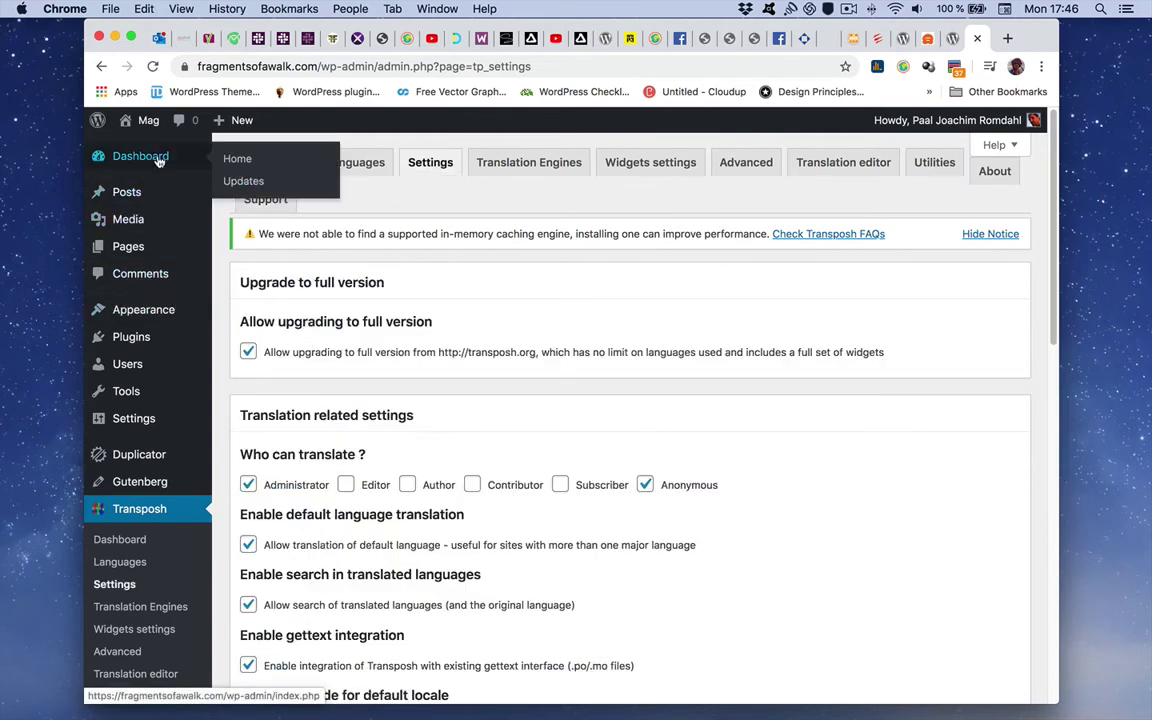
left_click(240, 181)
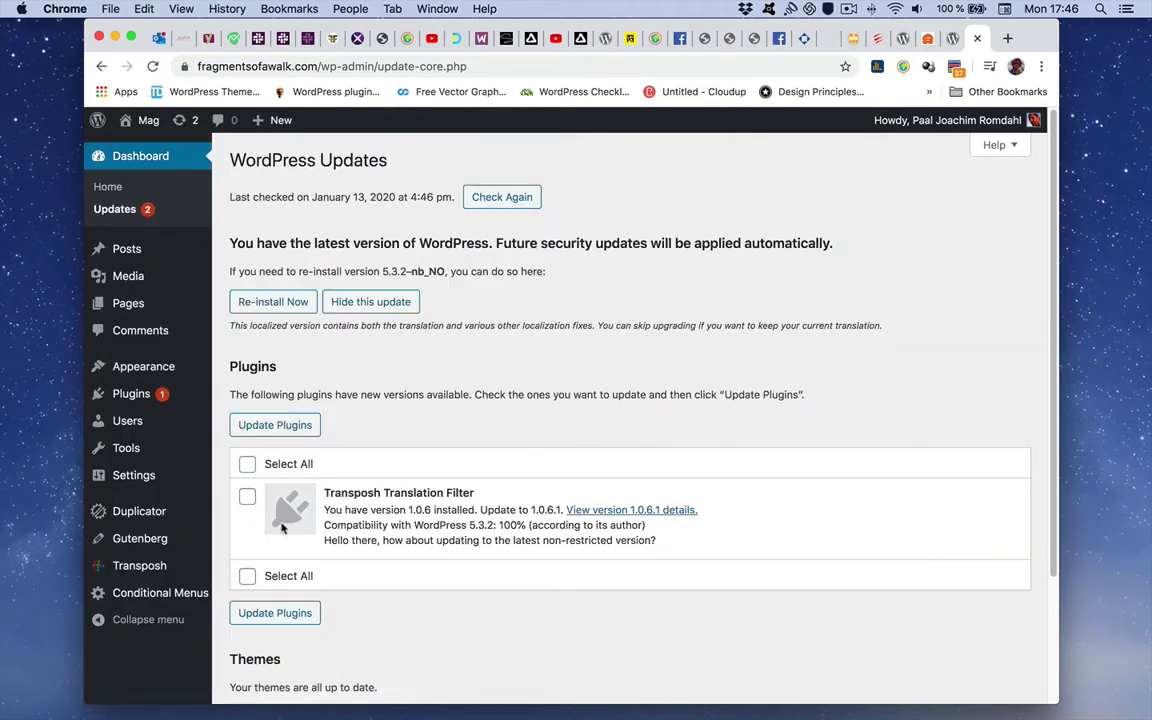
left_click(247, 496)
left_click(299, 428)
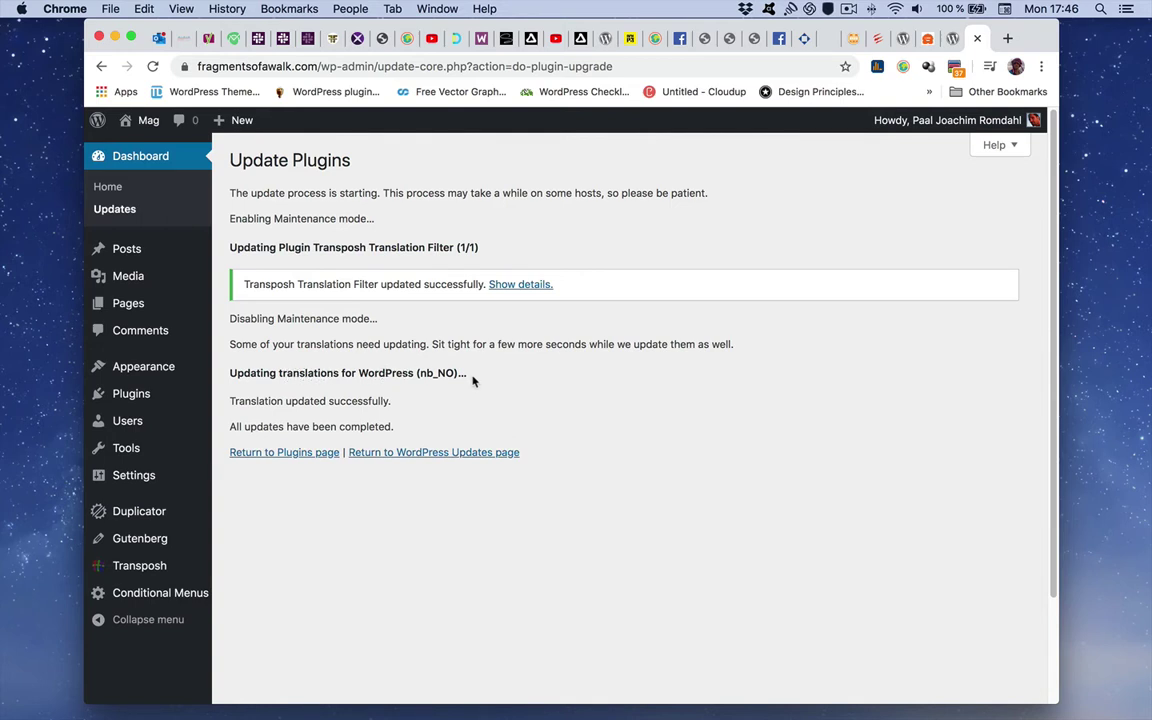
mouse_move(173, 373)
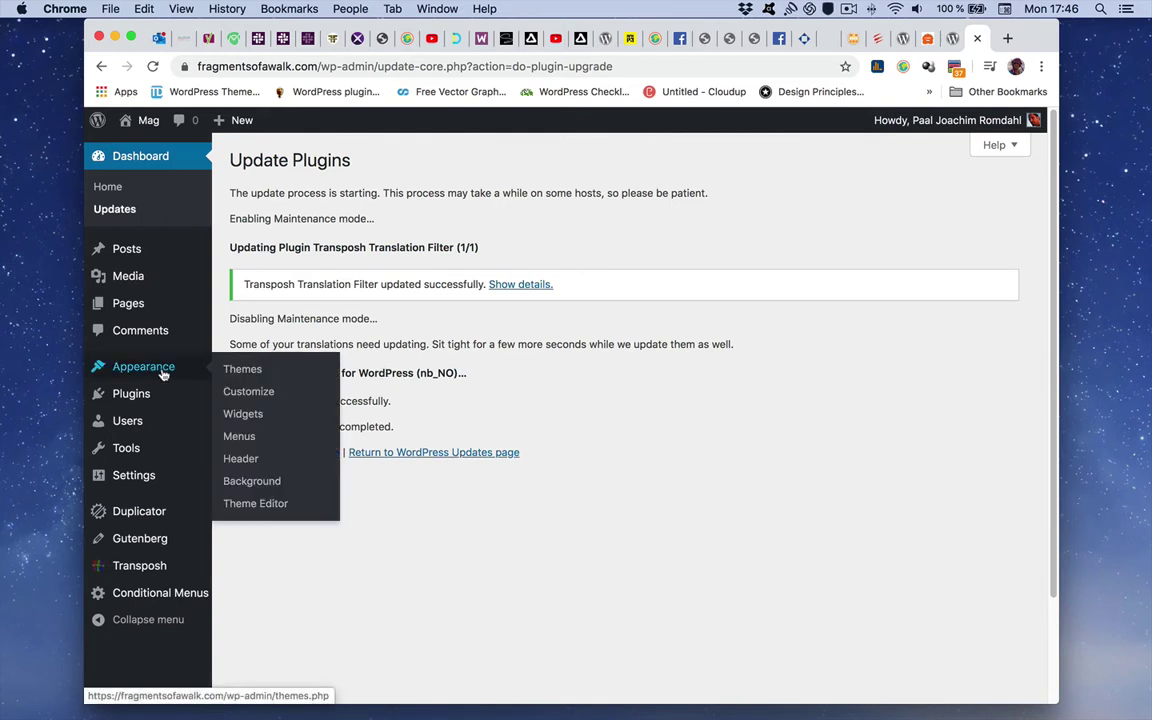
On the Widgets page, add the Transposh widget to Widget Area 1
left_click(241, 414)
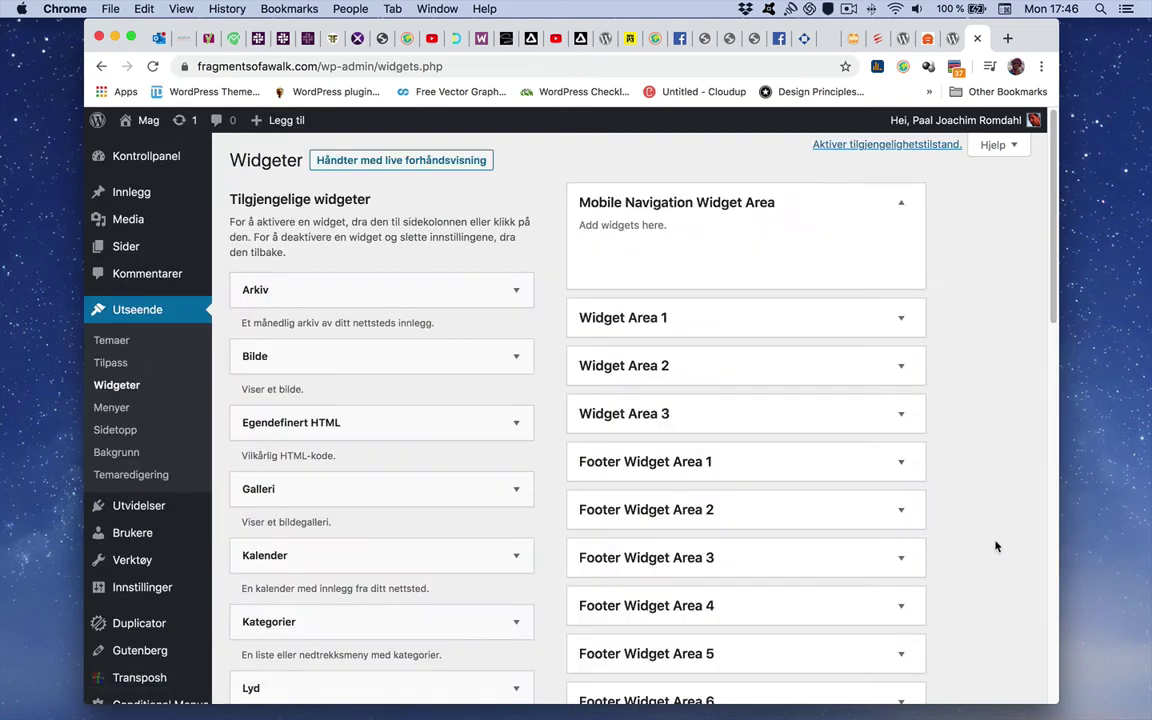
scroll(996, 547, "down", 5)
scroll(996, 547, "down", 10)
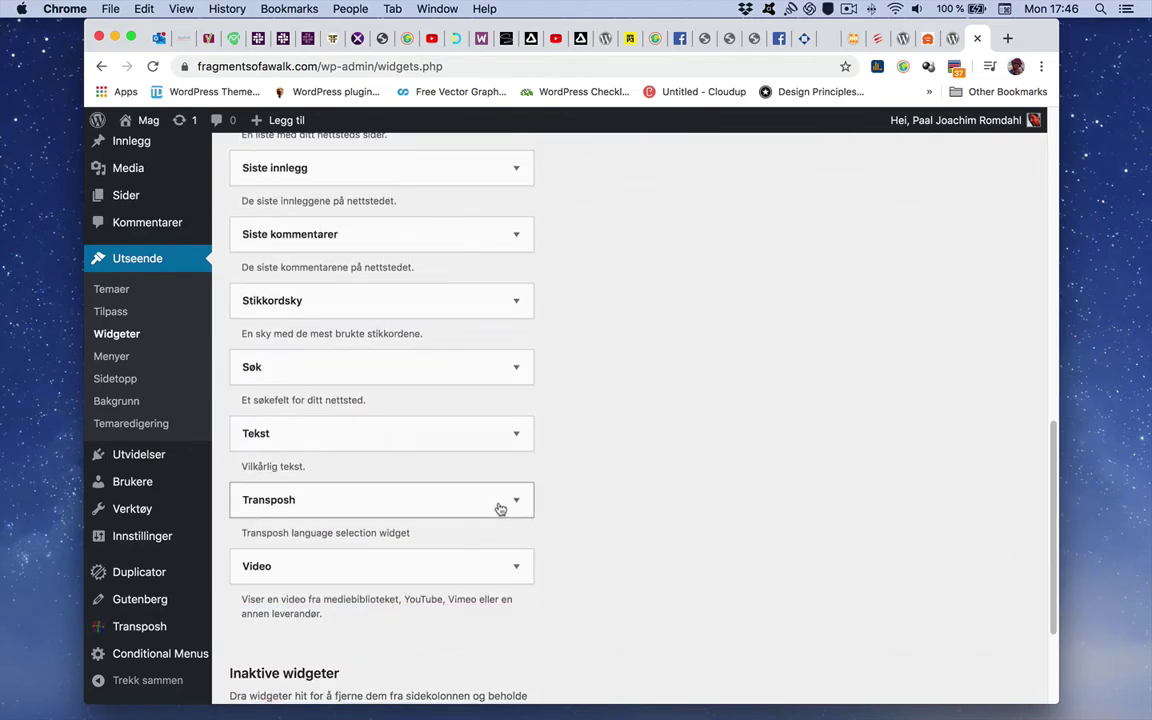
left_click_drag(1062, 698, 1144, 682)
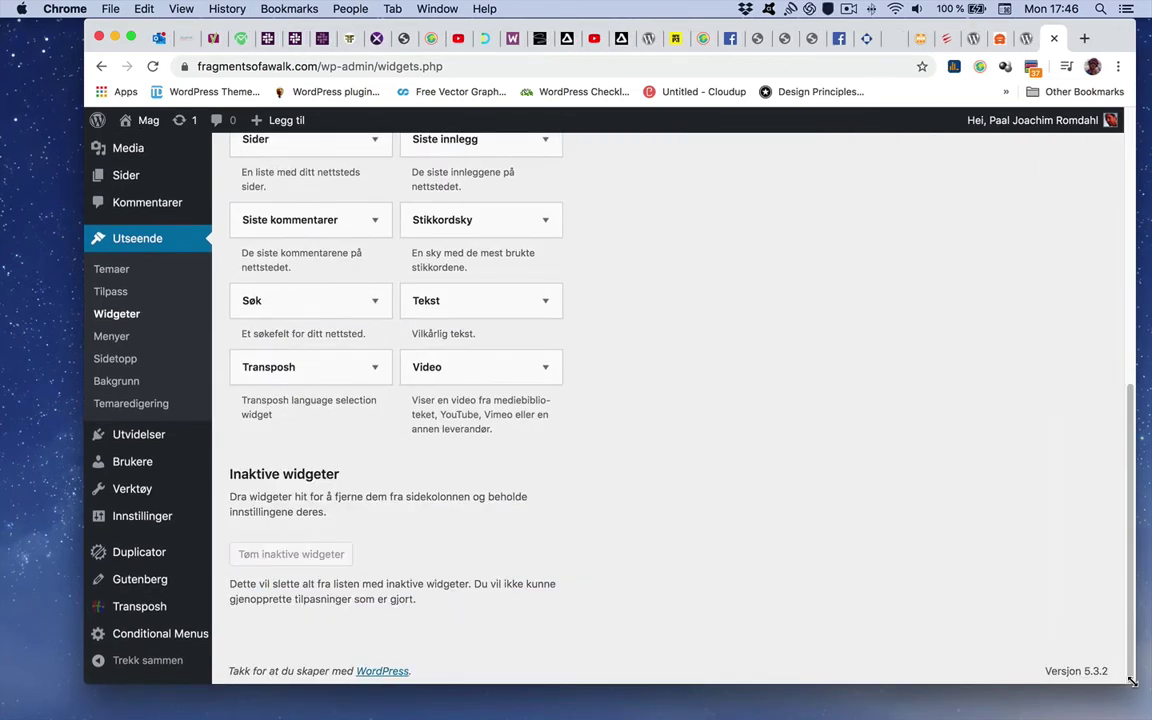
scroll(508, 453, "up", 1)
left_click(369, 410)
scroll(560, 563, "down", 1)
scroll(561, 566, "down", 1)
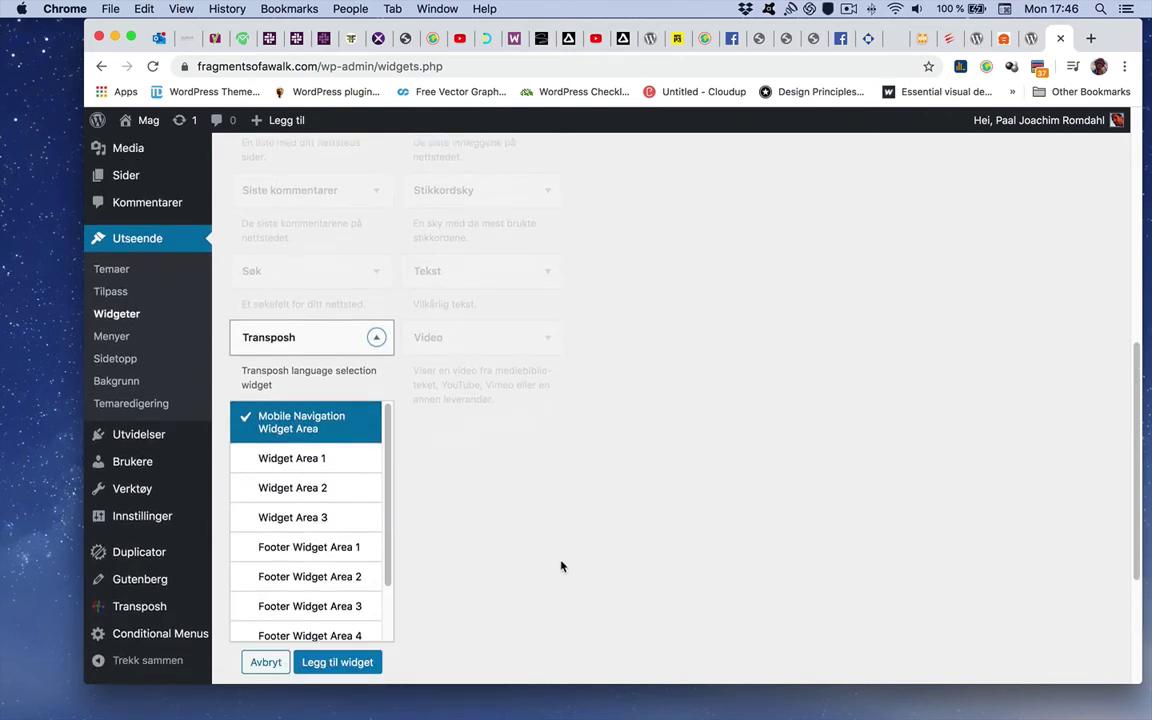
left_click(296, 462)
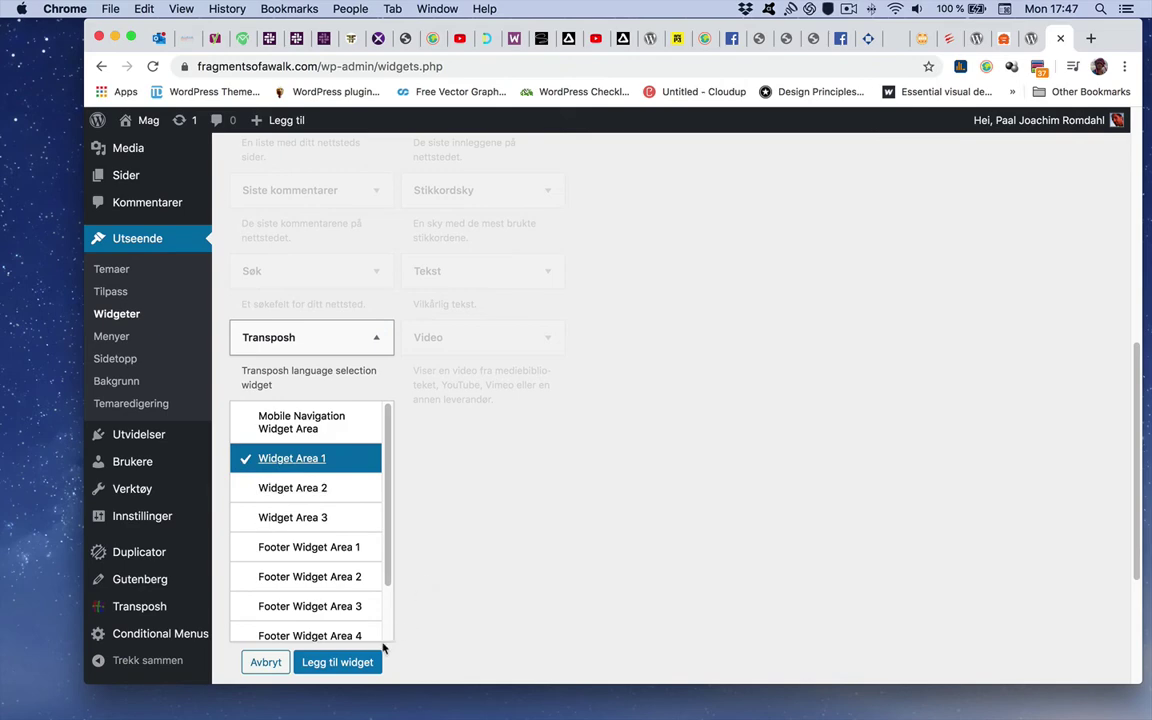
left_click(330, 662)
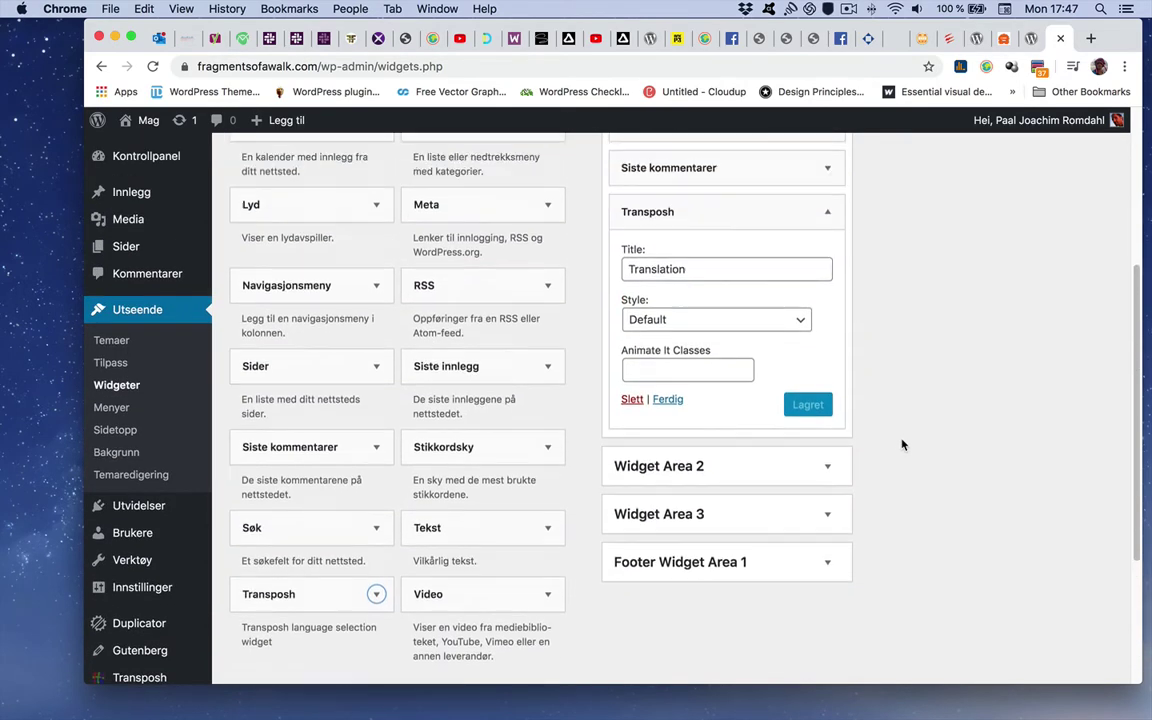
Delete the widget's Translation title and leave its style at Default
left_click_drag(723, 268, 618, 268)
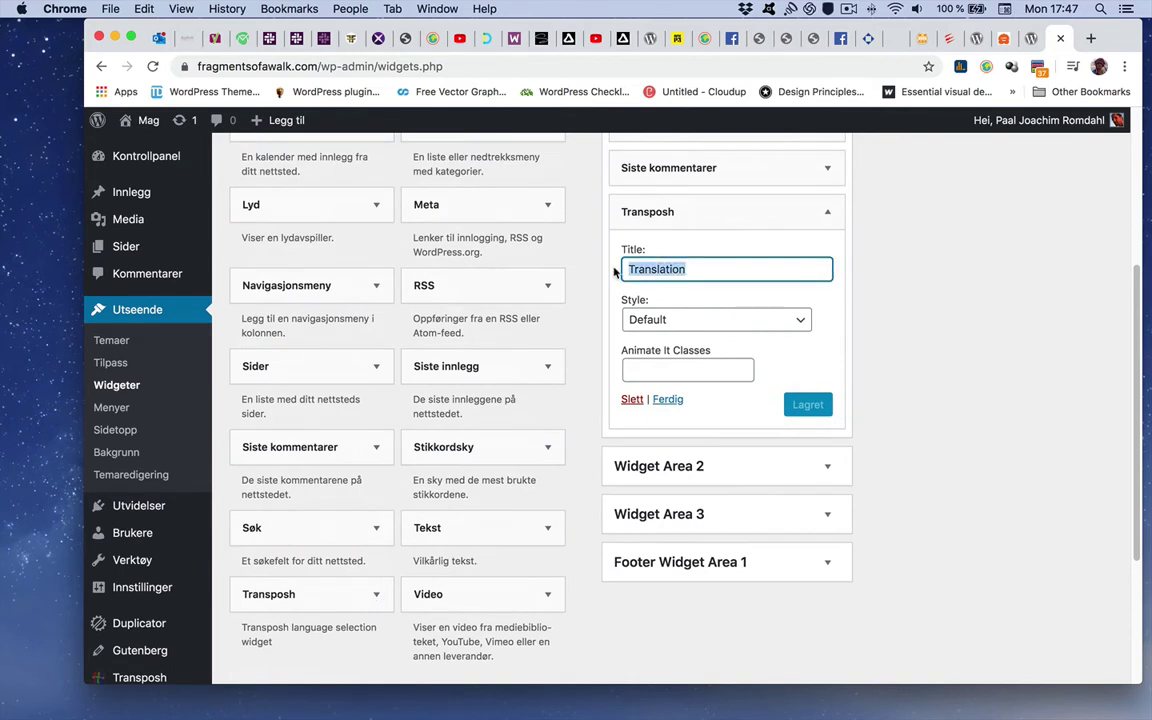
key("BackSpace")
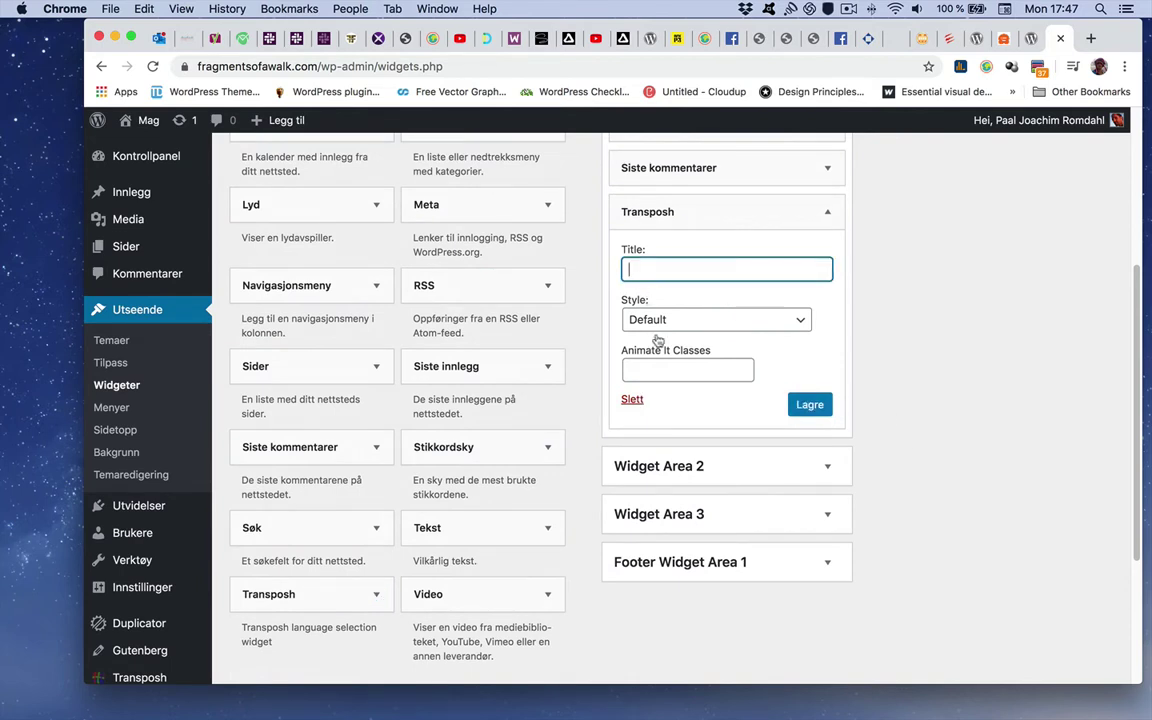
left_click(805, 319)
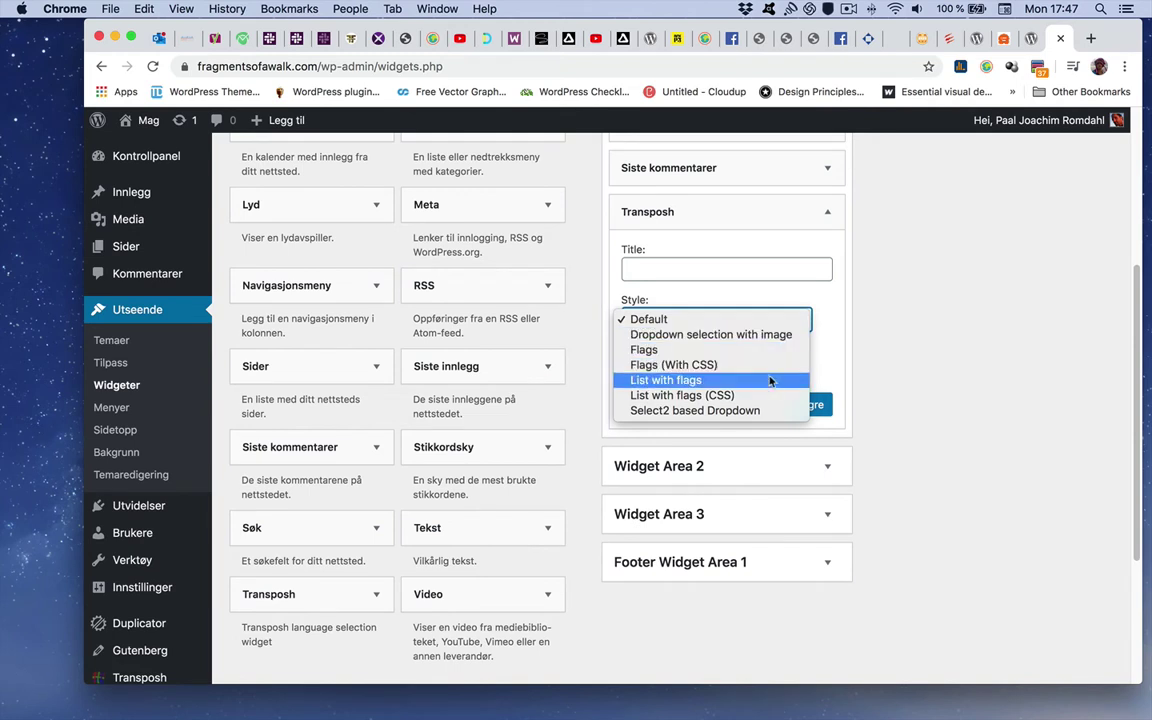
left_click(952, 320)
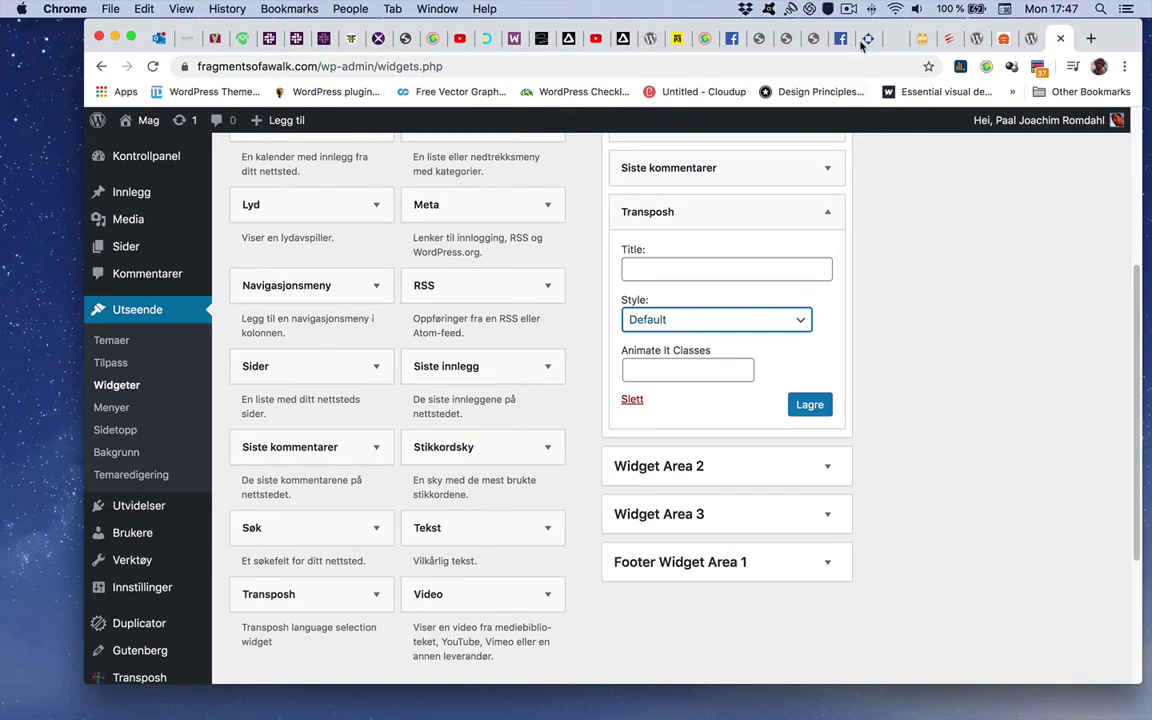
left_click(848, 9)
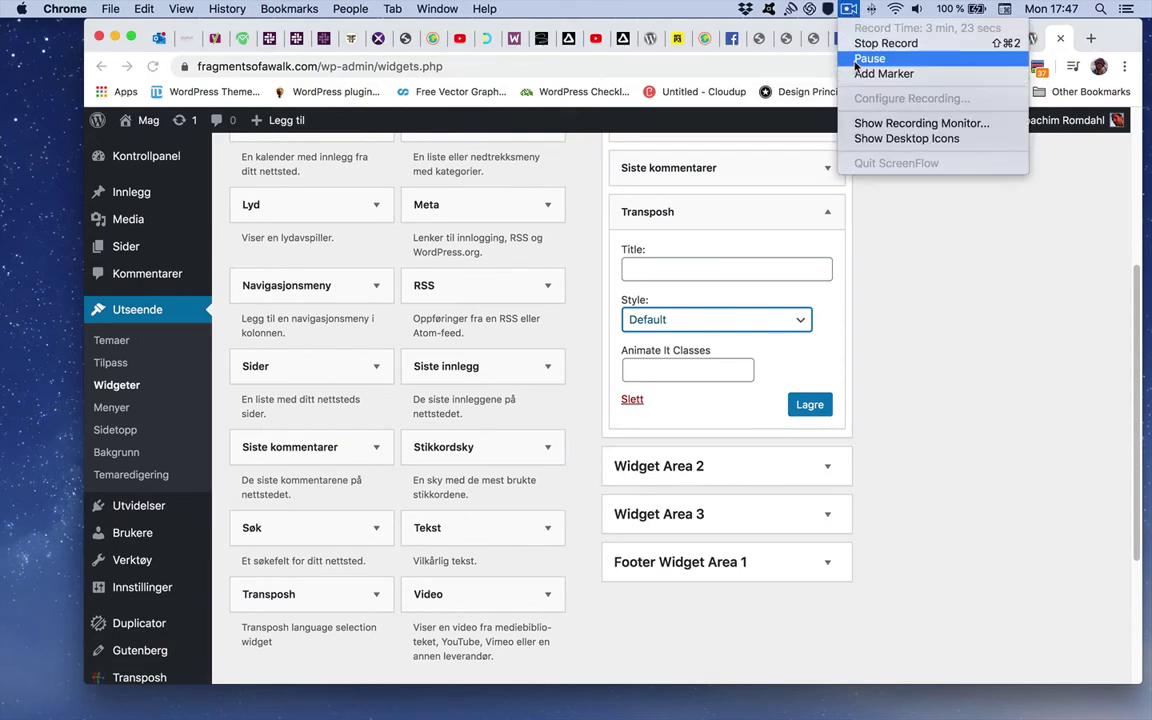
Expand and collapse the Transposh widget, then open the live site from the site-name menu
left_click(866, 58)
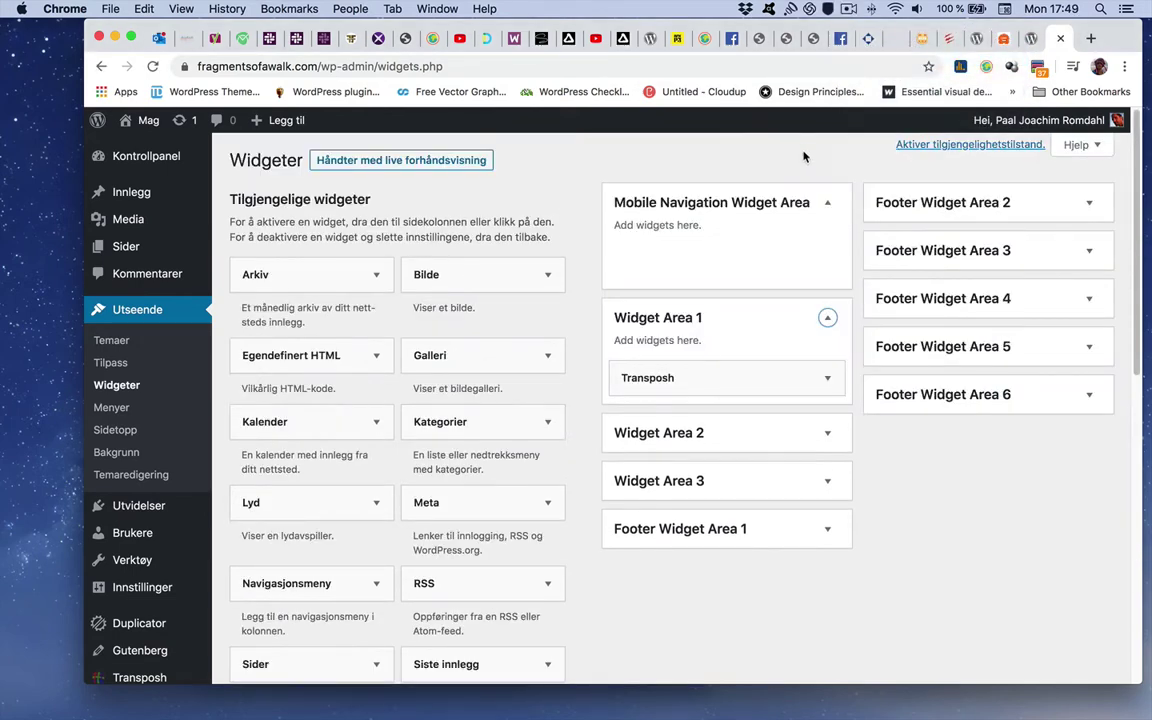
left_click(829, 379)
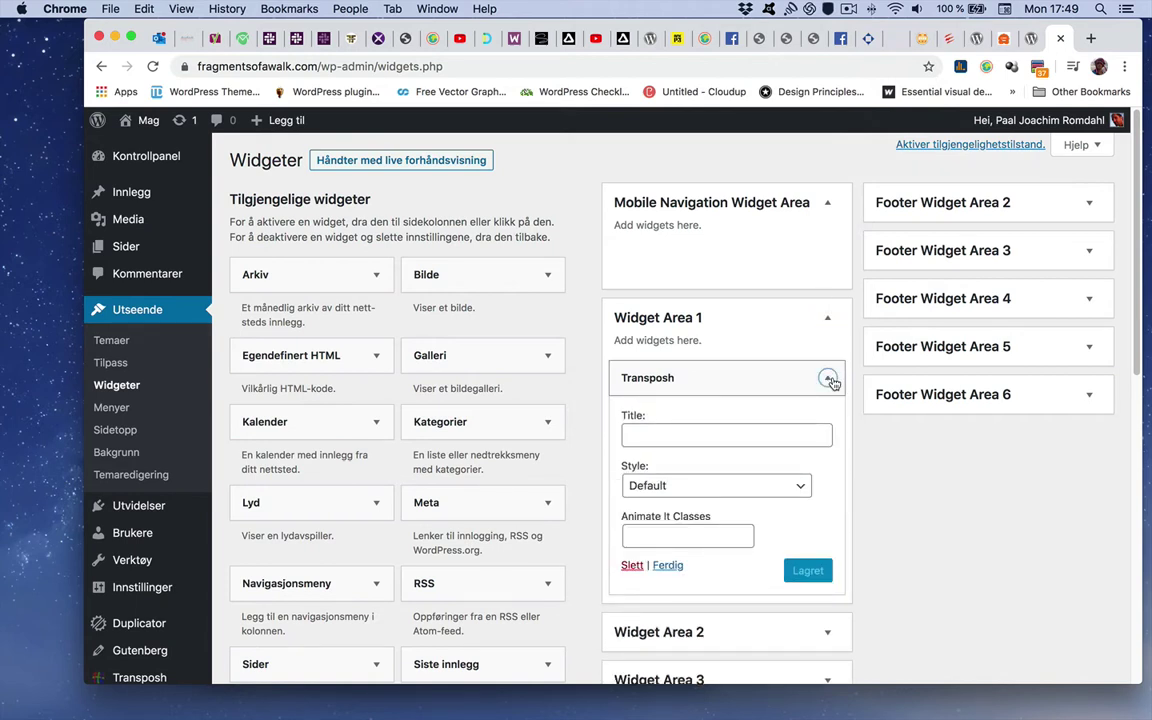
left_click(828, 380)
mouse_move(147, 122)
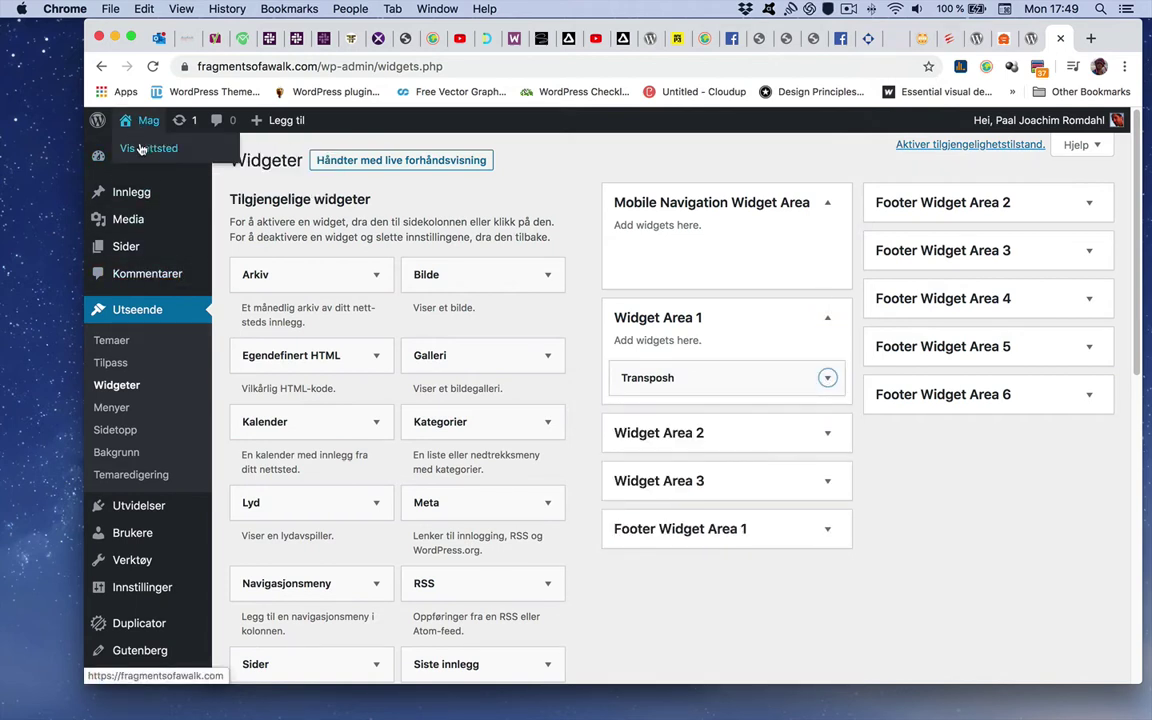
right_click(142, 149)
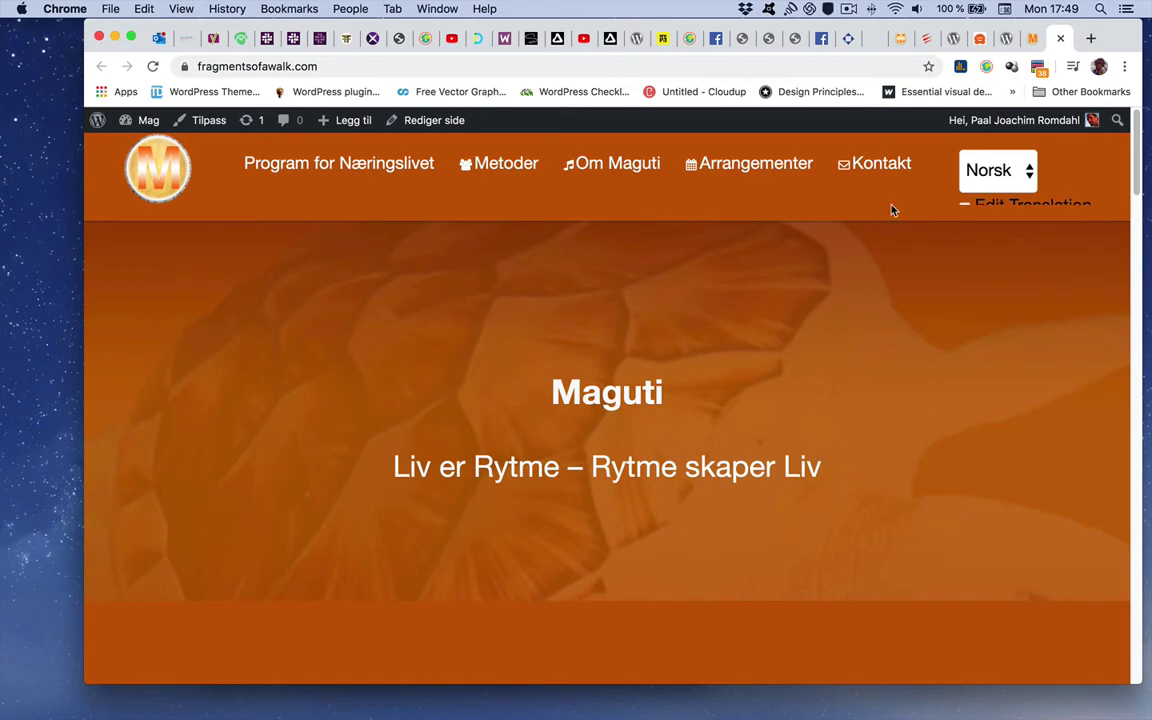
Rearrange the browser and style.css editor windows, ending with the browser in front
left_click_drag(1106, 38, 1090, 152)
left_click_drag(569, 56, 380, 40)
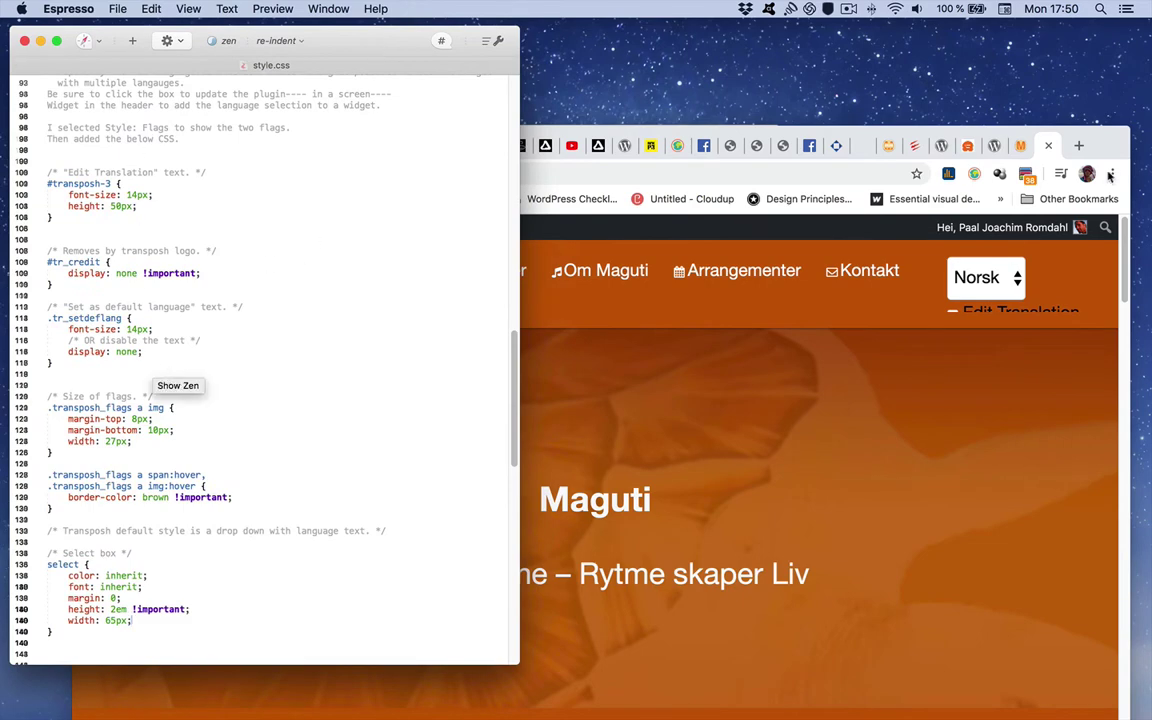
left_click_drag(1108, 146, 1120, 64)
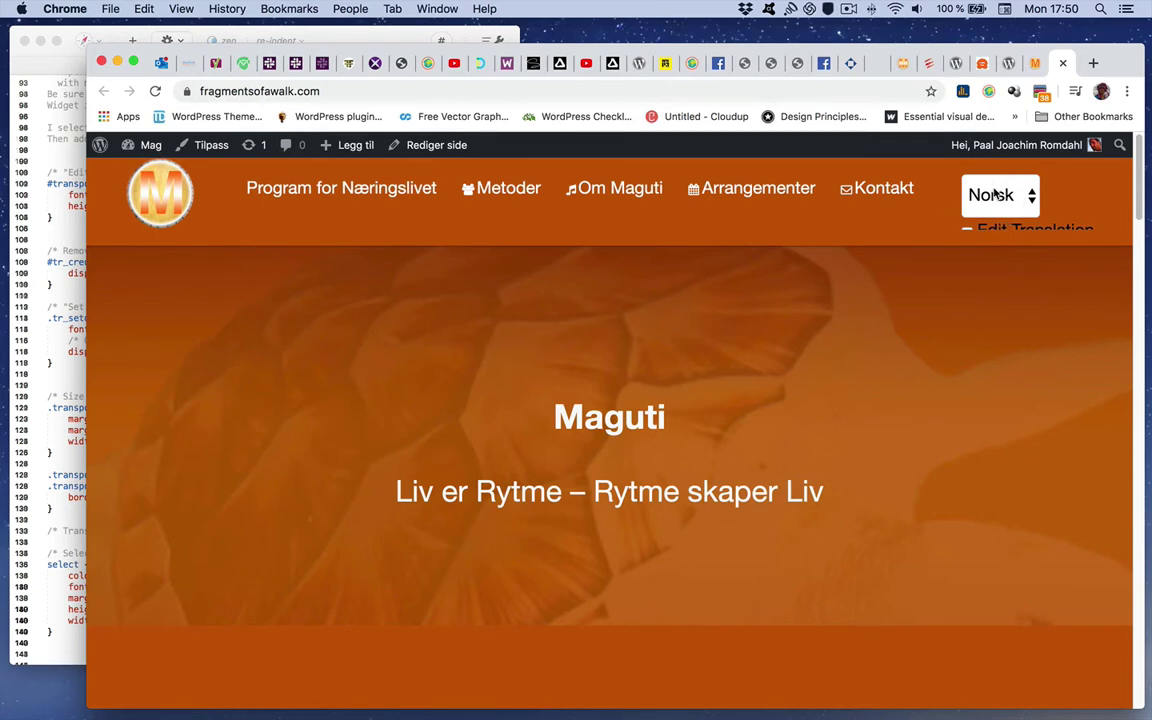
Open the child theme's style.css in the theme file editor and scroll through it
left_click(1010, 63)
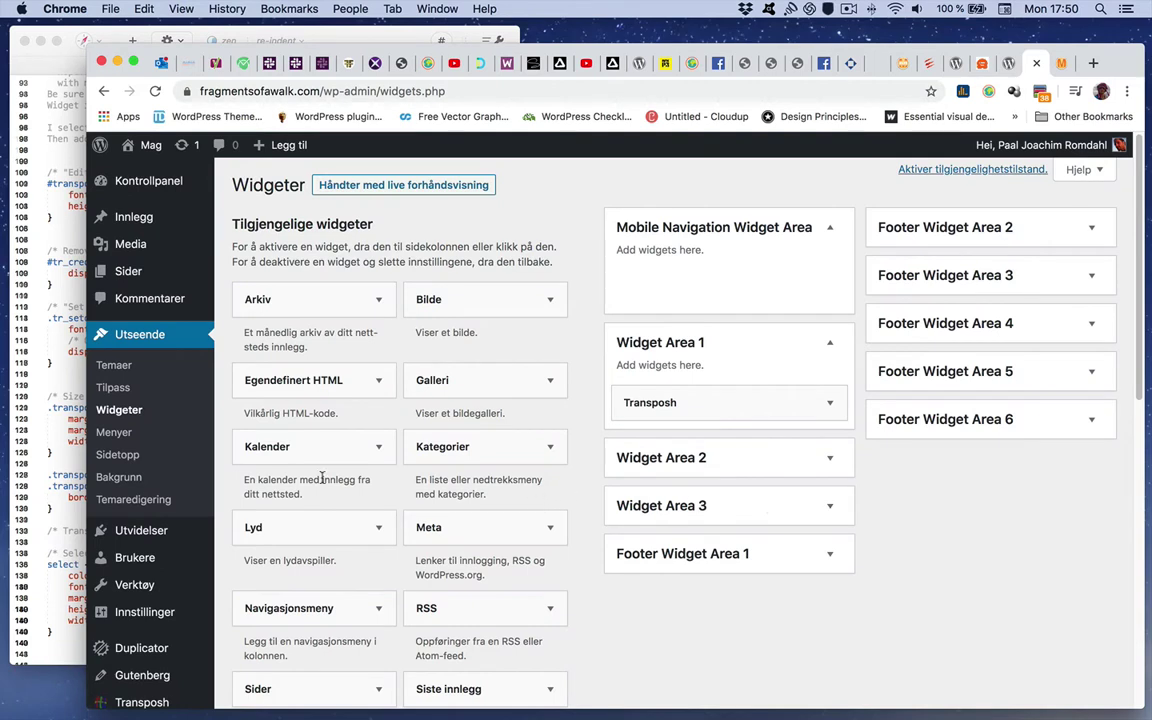
left_click(145, 503)
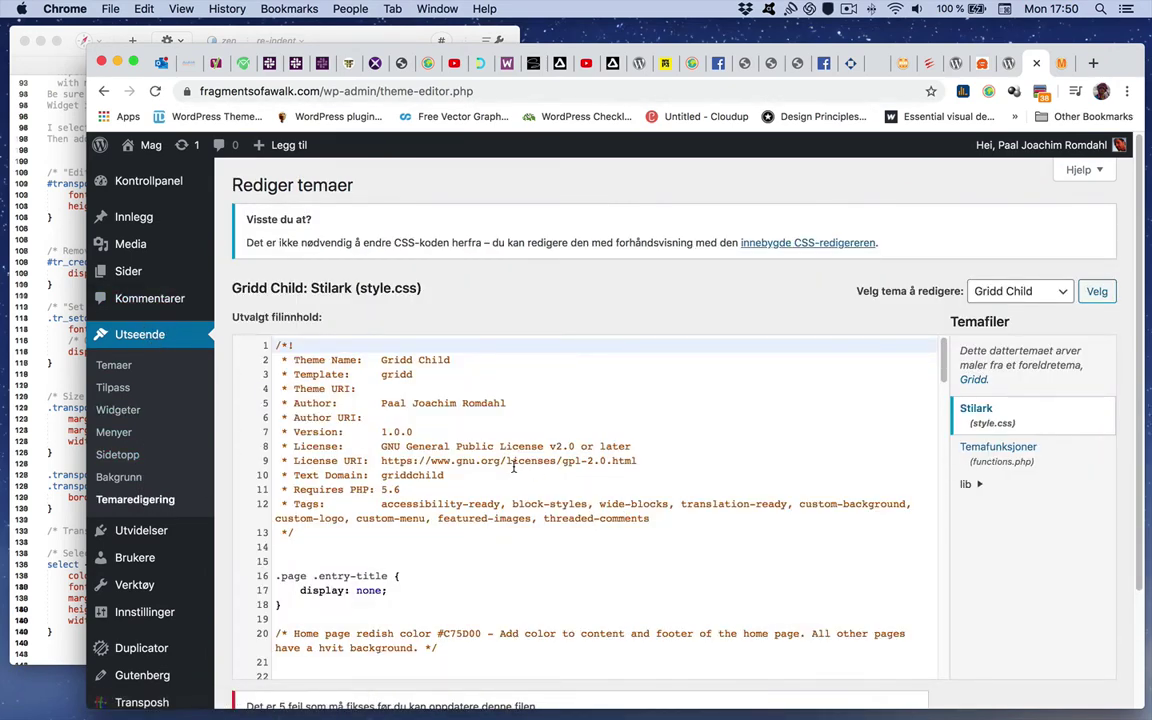
scroll(471, 461, "down", 2)
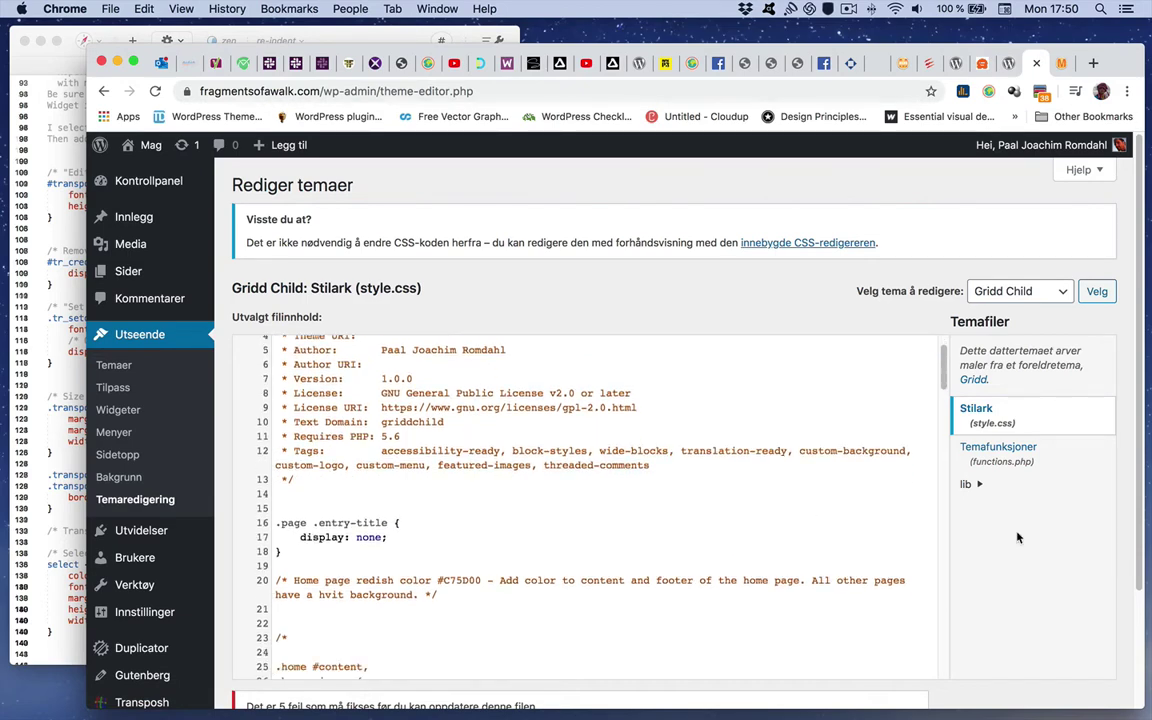
scroll(582, 504, "down", 15)
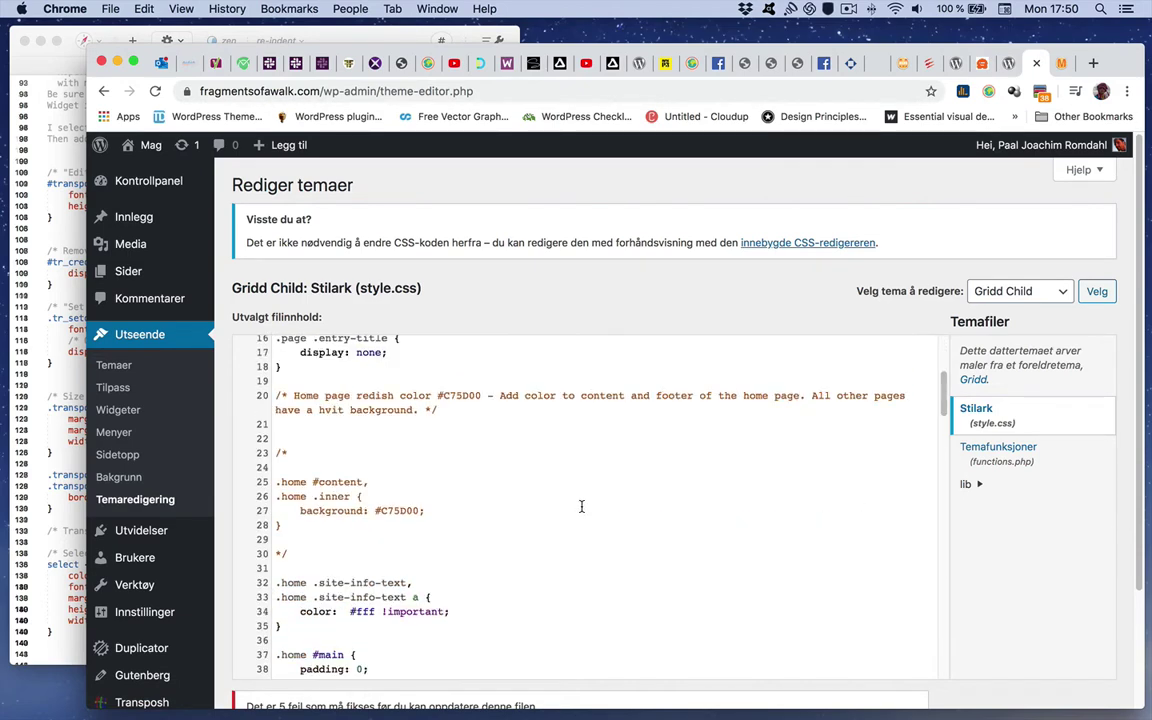
scroll(383, 580, "down", 3)
scroll(347, 509, "up", 2)
Review the local style.css copy in Espresso, then return to the live Maguti site
left_click(299, 418)
left_click(69, 329)
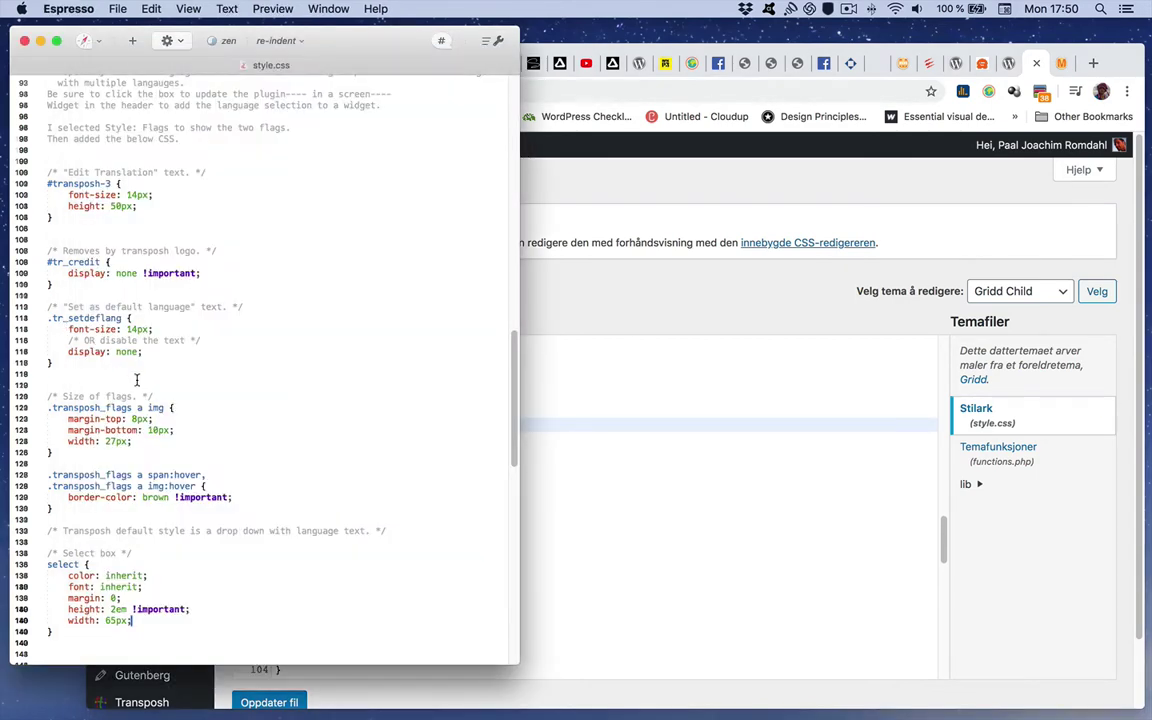
scroll(137, 380, "up", 2)
scroll(137, 380, "up", 3)
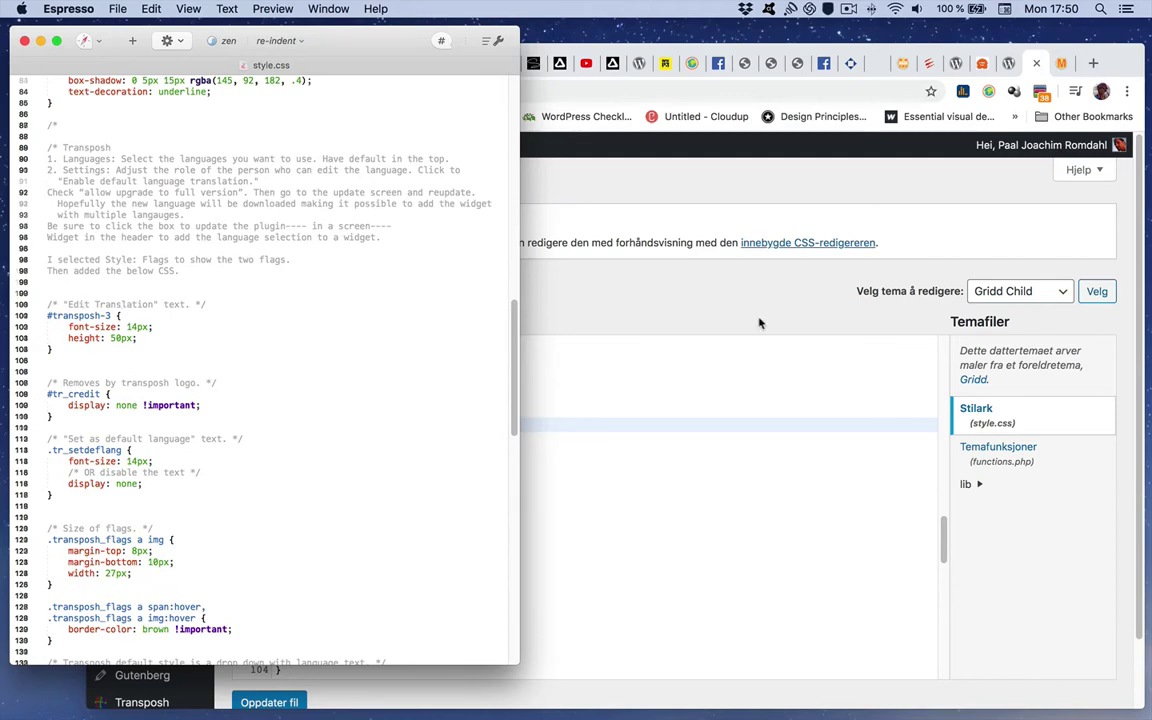
left_click(1061, 63)
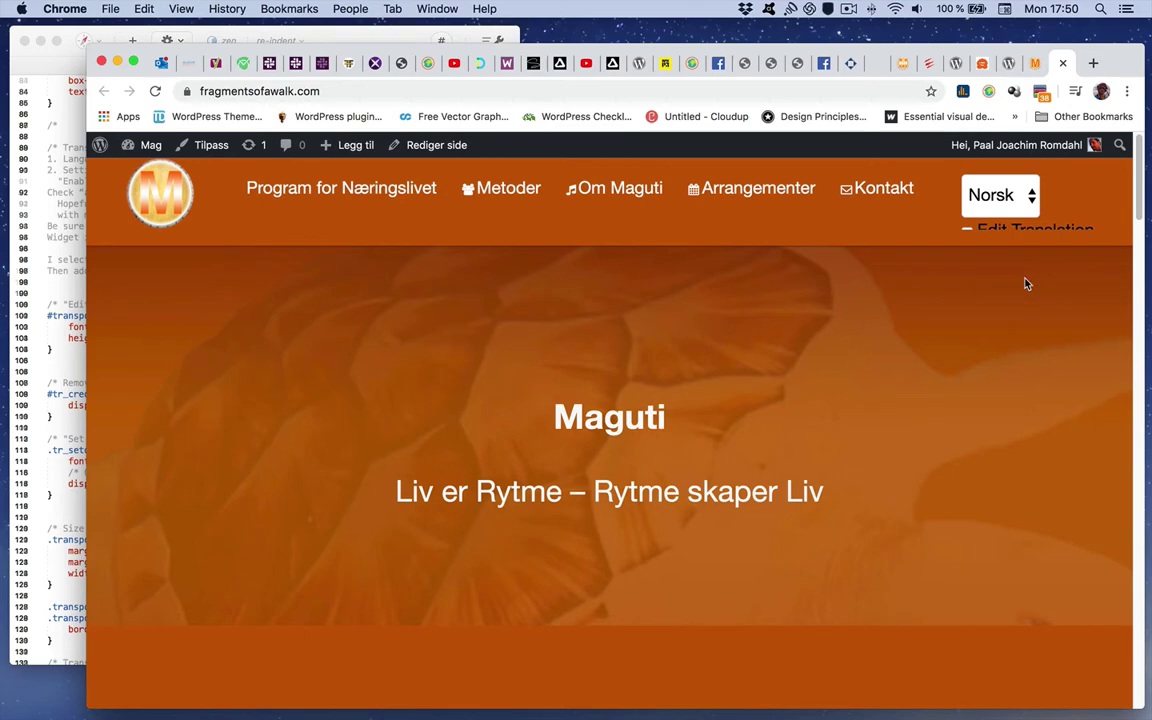
Paste the #transposh-3 rule (14px font, 50px height) into style.css at line 87, save, and reload the site
left_click(1010, 64)
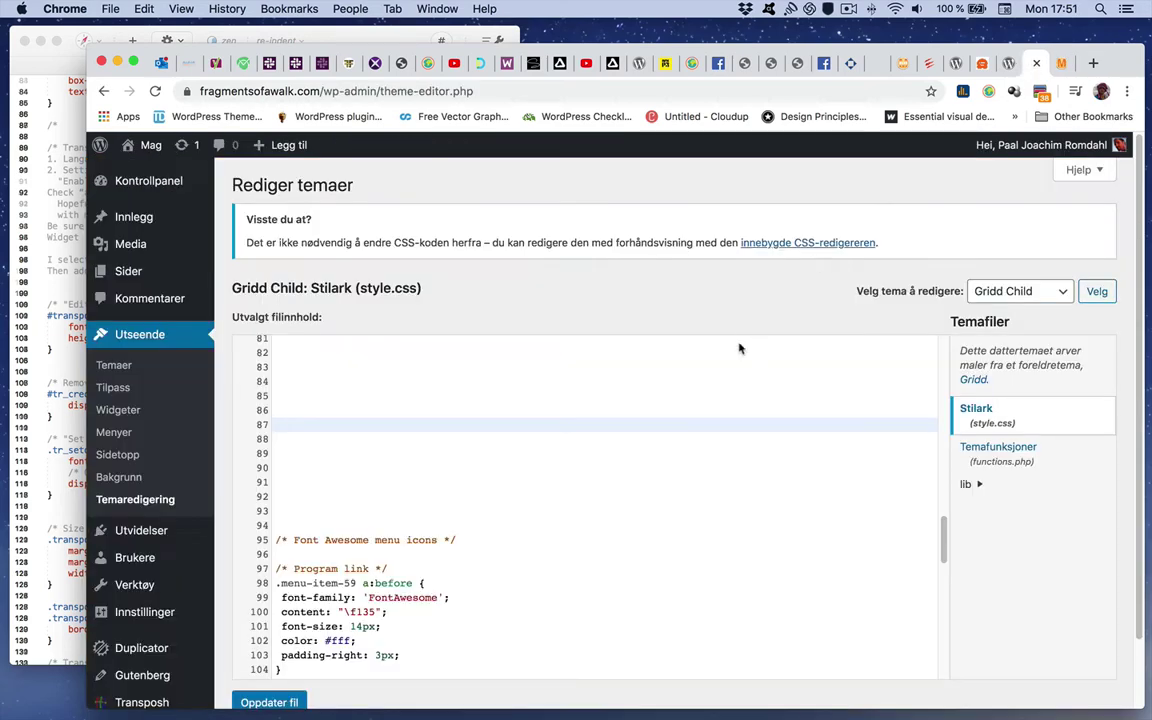
left_click(81, 364)
left_click_drag(62, 349, 42, 304)
key("super+c")
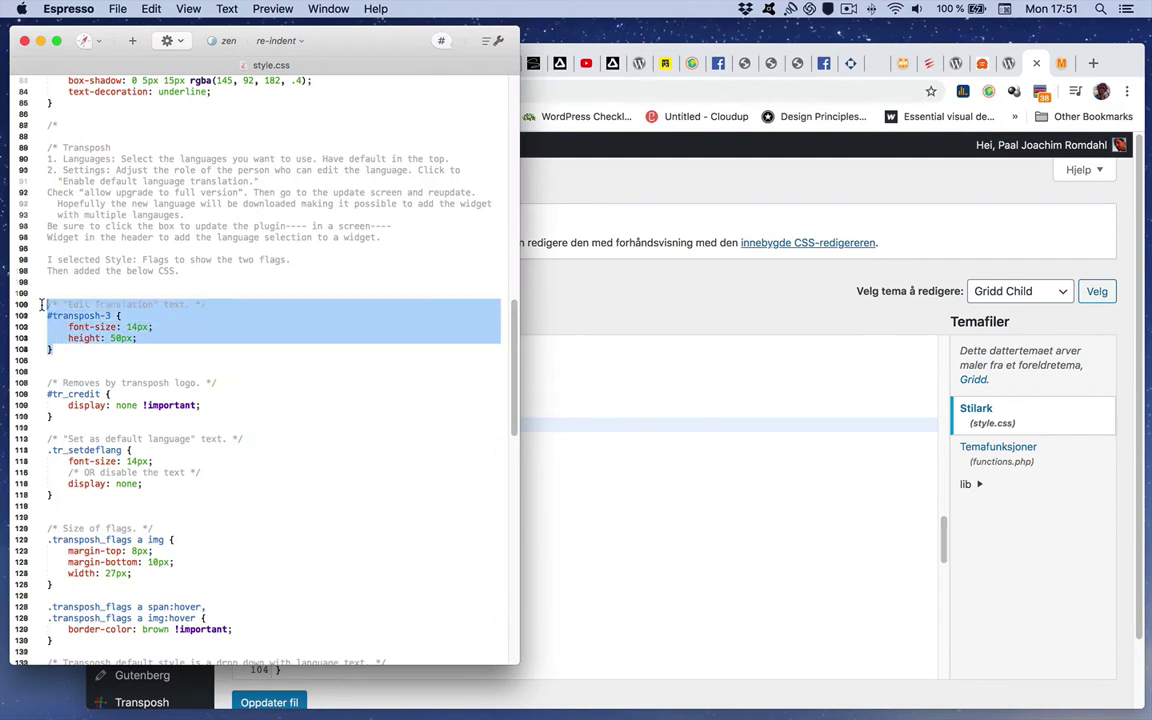
left_click(676, 508)
key("super+v")
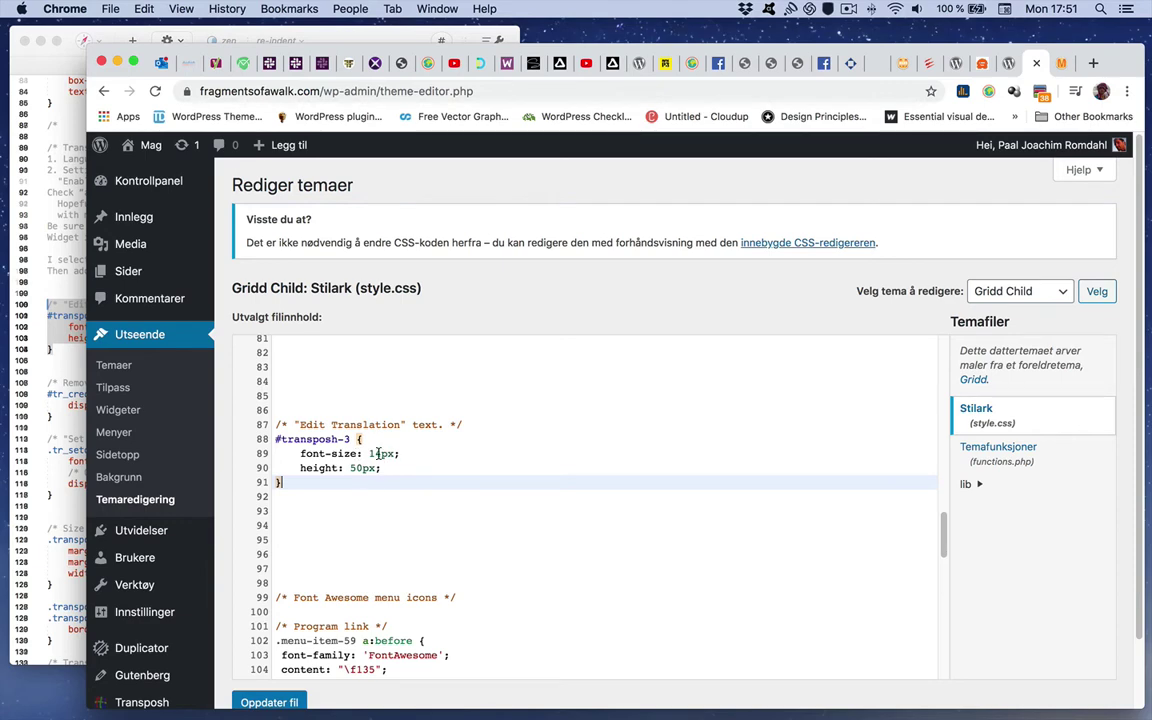
left_click(255, 702)
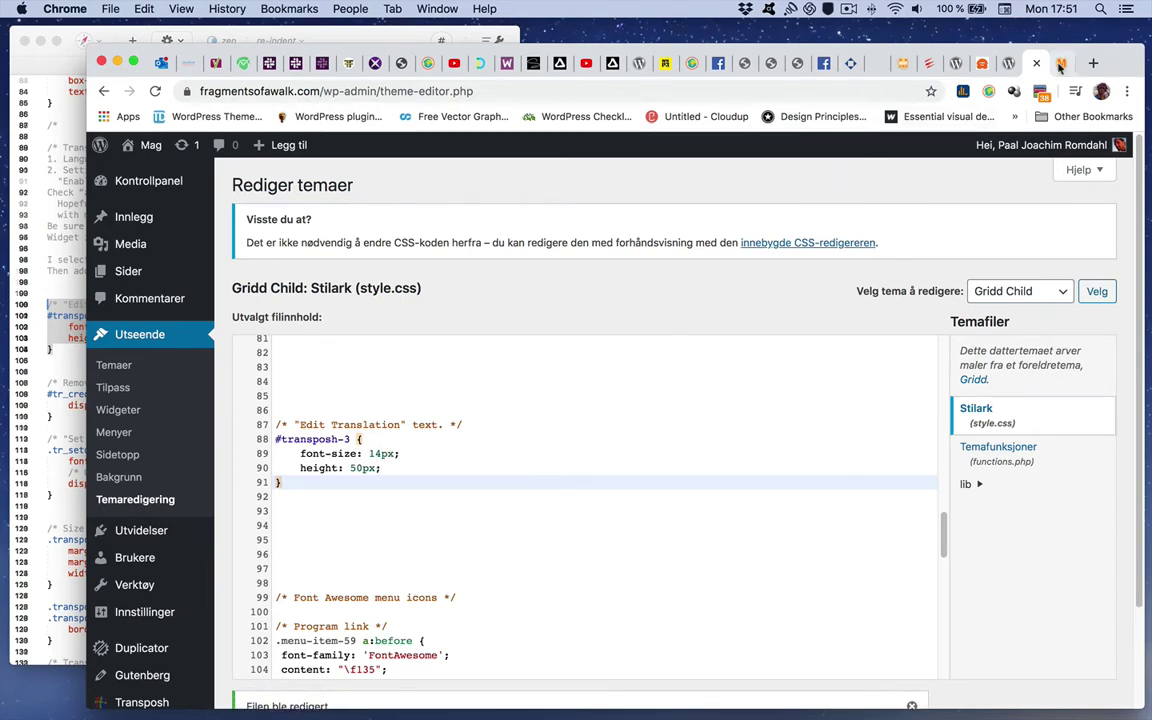
left_click(1050, 66)
key("super+r")
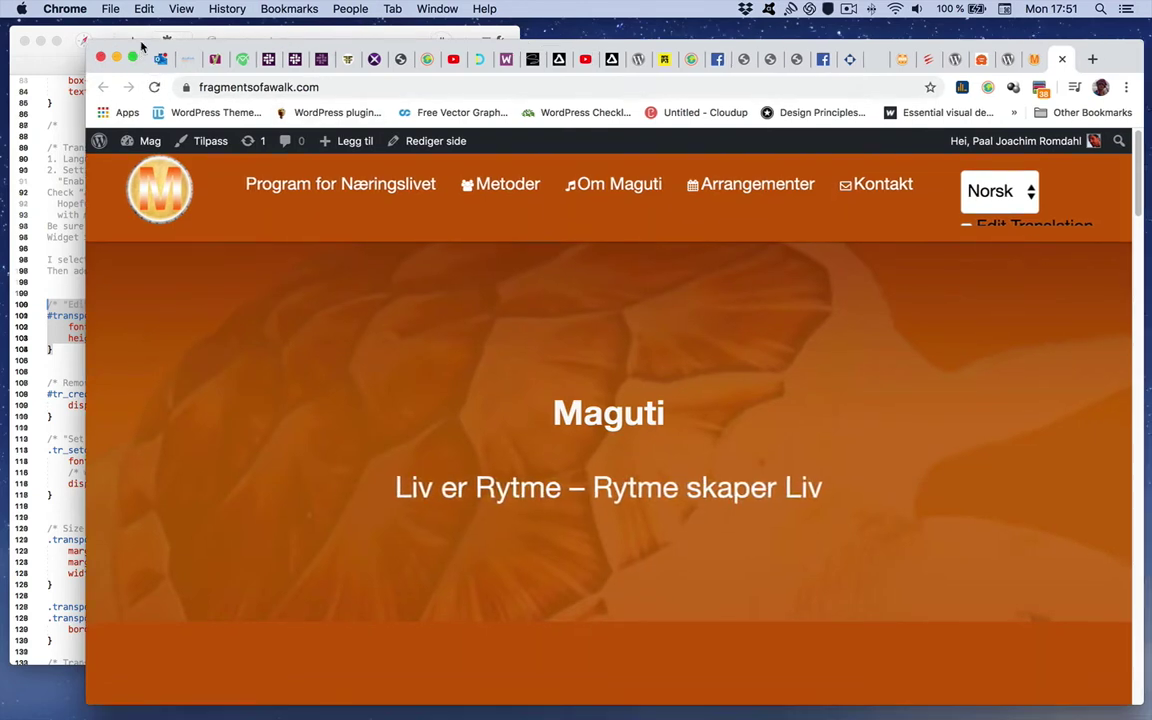
Open DevTools and use Empty Cache and Hard Reload on the front page
right_click(775, 367)
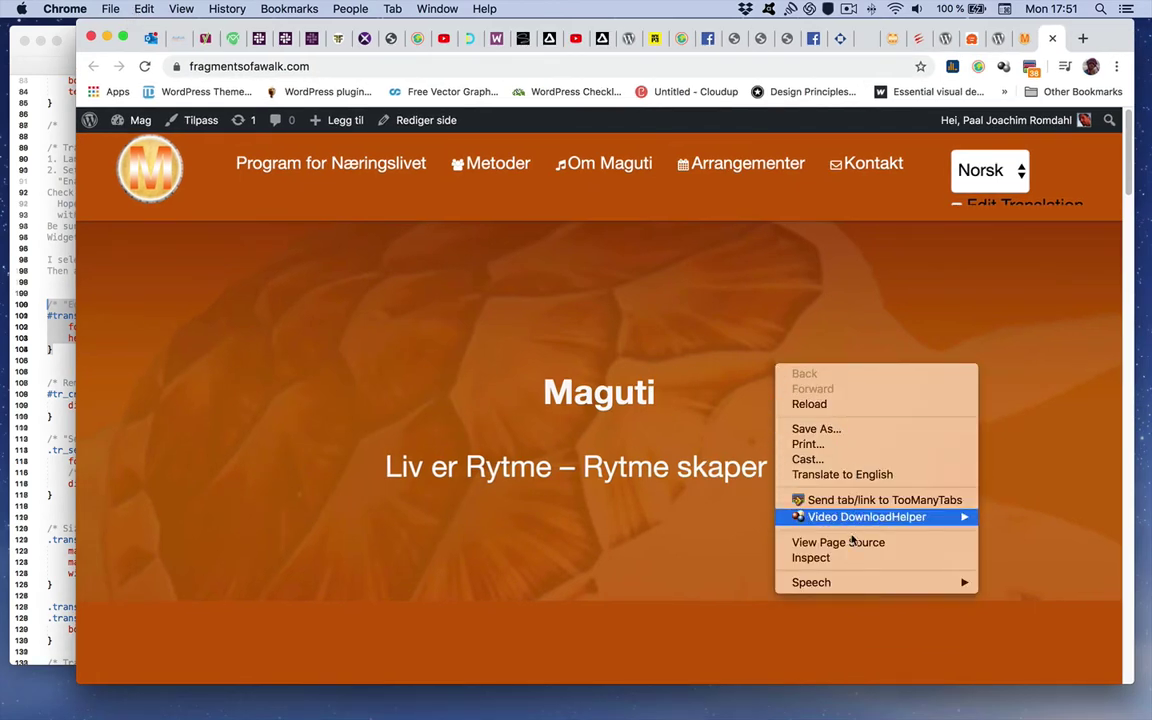
left_click(810, 558)
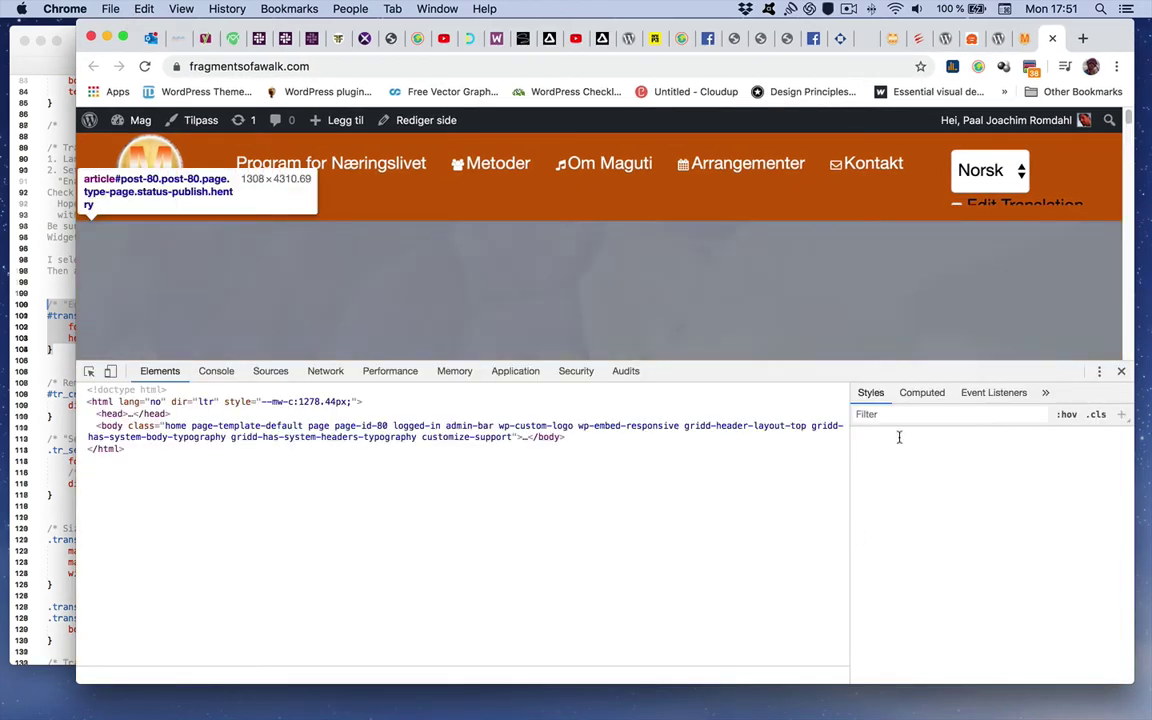
left_click_drag(905, 368, 890, 588)
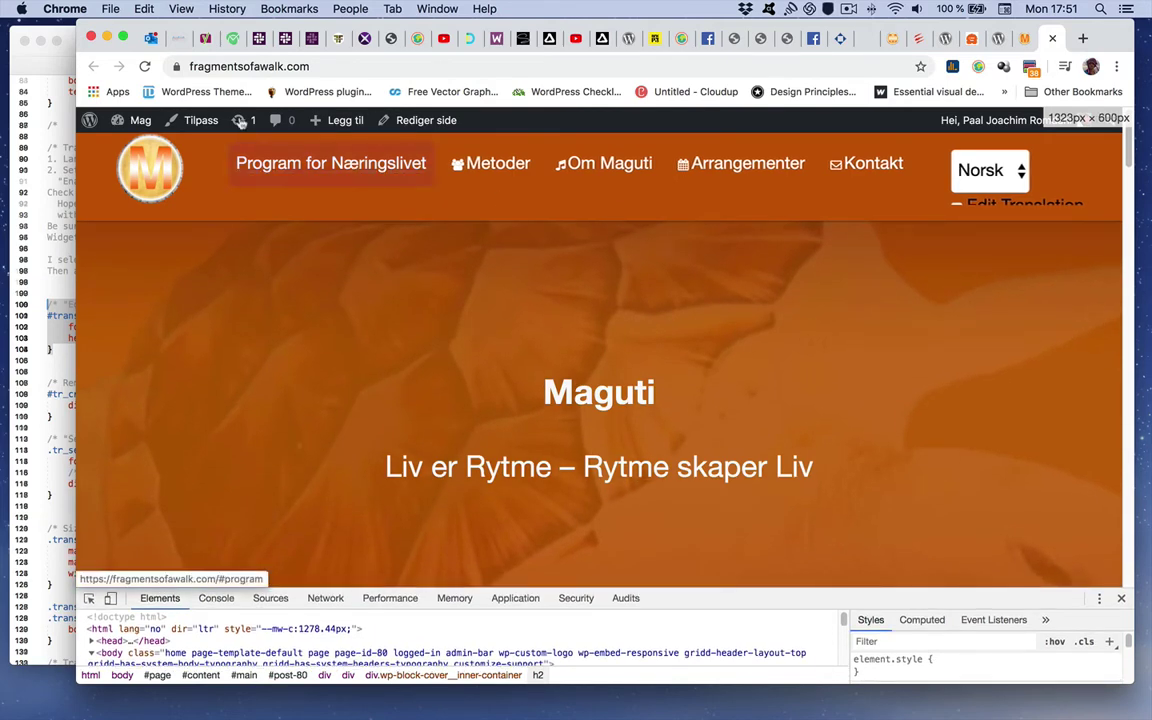
right_click(145, 66)
left_click(186, 142)
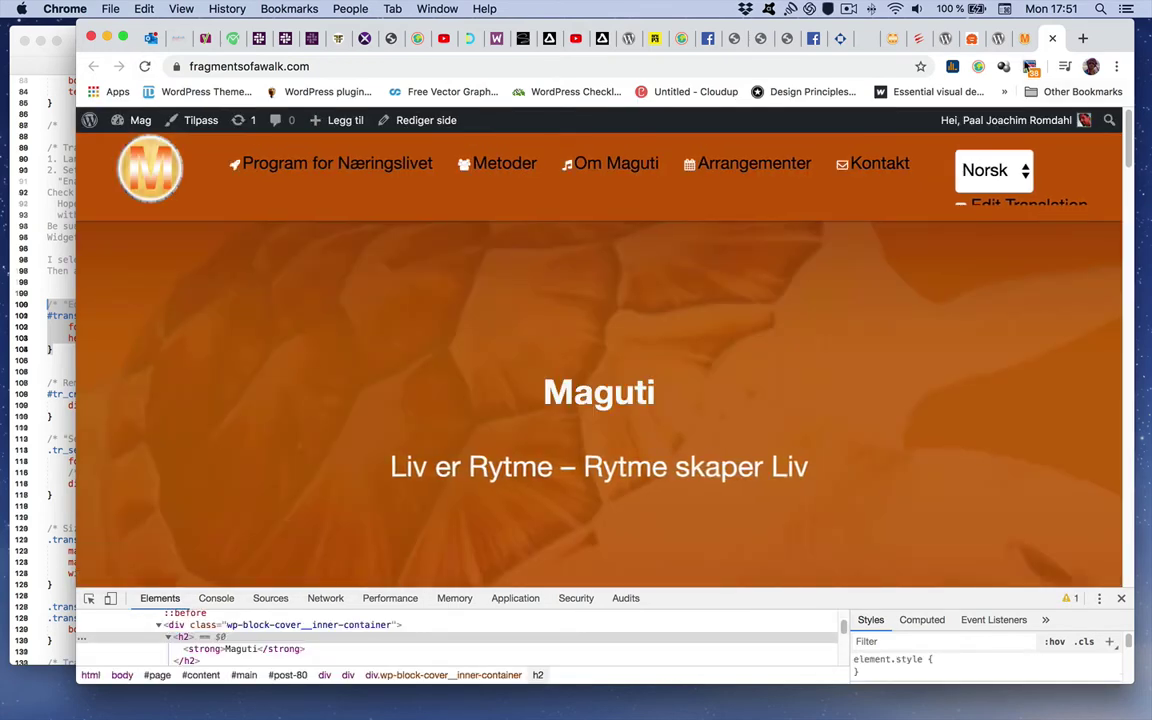
left_click(1026, 38)
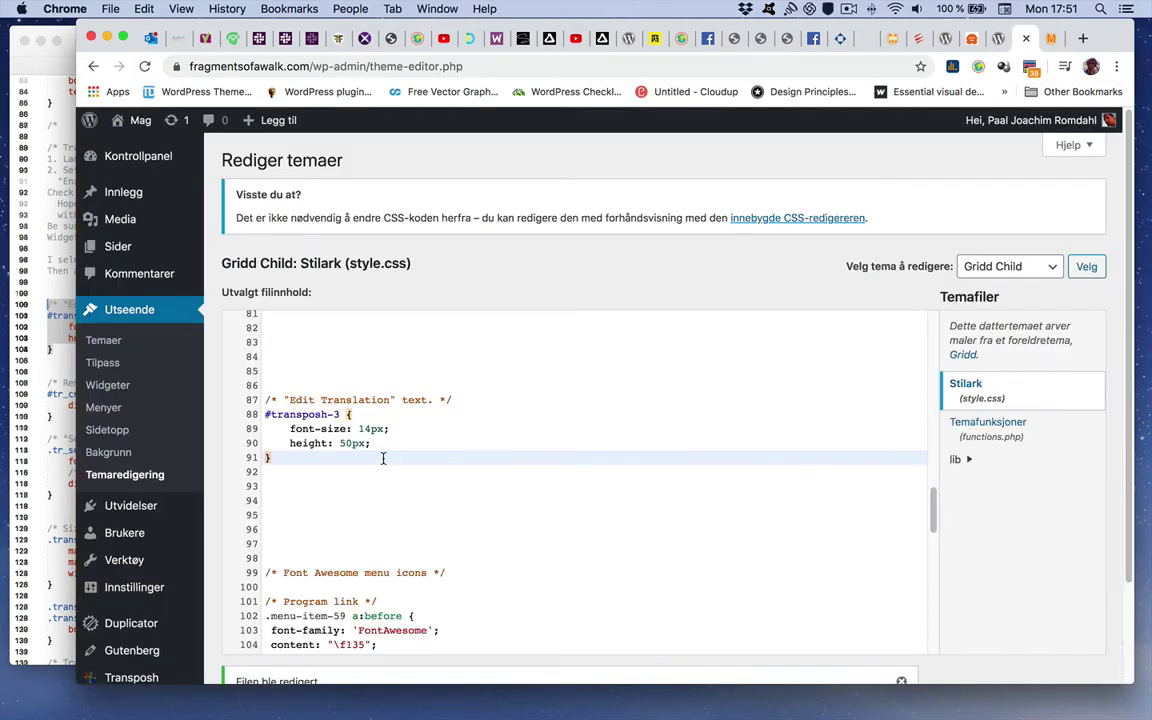
Make the #transposh-3 font-size on line 89 read 14px !important and save style.css
left_click(386, 428)
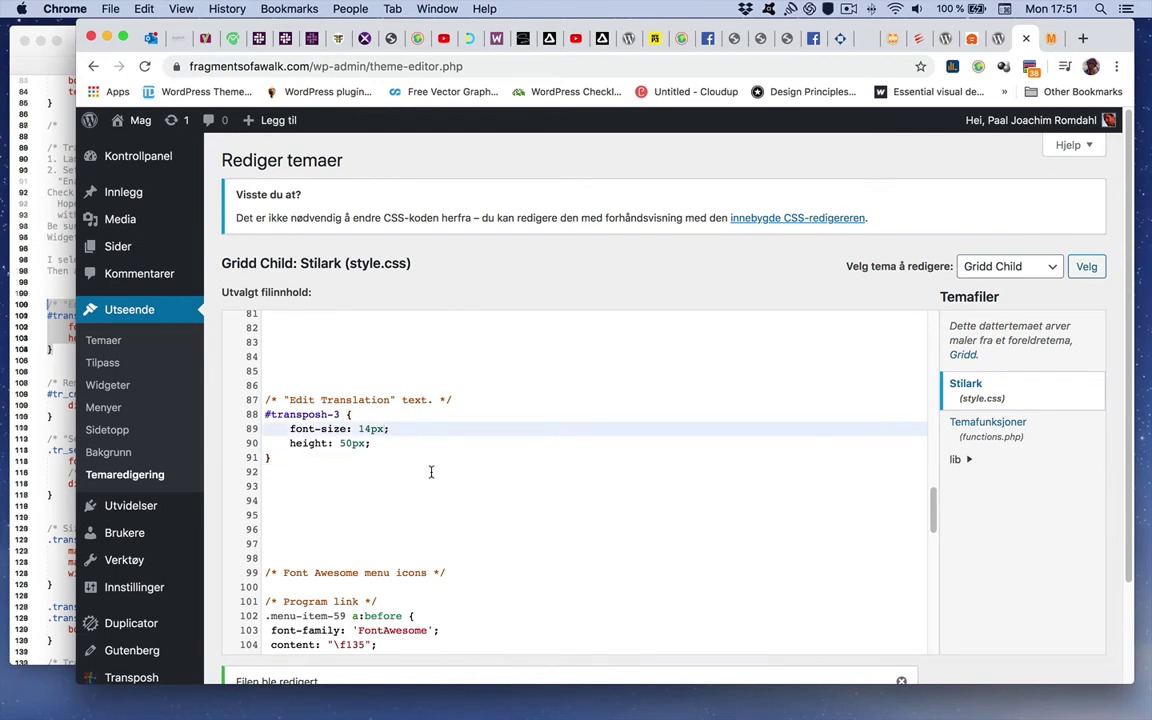
type("!im")
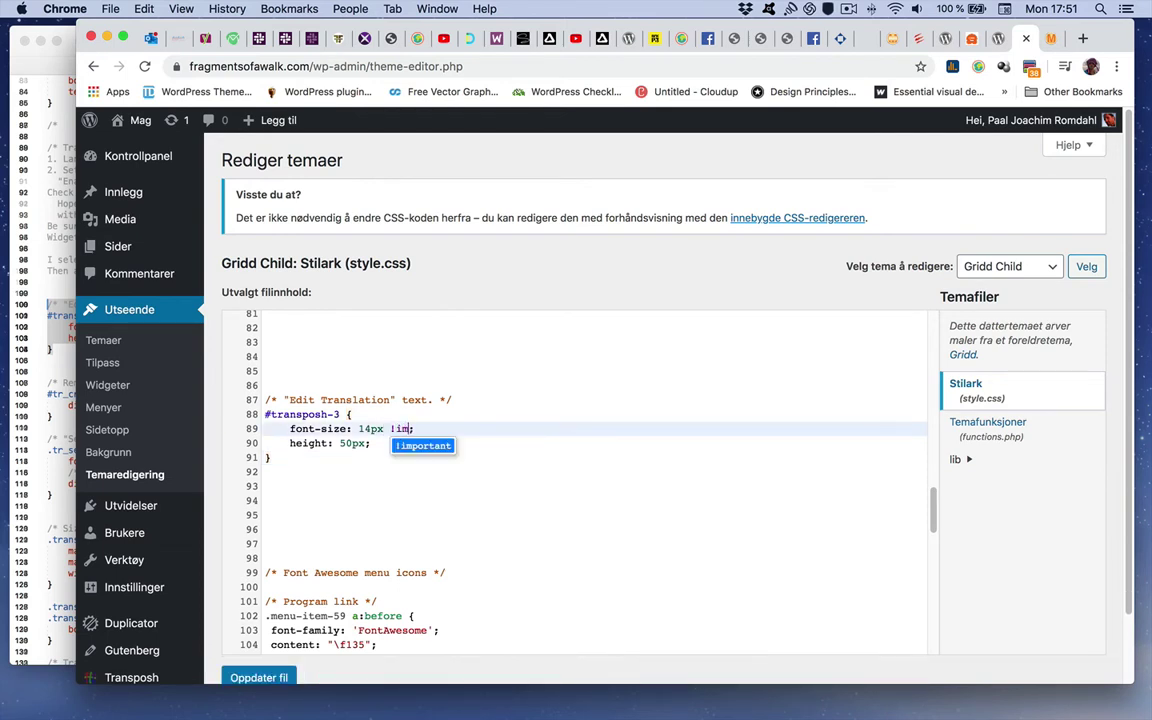
key("Return")
left_click(258, 678)
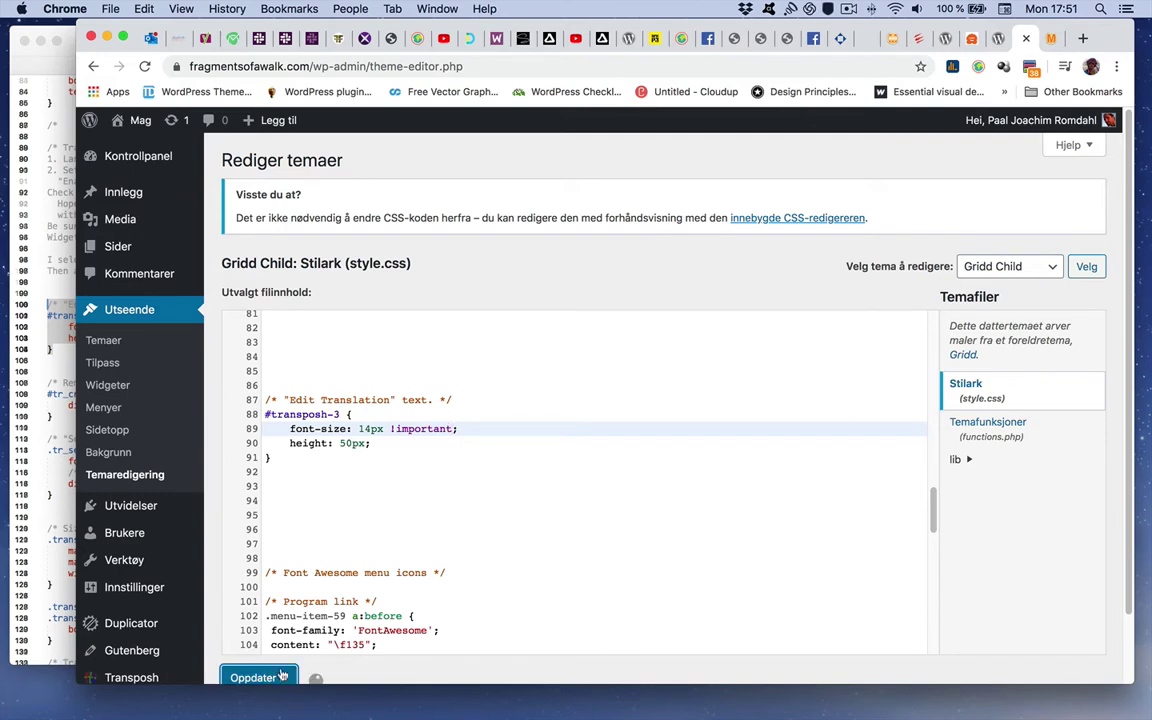
scroll(576, 559, "down", 8)
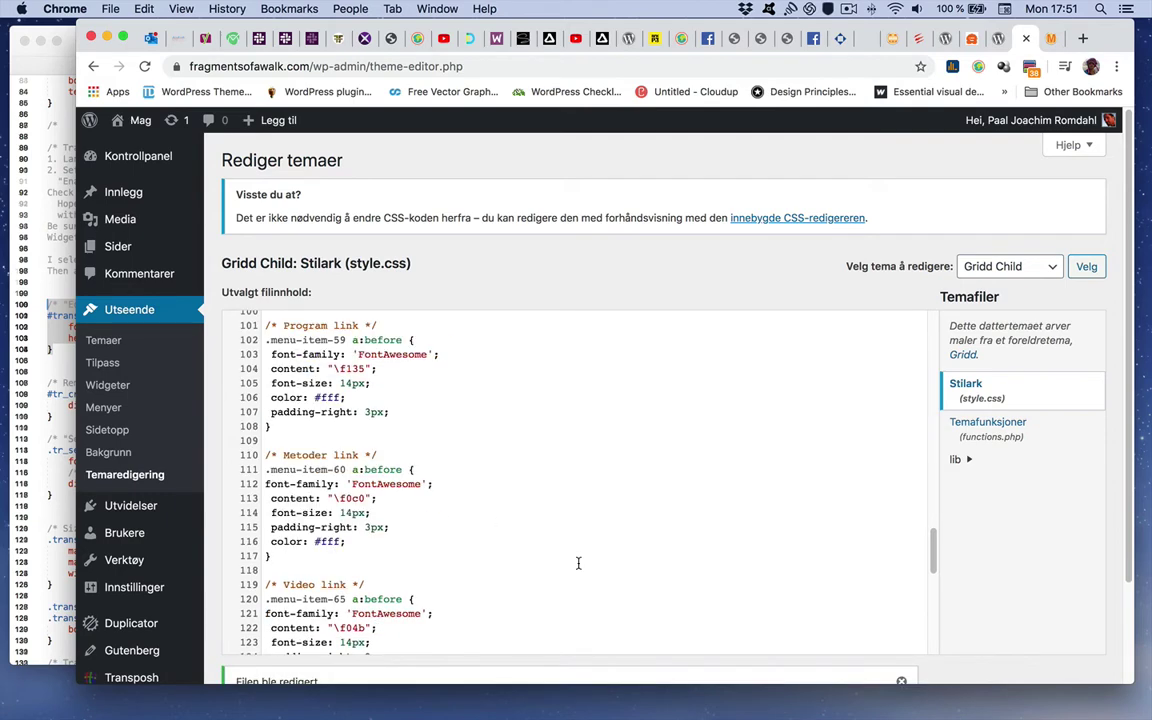
scroll(578, 564, "up", 10)
scroll(577, 562, "down", 3)
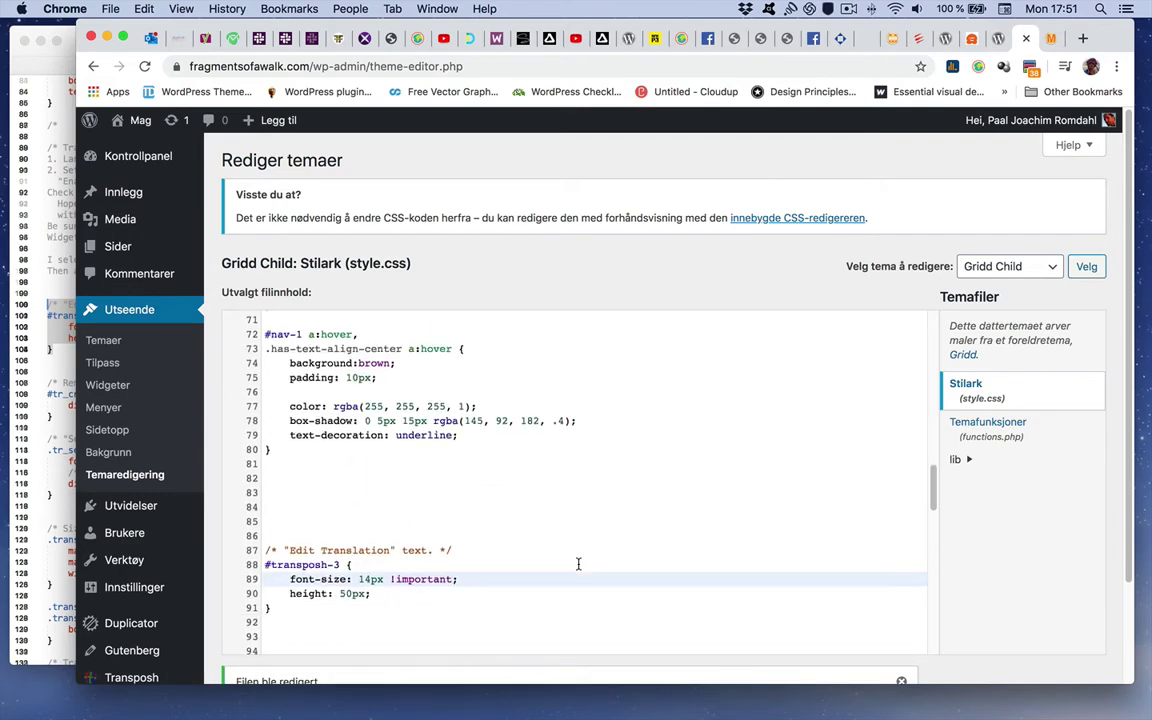
Hard-reload the live site with an emptied cache and inspect the Norsk language selector in DevTools
left_click(1051, 38)
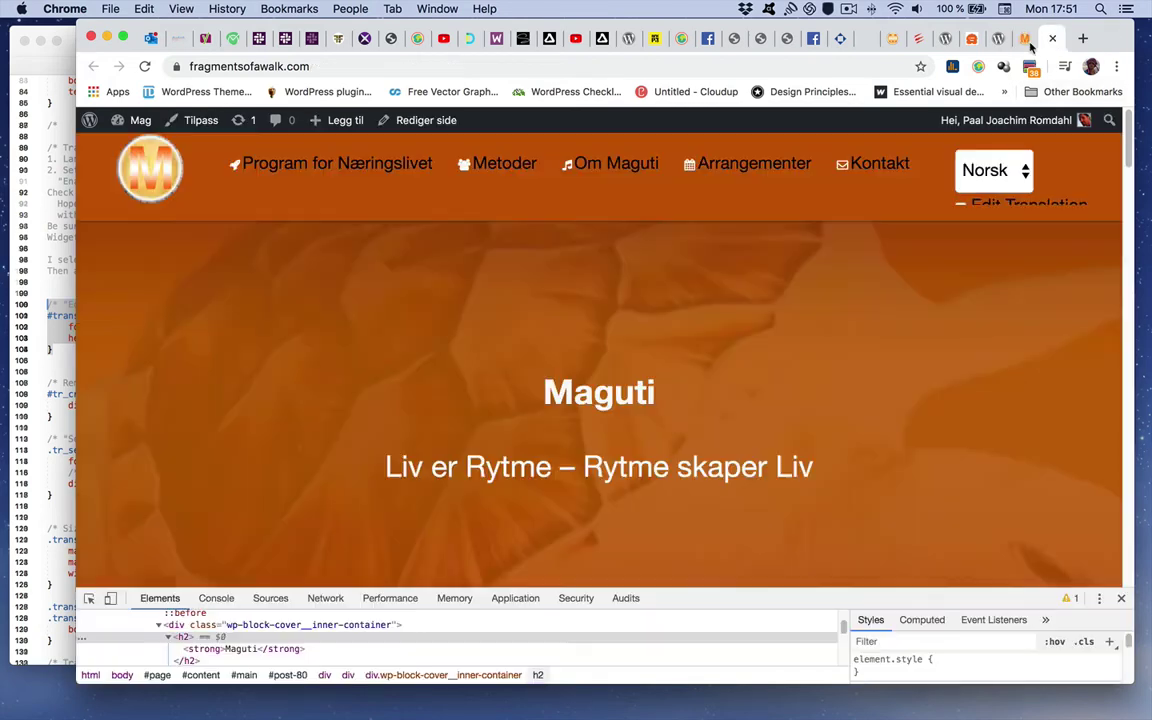
right_click(145, 66)
left_click(158, 138)
left_click(51, 307)
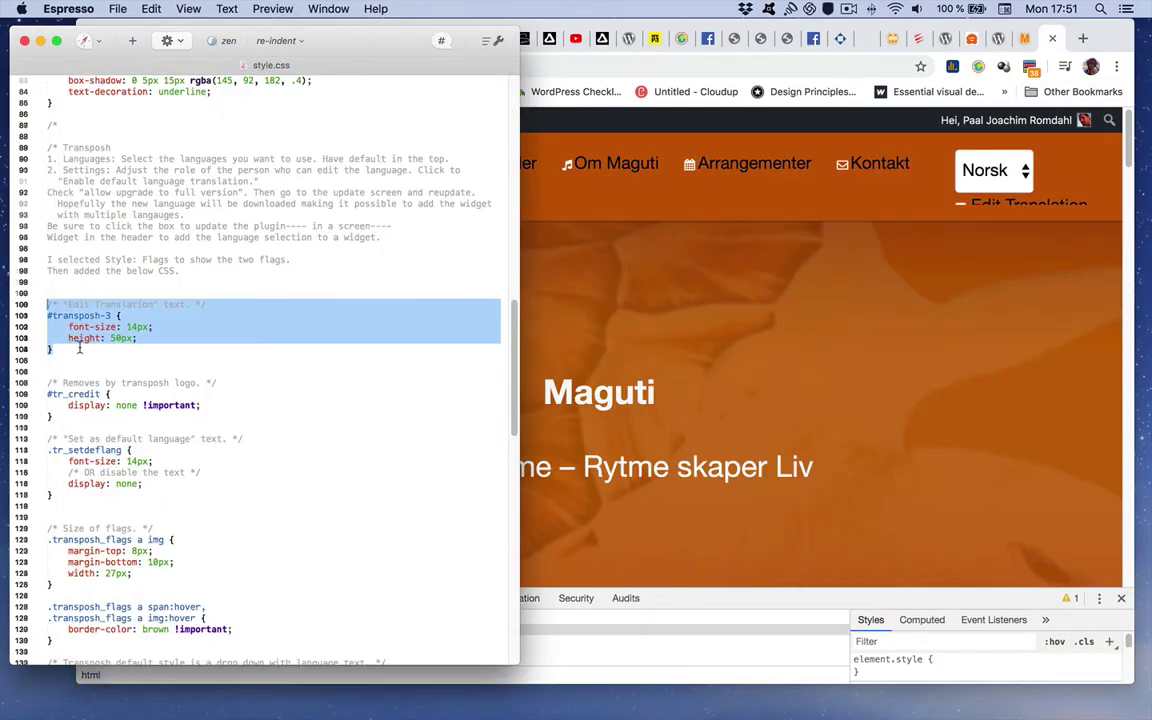
left_click(812, 308)
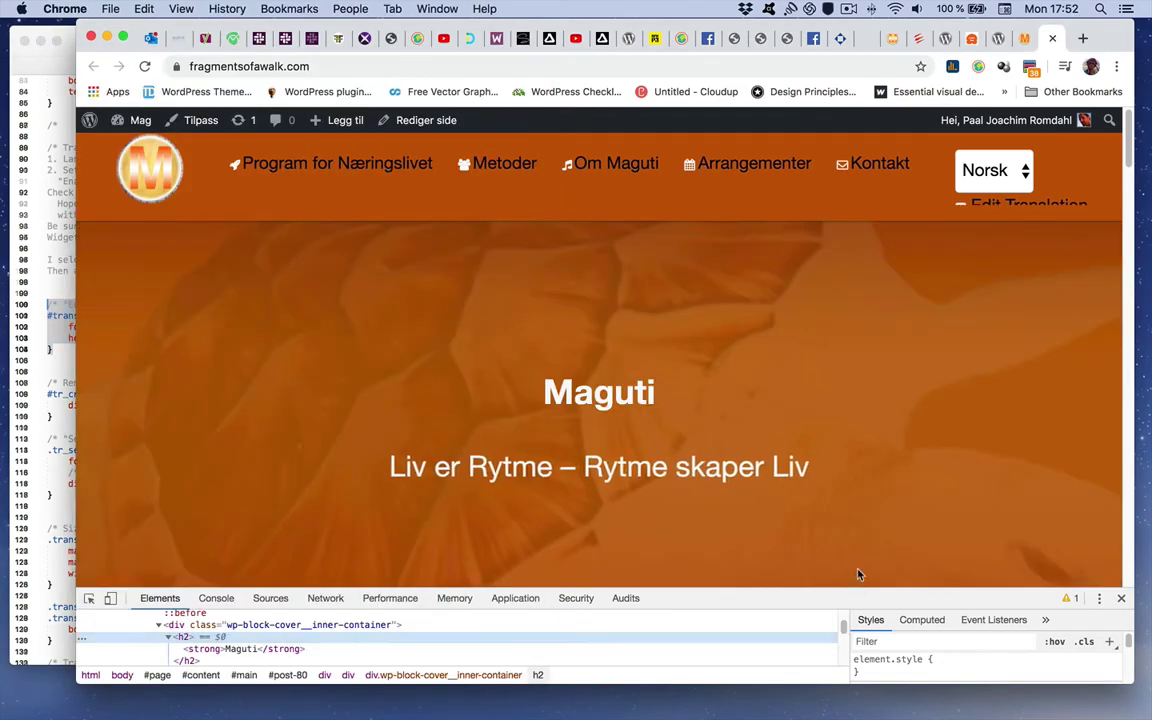
left_click_drag(857, 589, 857, 421)
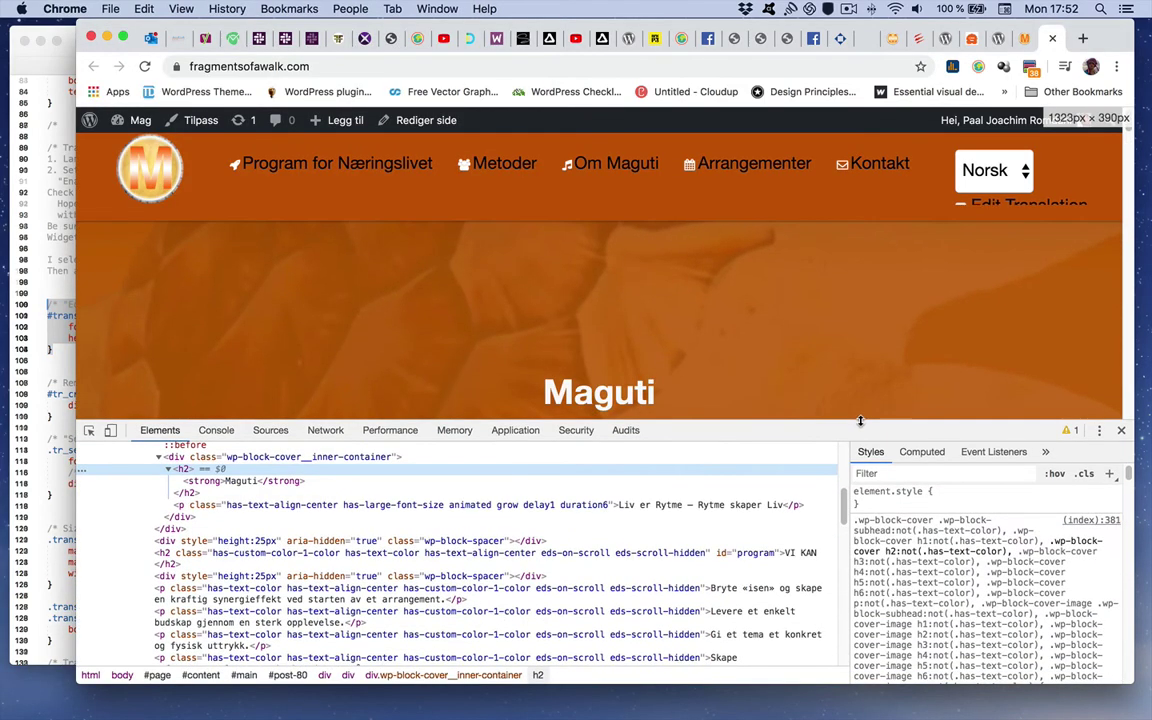
left_click(57, 371)
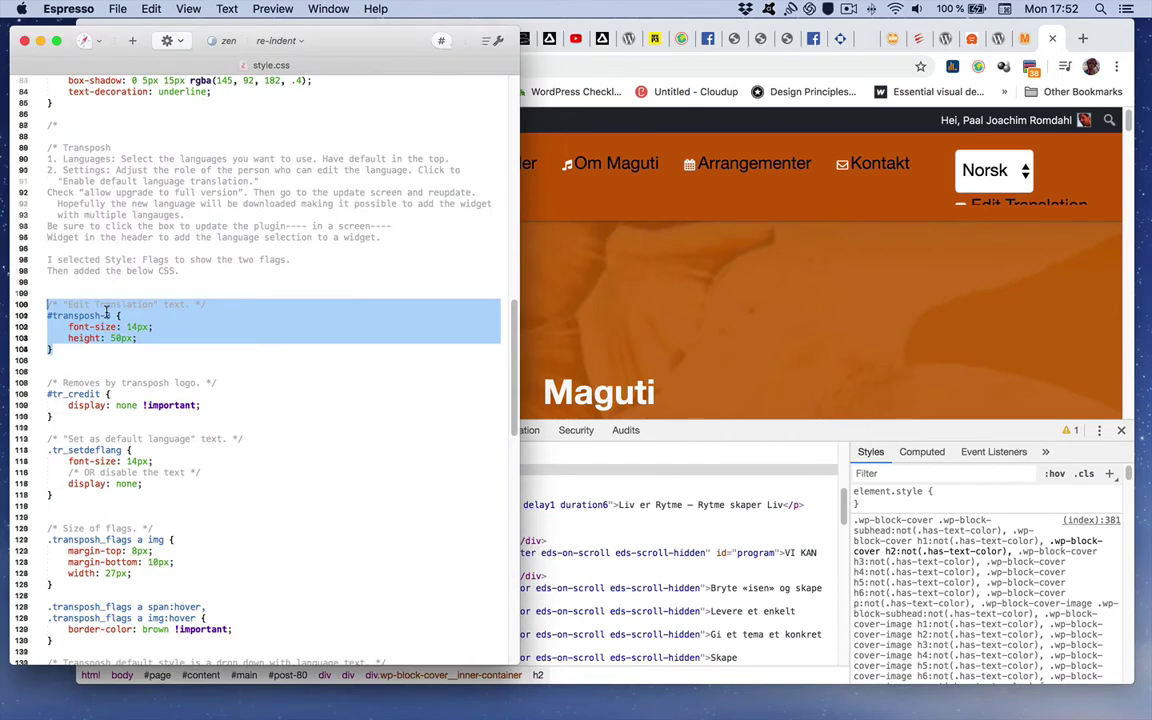
left_click(963, 311)
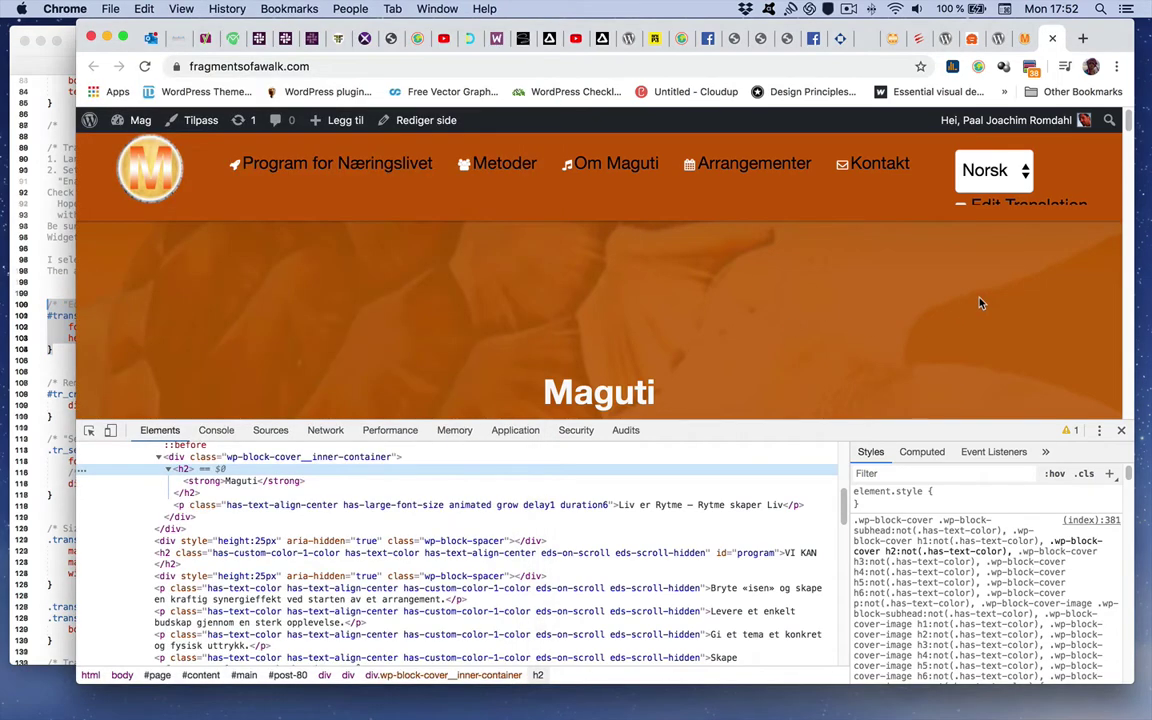
right_click(988, 176)
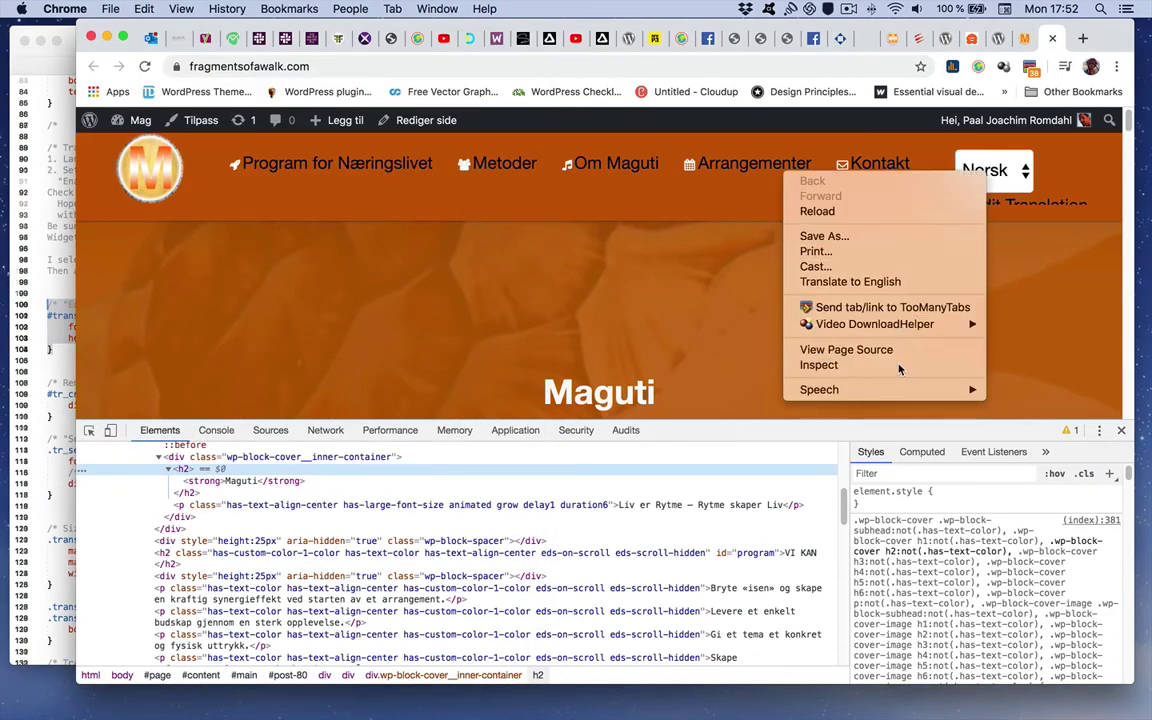
left_click(820, 365)
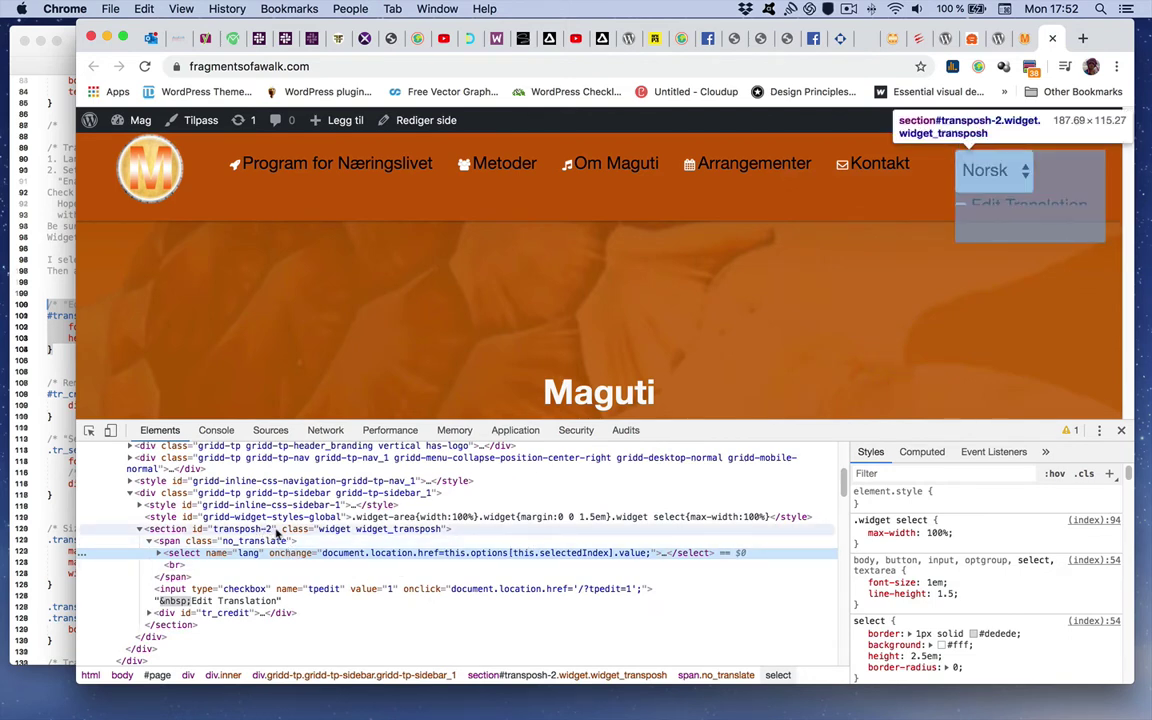
Drop !important, retarget the rule from #transposh-3 to #transposh-2, and save style.css
left_click(1025, 38)
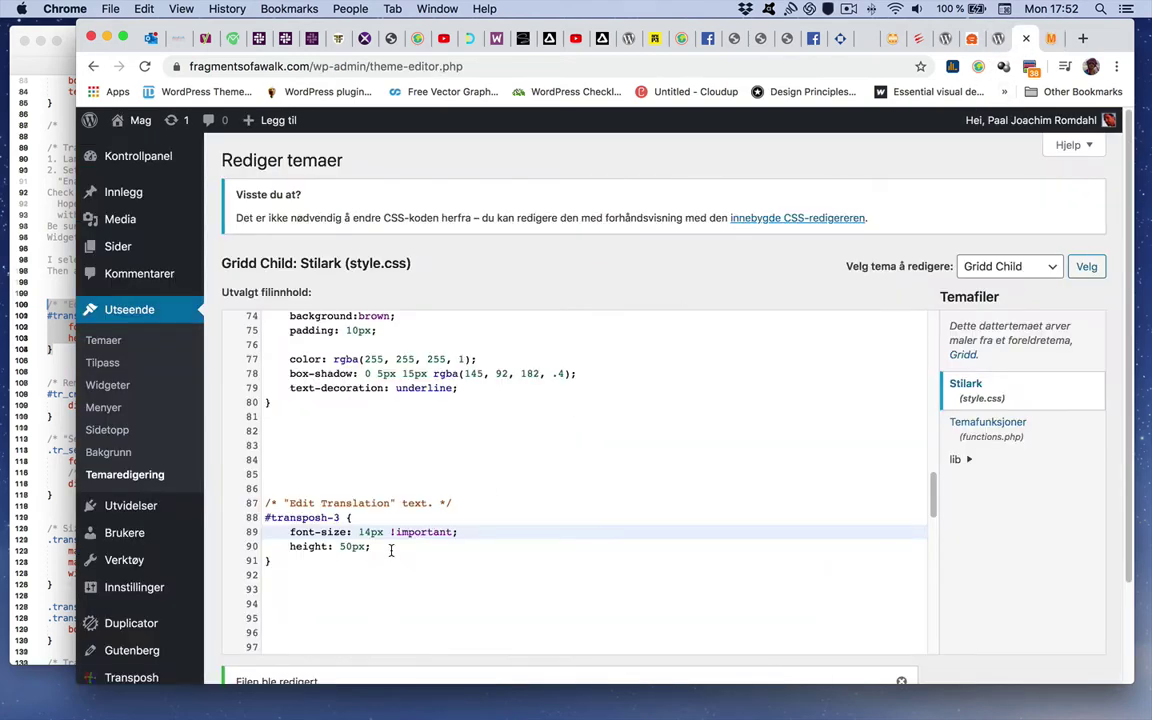
left_click_drag(390, 531, 451, 530)
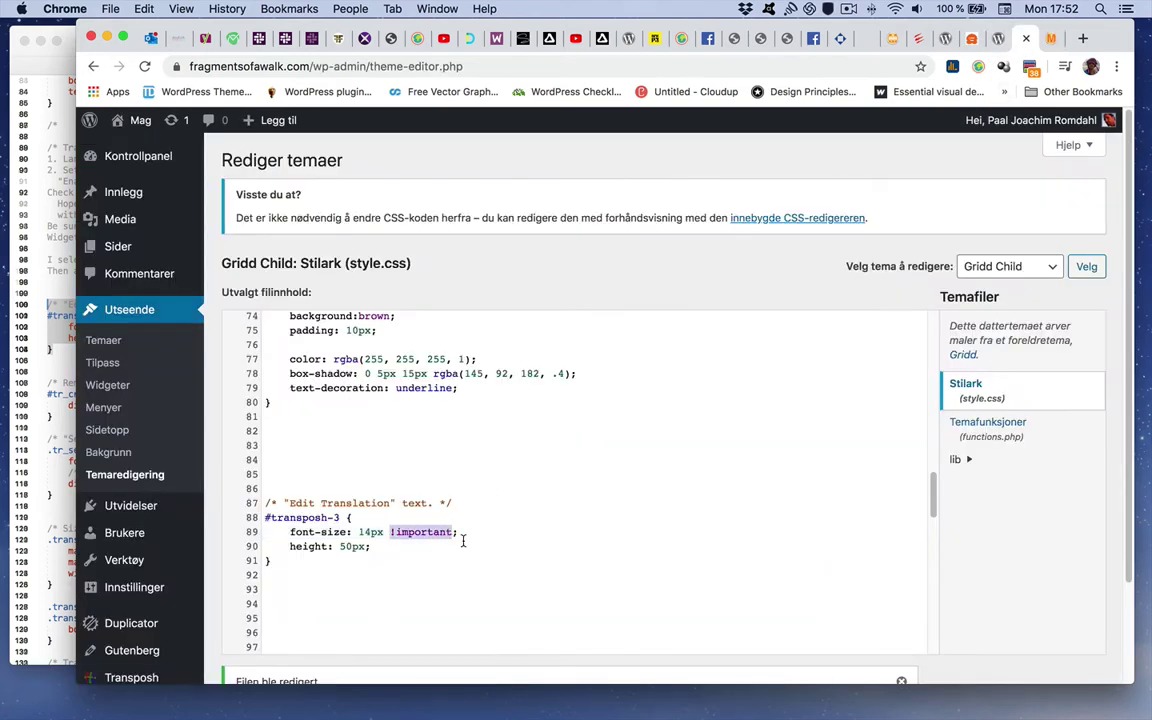
key("BackSpace")
key("BackSpace")
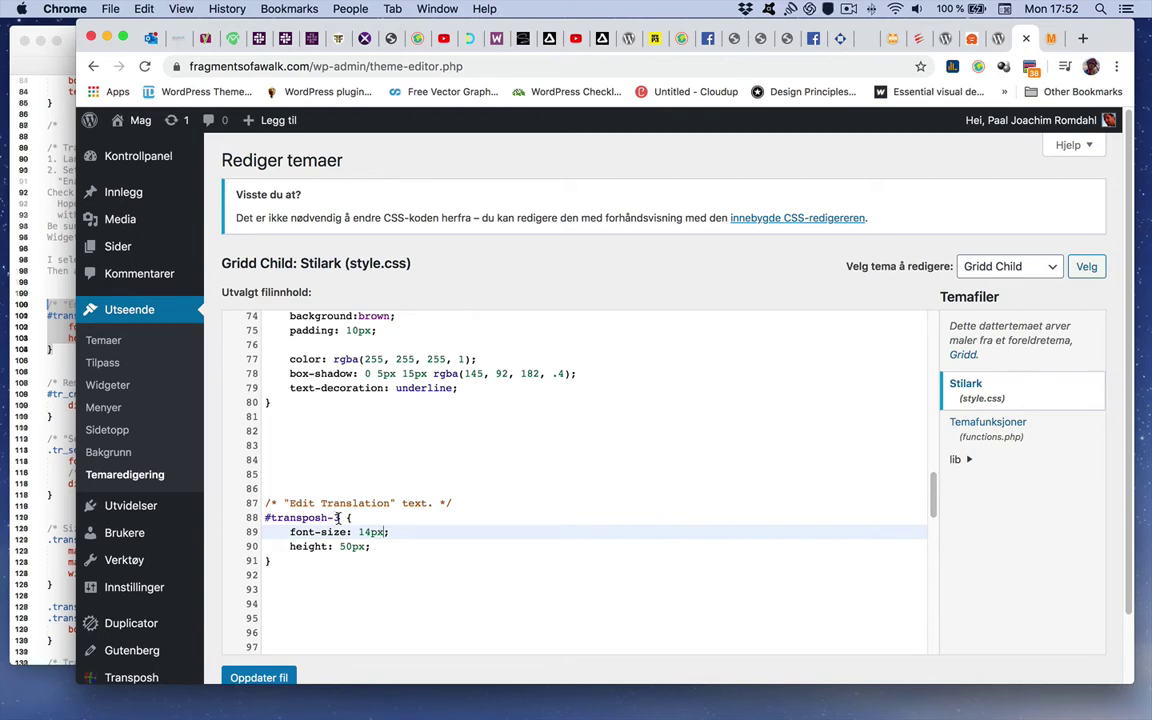
left_click(338, 518)
key("BackSpace")
type("2")
left_click(257, 677)
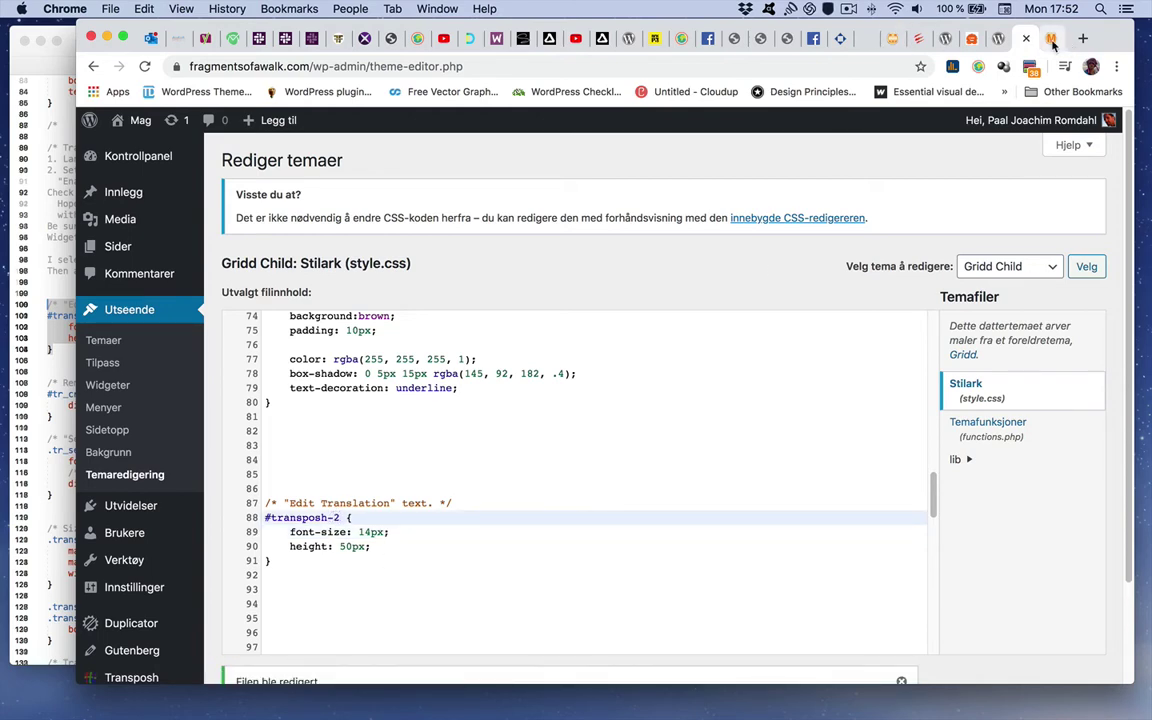
Empty the cache and hard-reload the site, then select the #tr_credit rule in the CSS notes
left_click(1051, 40)
right_click(145, 66)
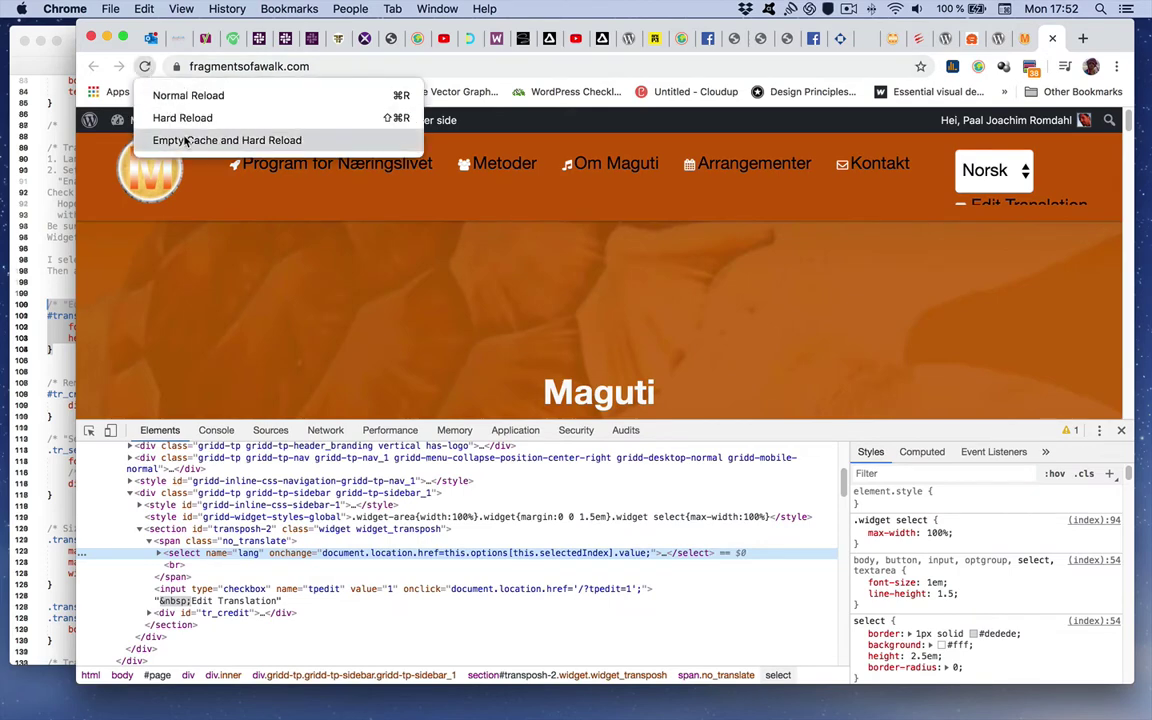
left_click(186, 140)
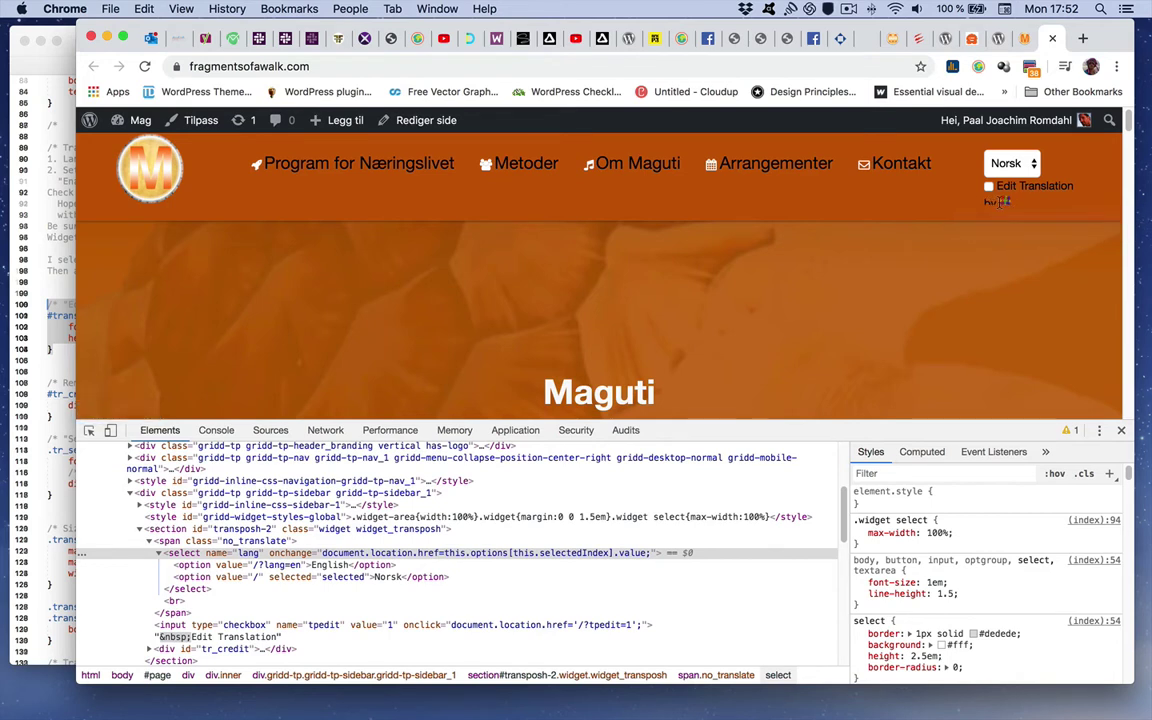
left_click(47, 258)
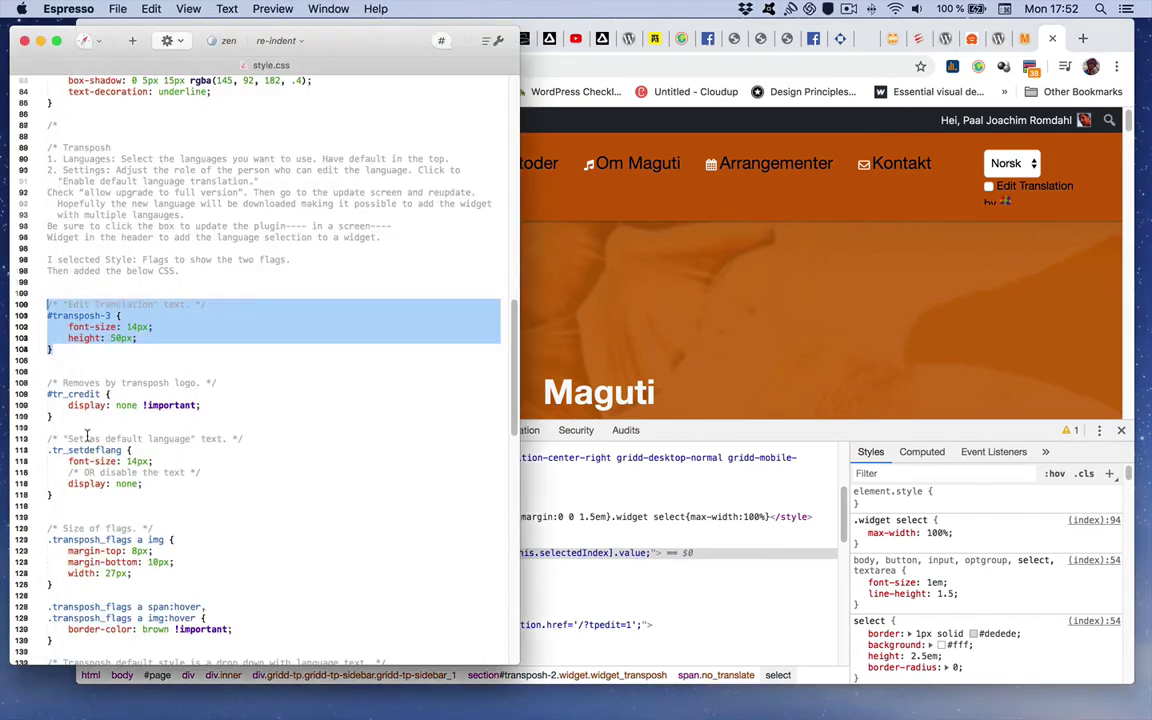
left_click_drag(58, 421, 47, 381)
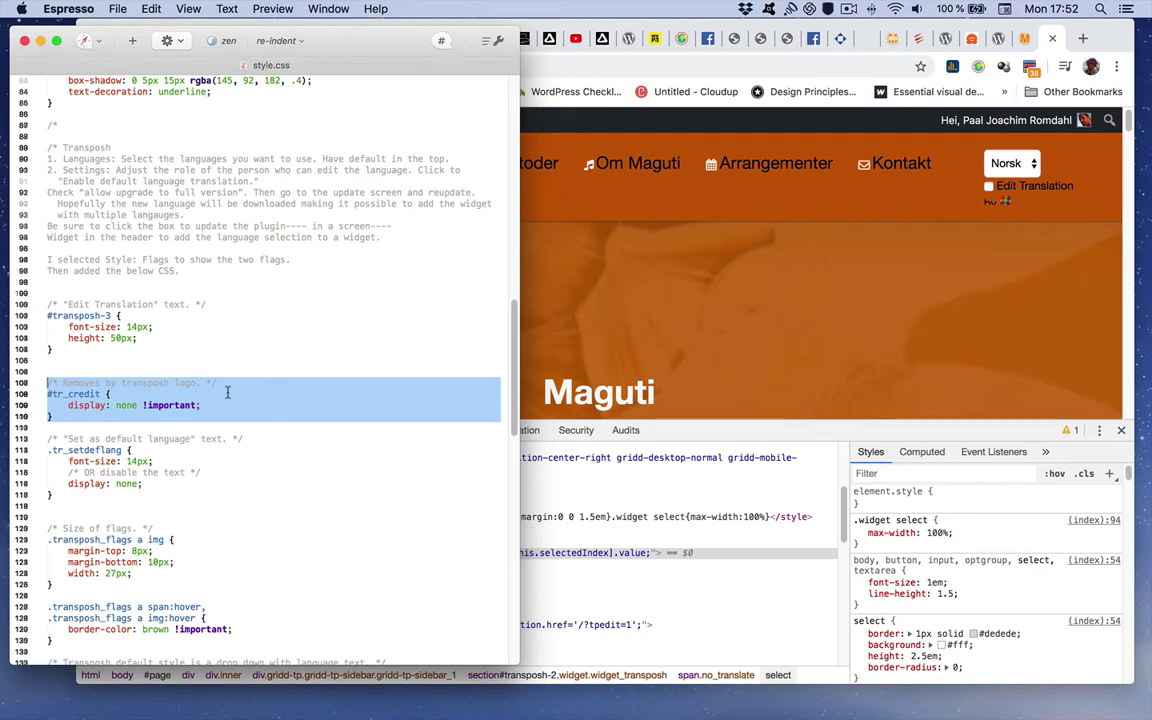
Inspect the credit logo under Edit Translation as div#tr_credit and reselect its hiding rule in the notes
left_click(959, 321)
right_click(1007, 205)
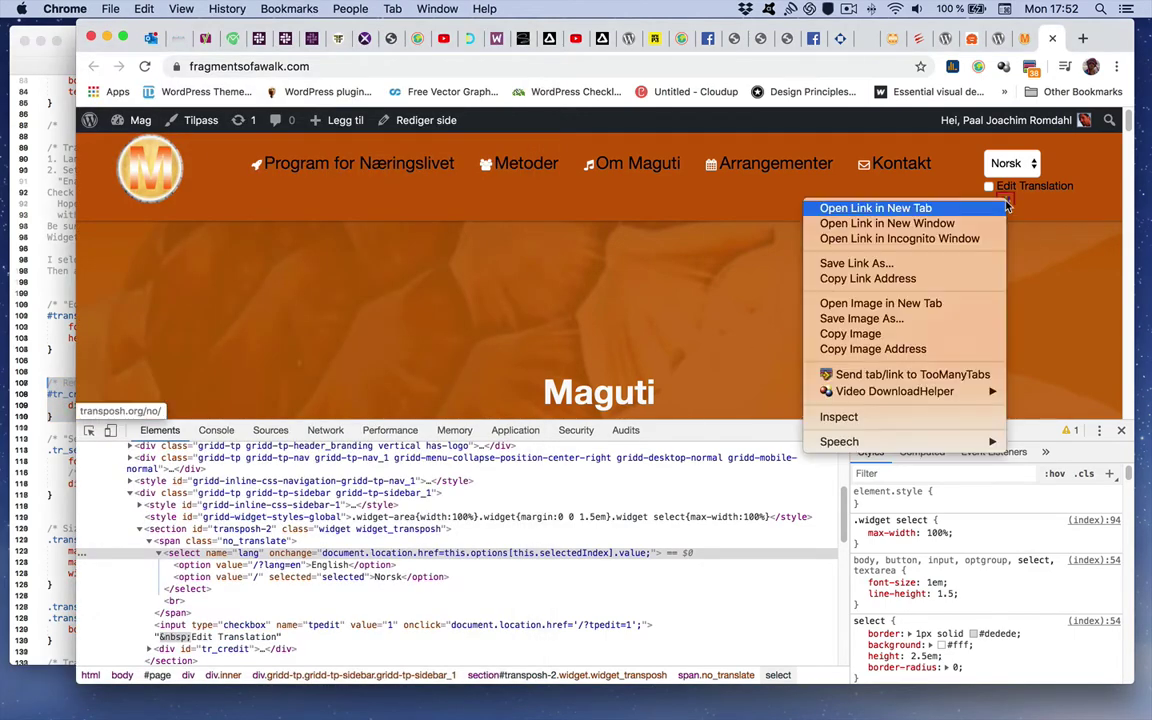
left_click(910, 417)
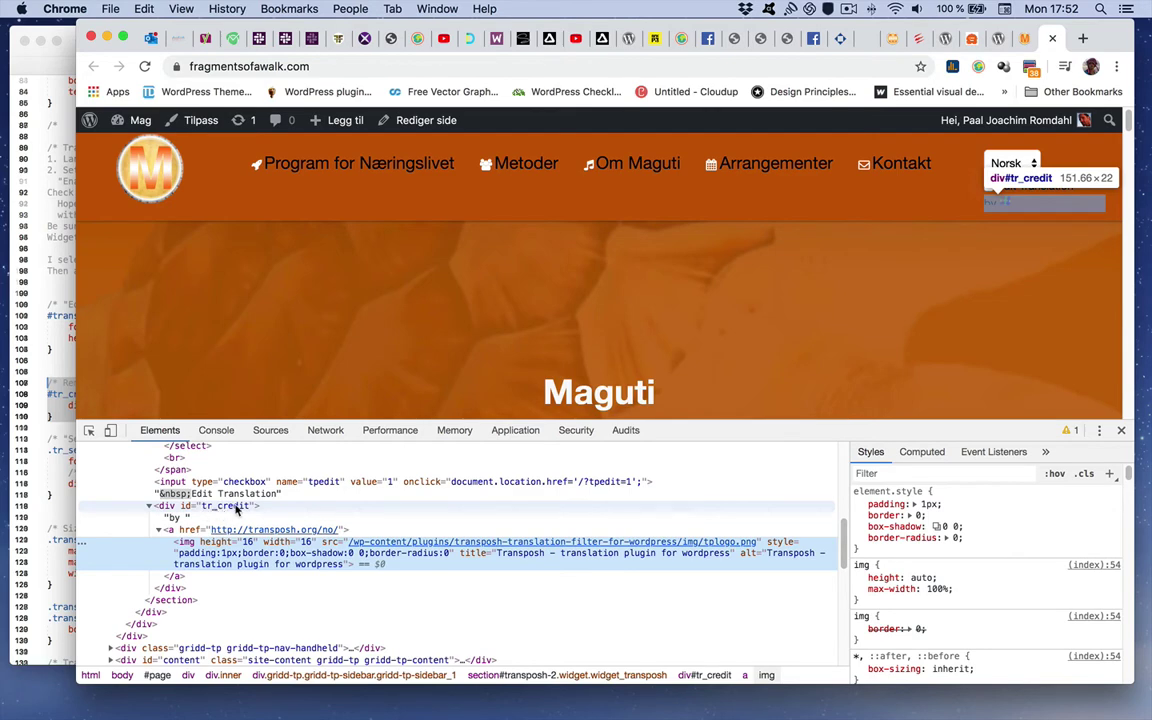
left_click(55, 420)
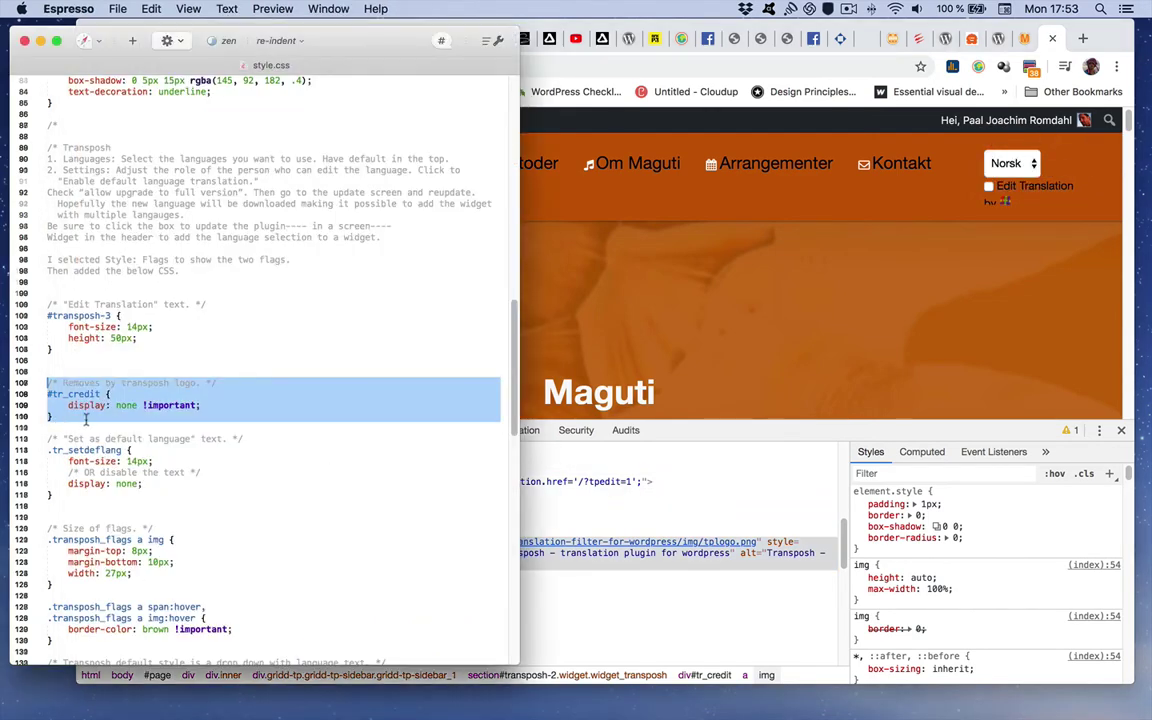
left_click(56, 376)
left_click_drag(52, 416, 45, 382)
key("super+c")
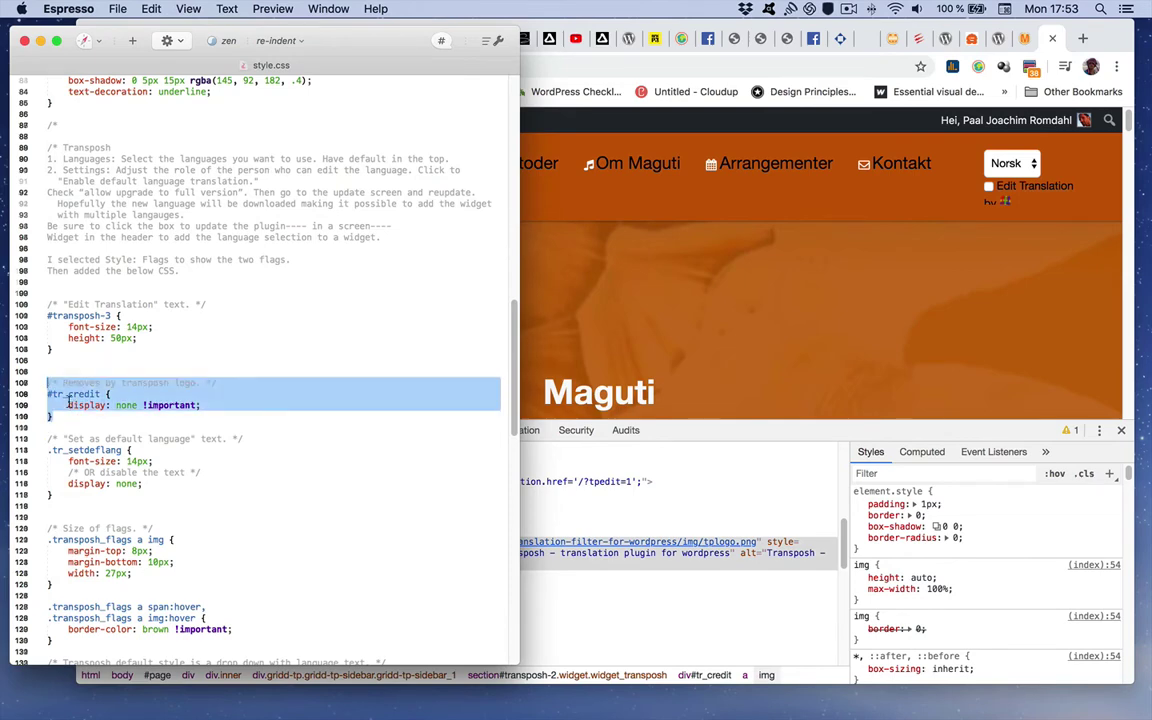
left_click(1047, 315)
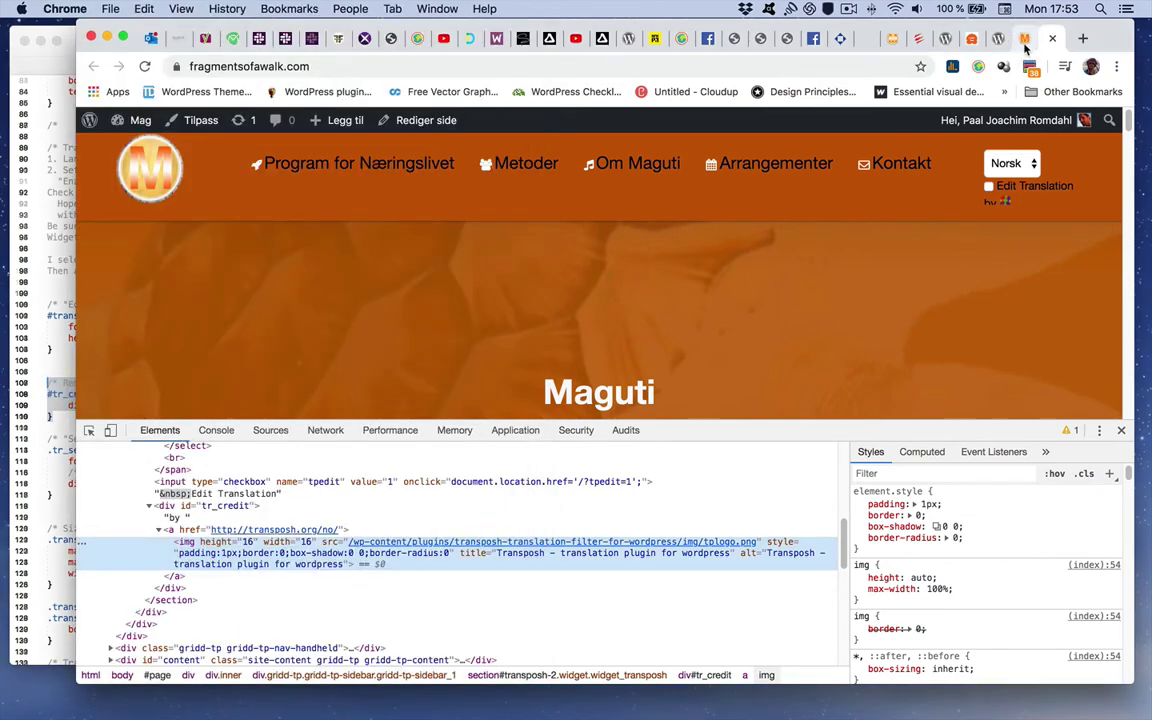
left_click(924, 40)
Paste the #tr_credit display: none !important rule at line 93 and save style.css
left_click(281, 590)
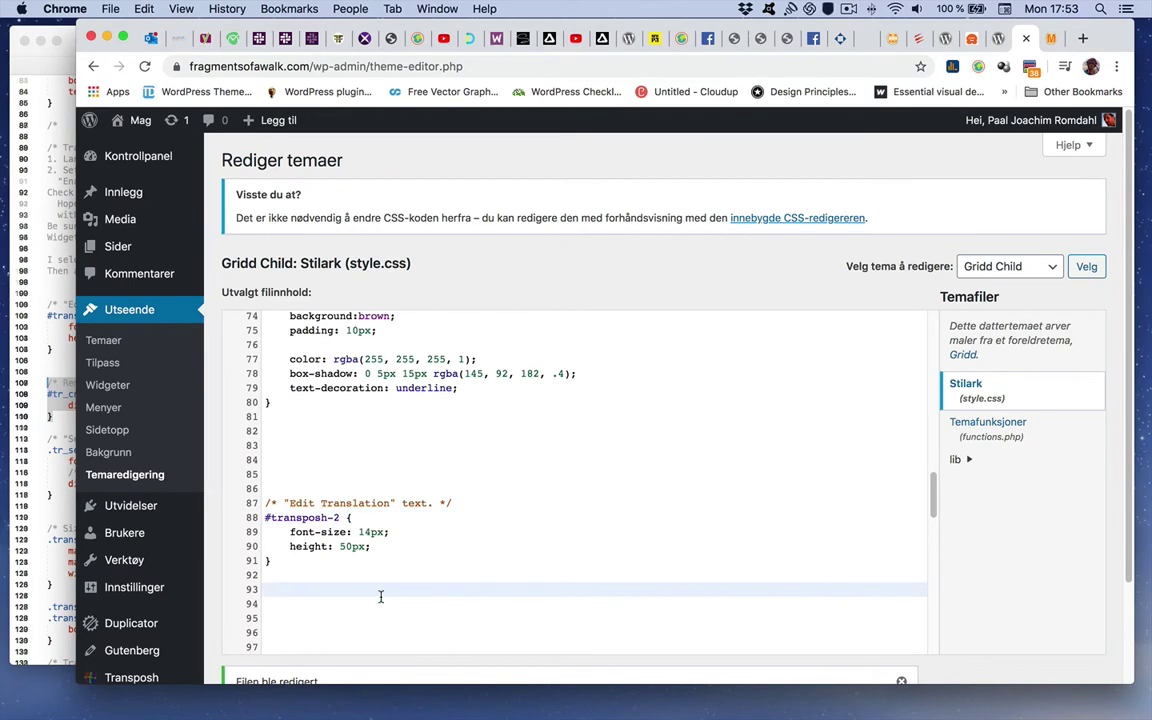
key("super+v")
scroll(1018, 607, "down", 3)
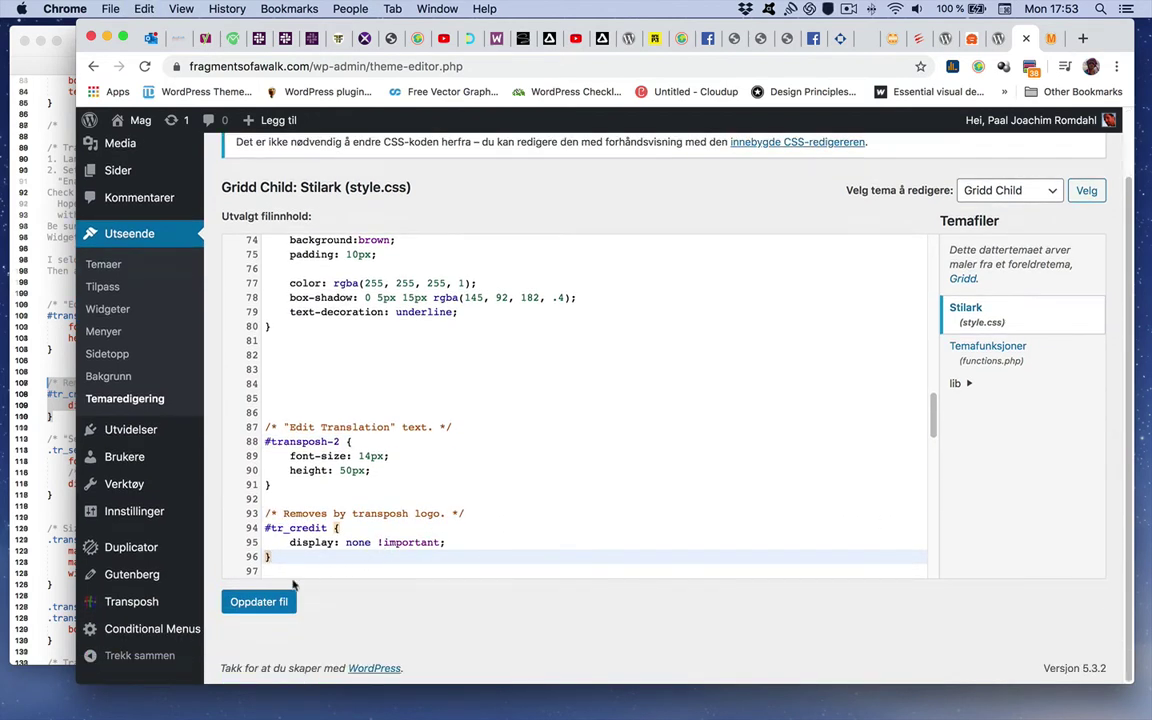
left_click(262, 602)
Reload the live site using Empty Cache and Hard Reload to confirm the logo is gone
left_click(1051, 44)
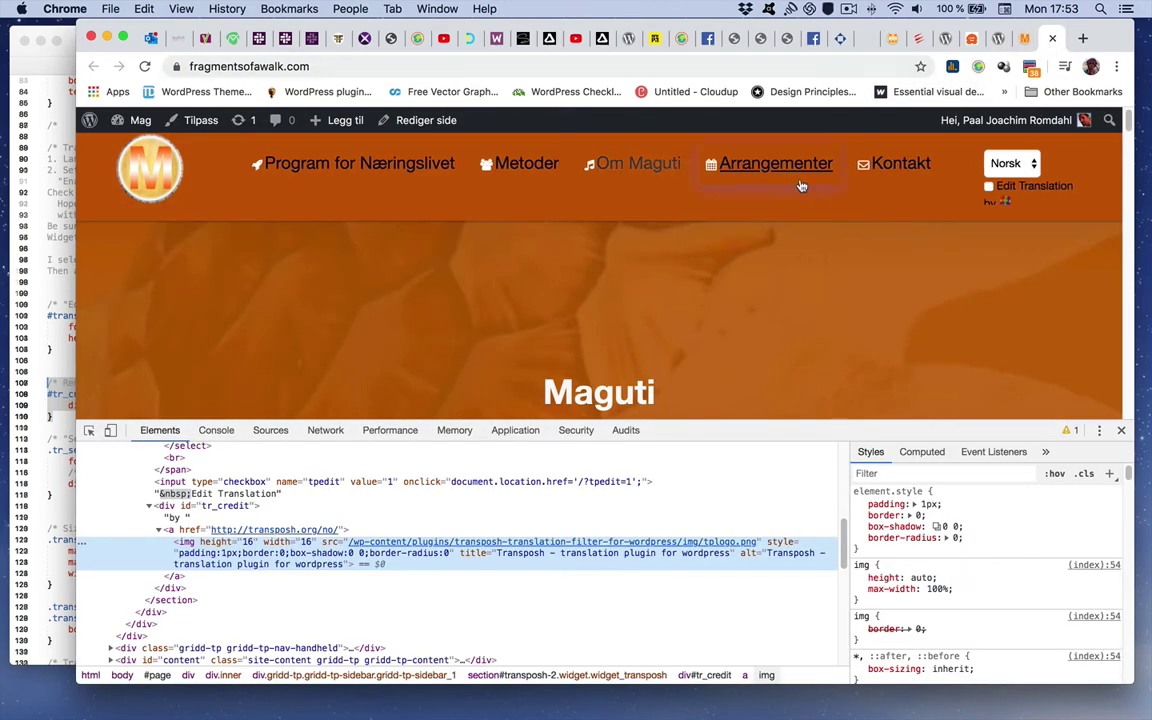
left_click(145, 67)
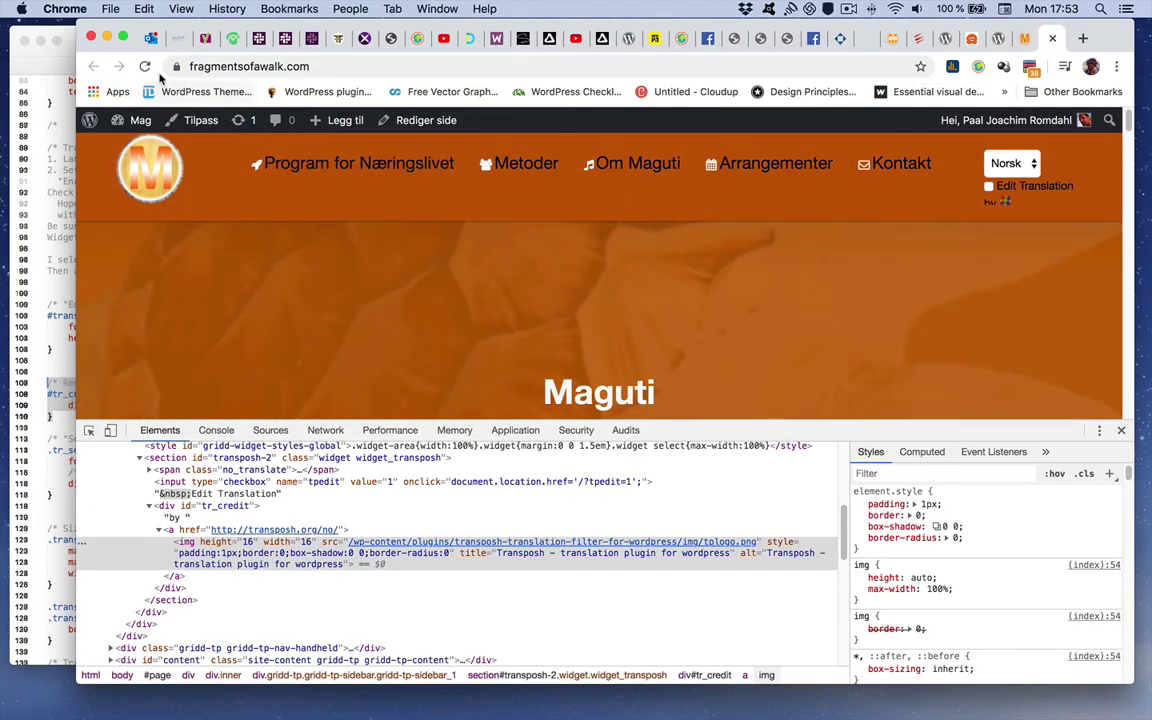
right_click(145, 68)
right_click(145, 66)
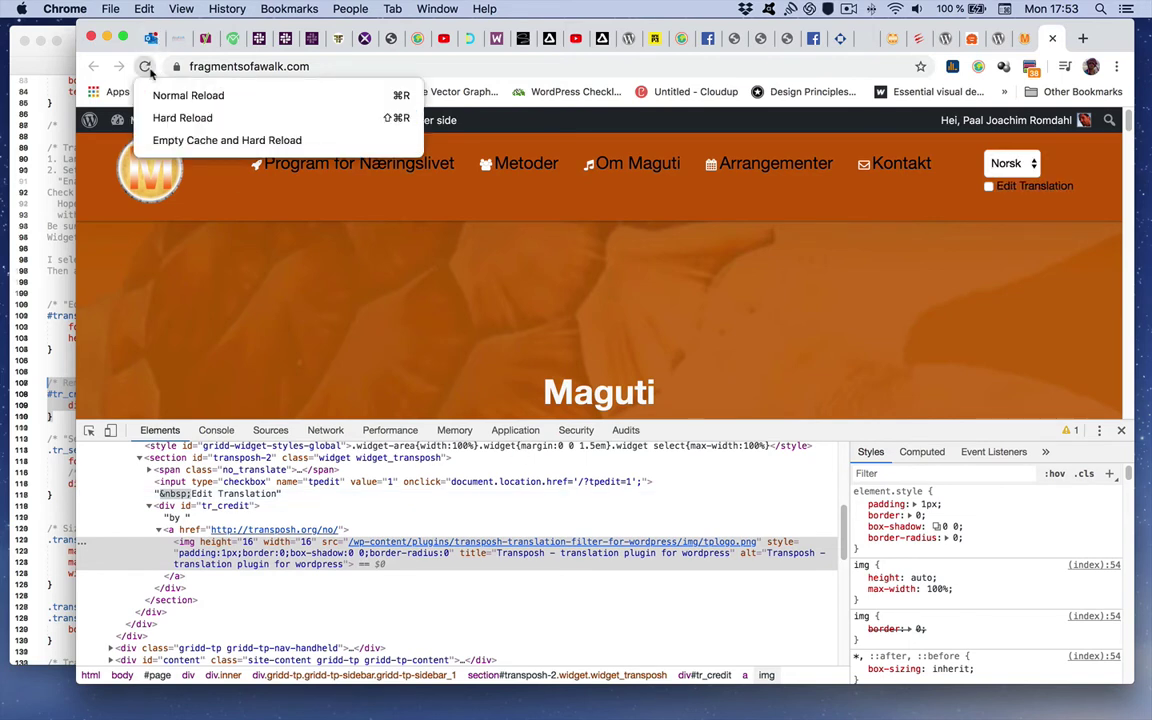
left_click(178, 141)
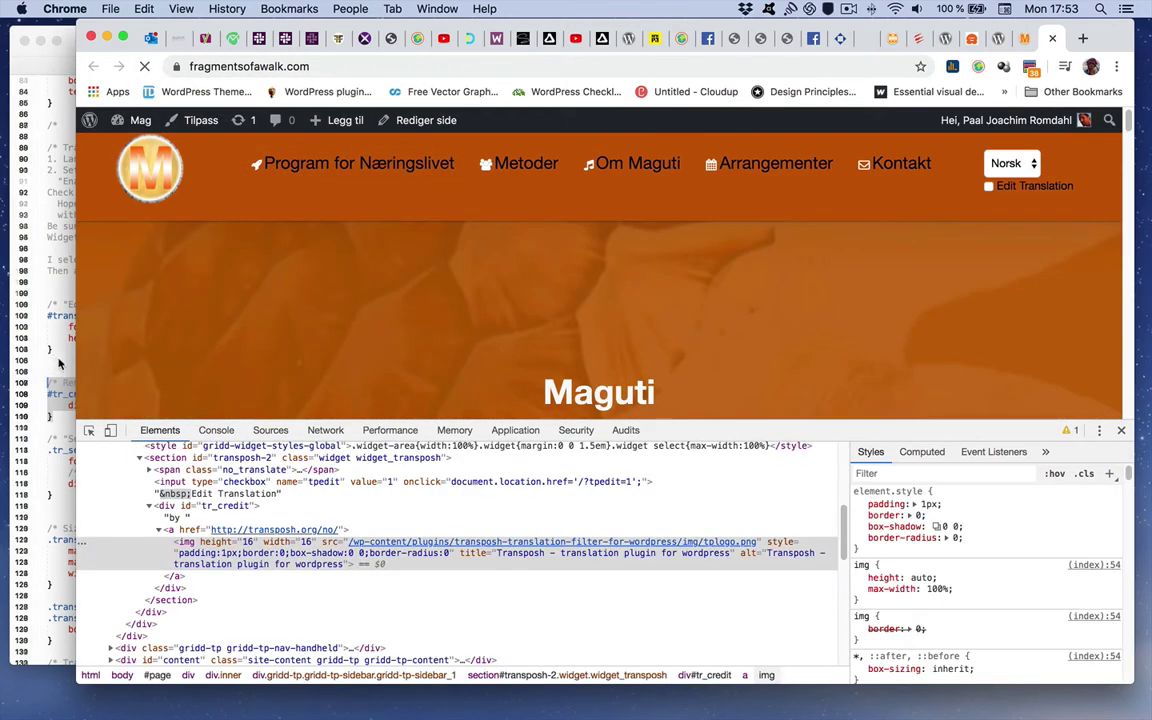
Scroll down the Espresso notes and select the /* Select box */ rule for reuse
left_click(50, 328)
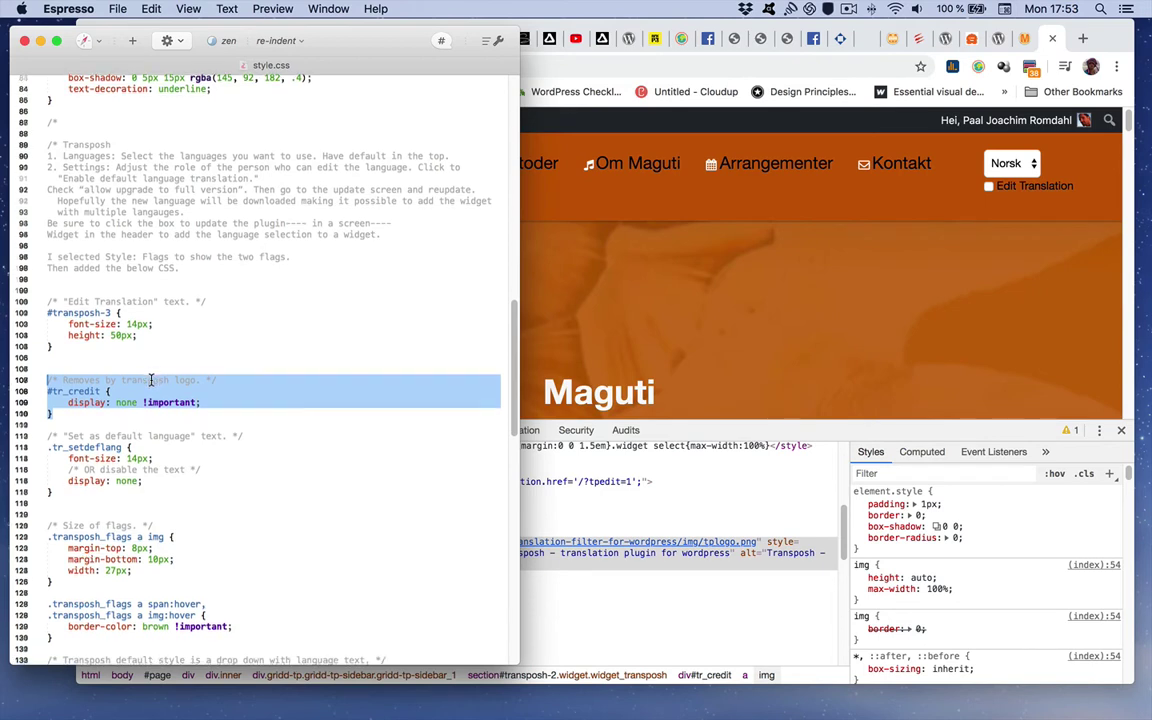
scroll(151, 378, "down", 2)
scroll(151, 379, "down", 1)
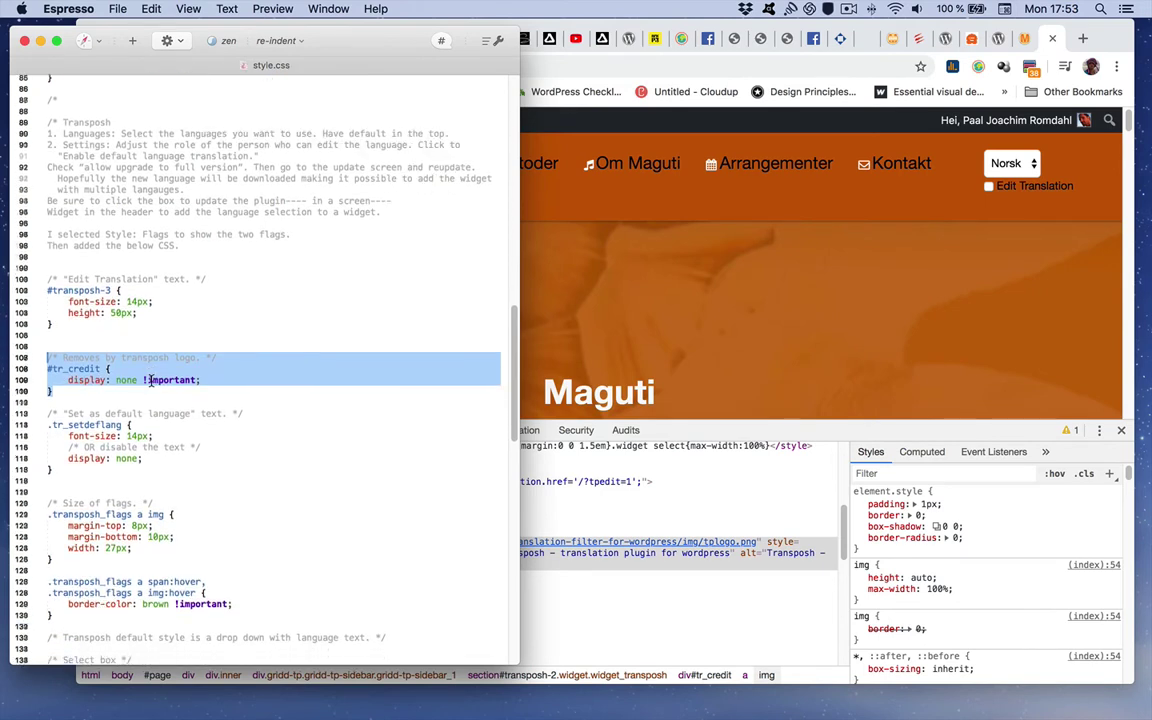
scroll(150, 380, "down", 1)
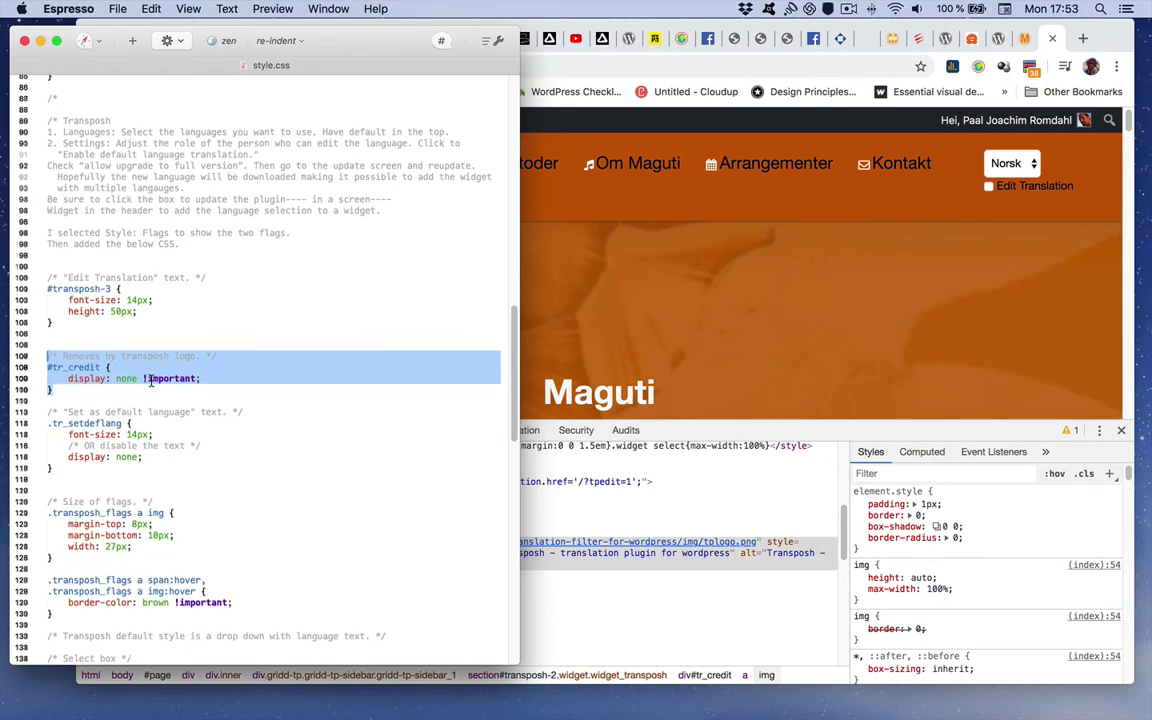
scroll(151, 378, "down", 10)
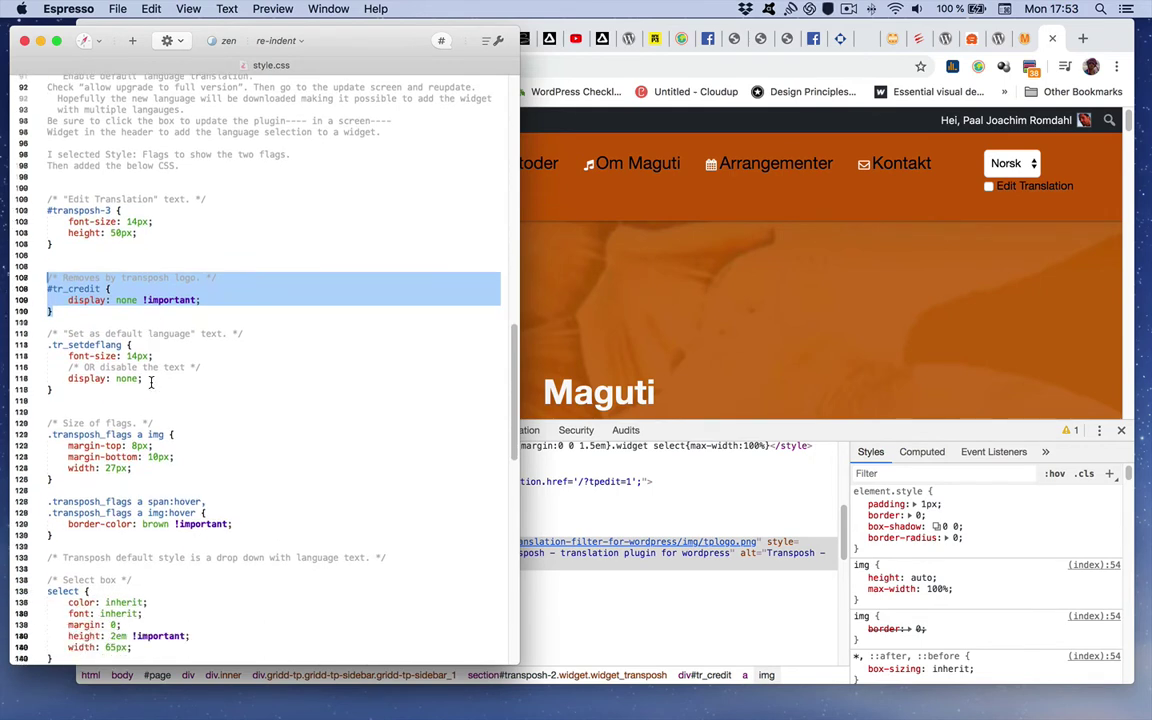
scroll(151, 383, "down", 3)
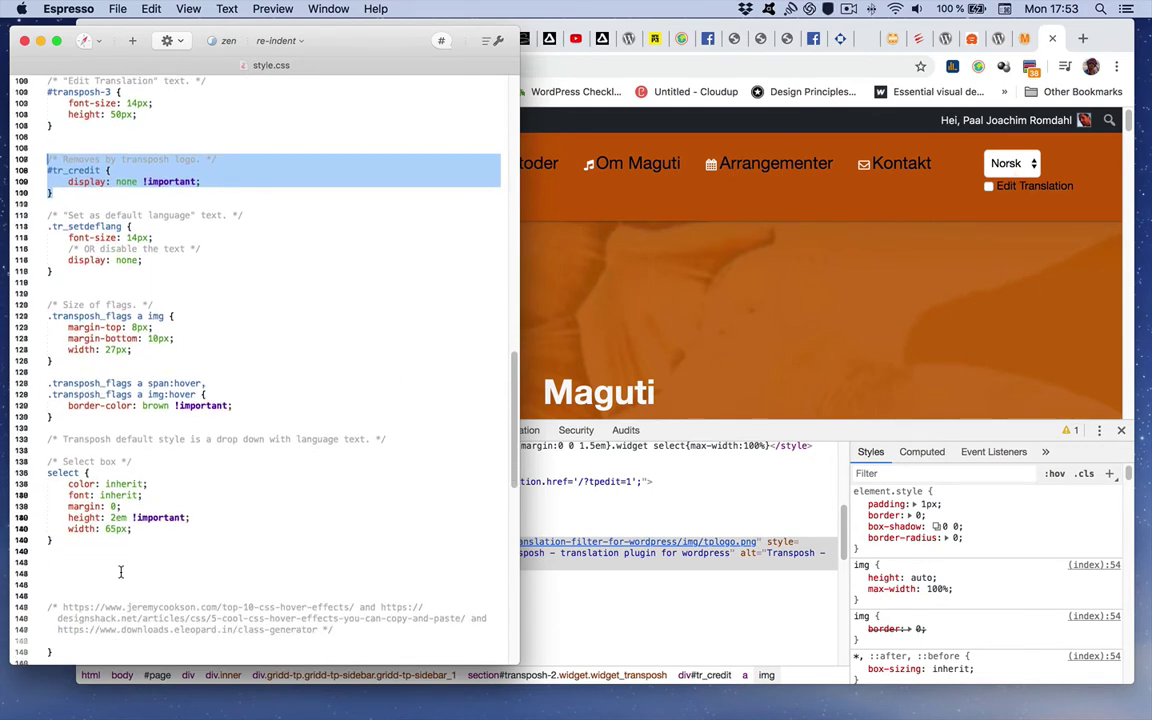
left_click_drag(58, 539, 38, 459)
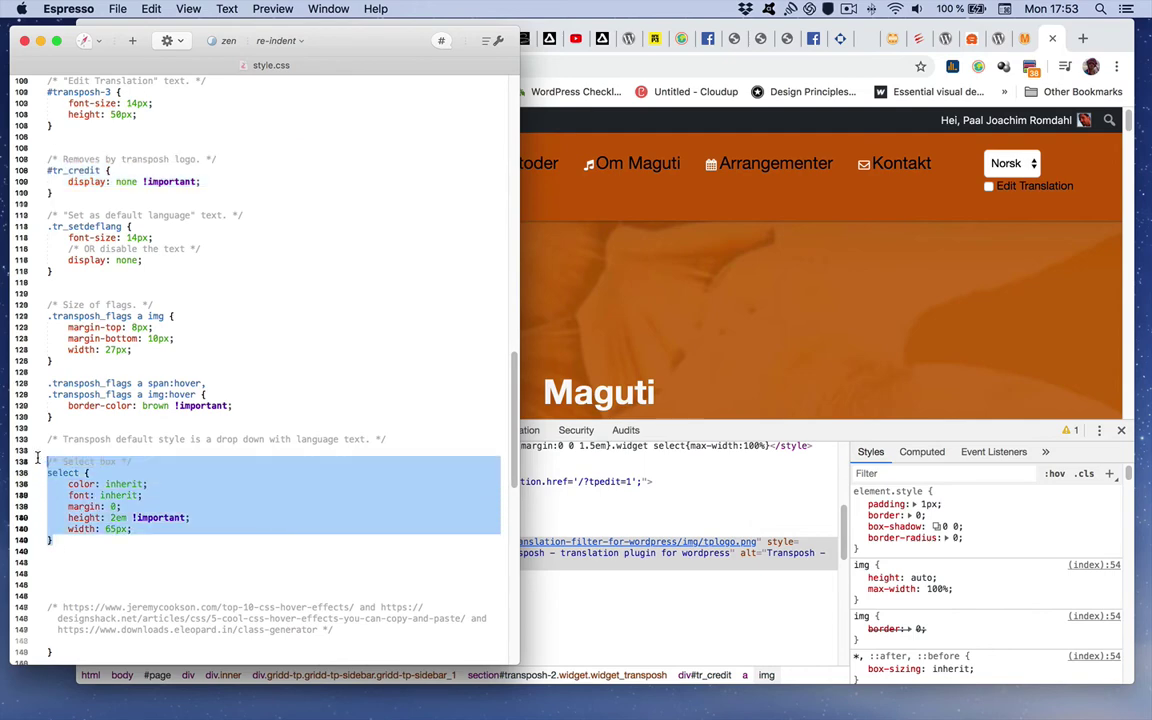
left_click(789, 263)
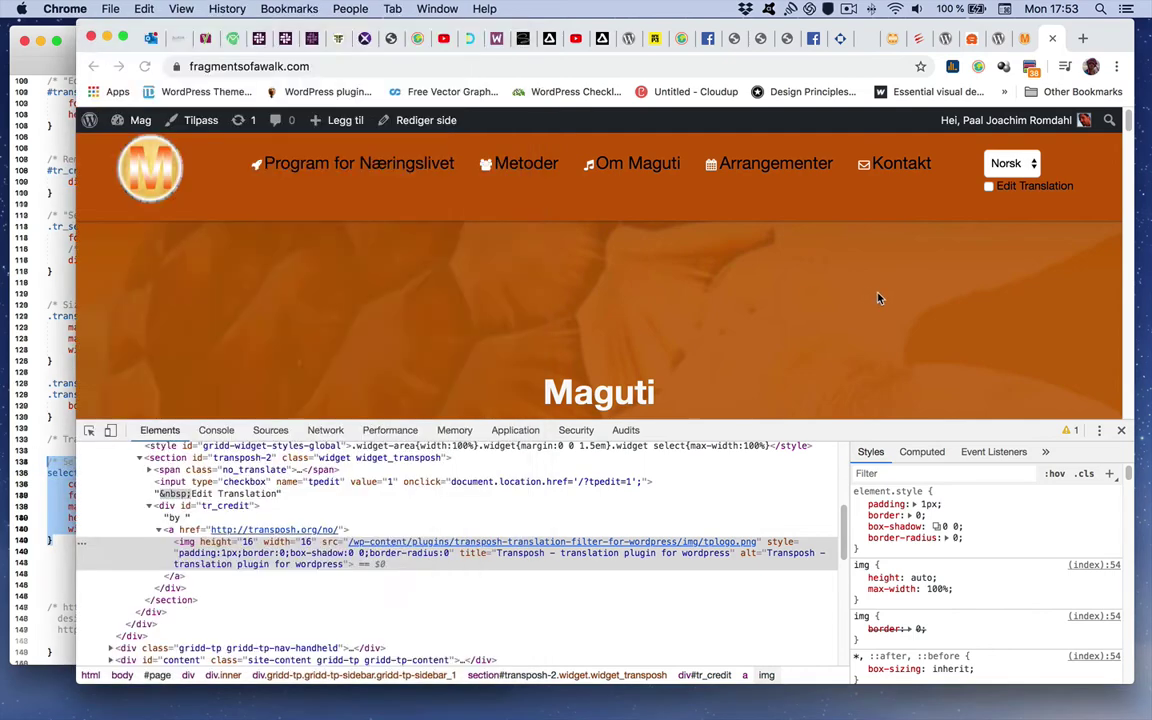
Paste the Select box rule (65px width, 2em !important height) after #tr_credit at line 98 and save
left_click(998, 38)
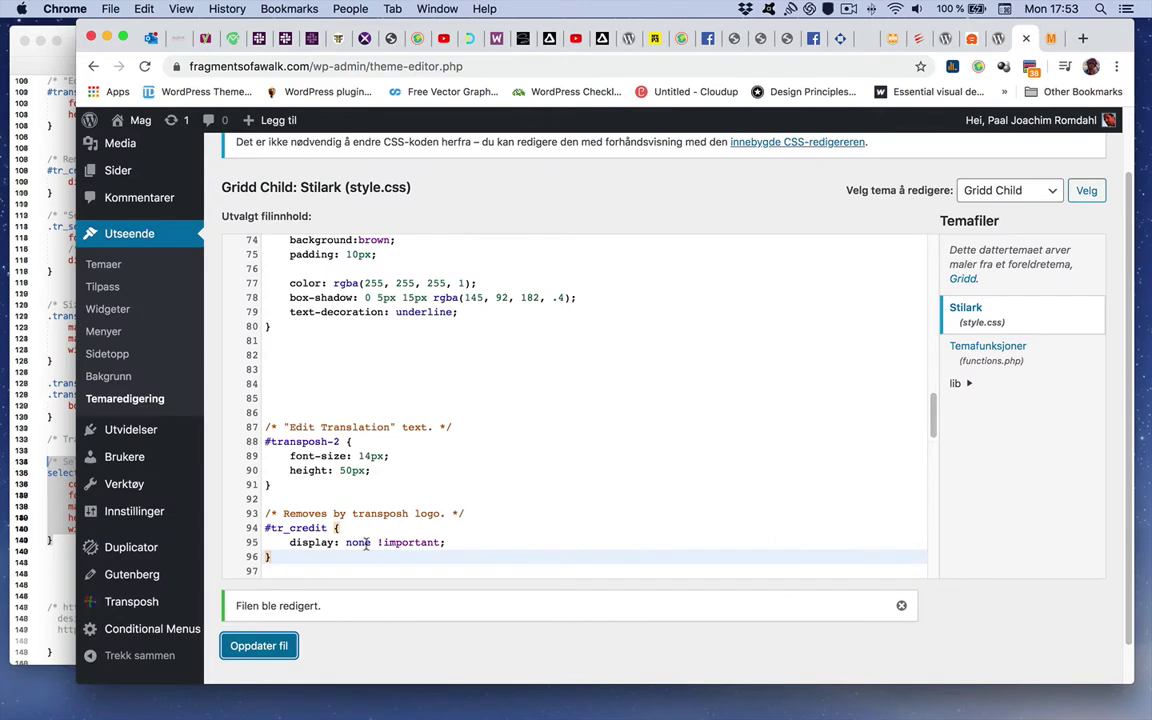
scroll(362, 543, "down", 5)
left_click(297, 378)
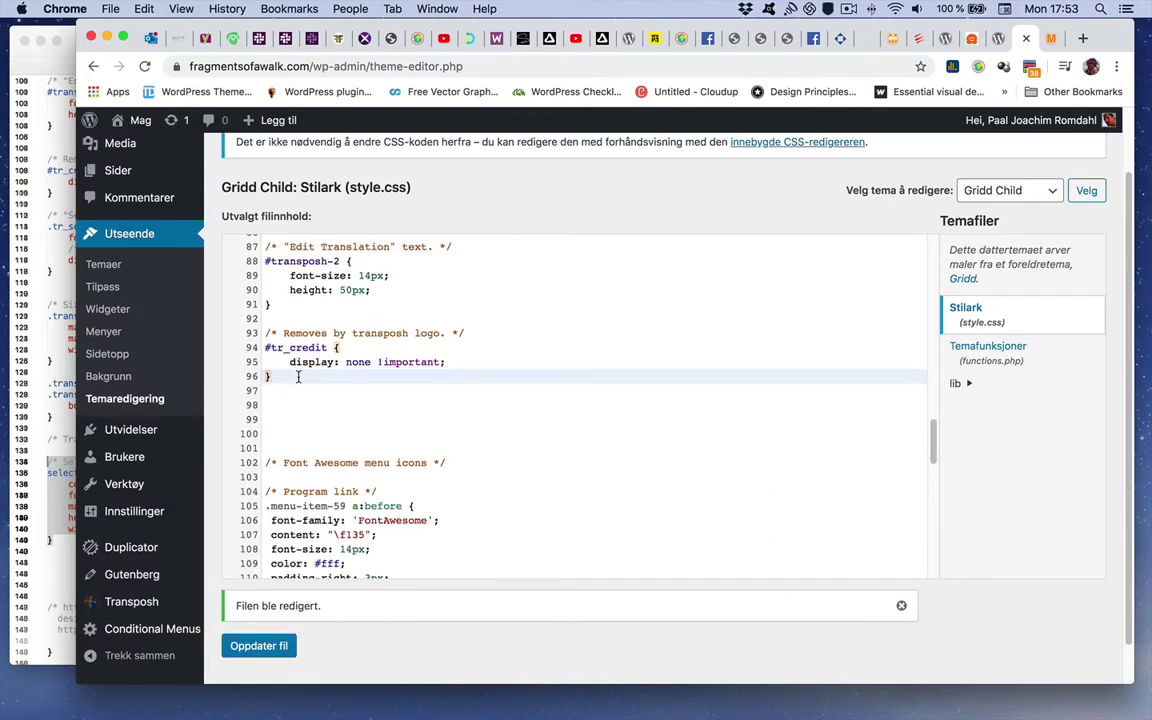
key("Return")
key("Return")
type("/* Select box */ select {     color: inherit;     font: inherit;     margin: 0;     height: 2em !important;     width: 65px; }")
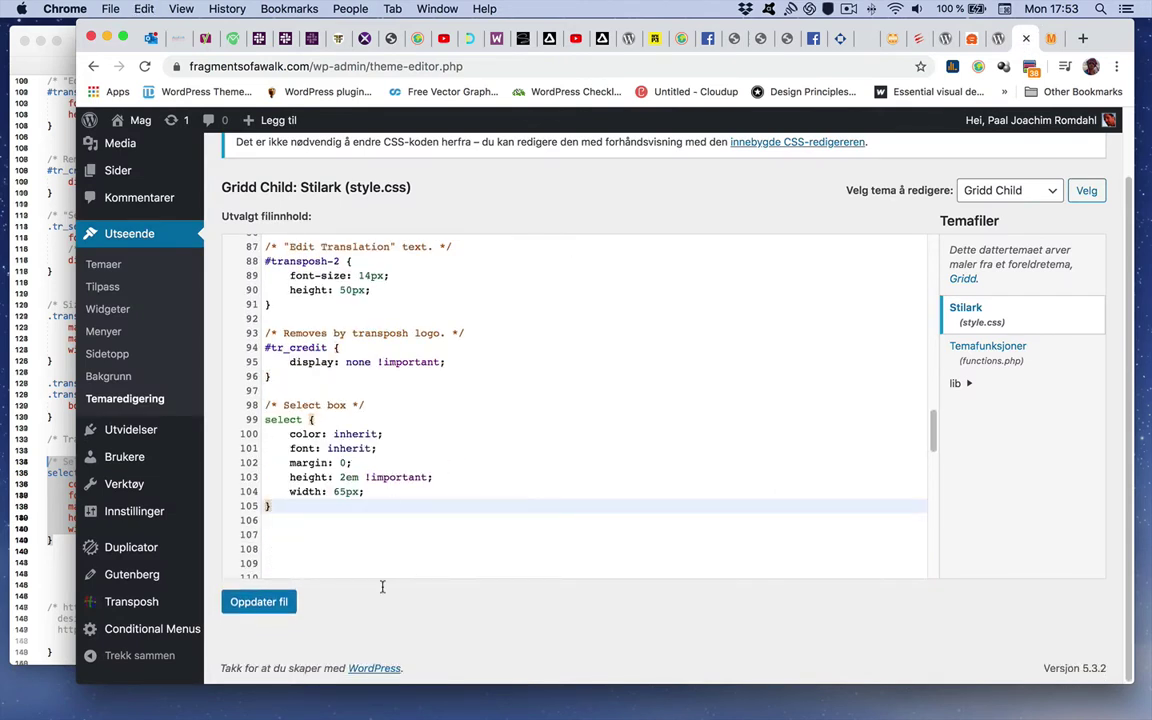
left_click(275, 605)
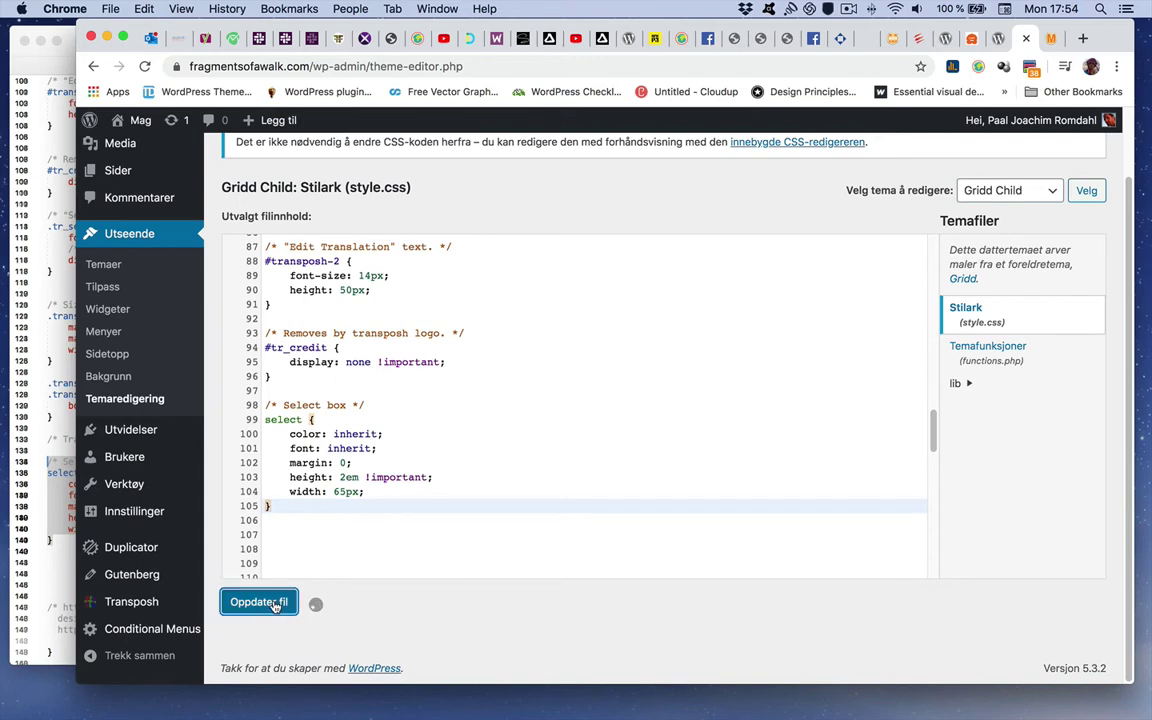
left_click(1050, 38)
Inspect the Norsk select and toggle its height: 2.5em style off and on twice, leaving it on
right_click(1004, 163)
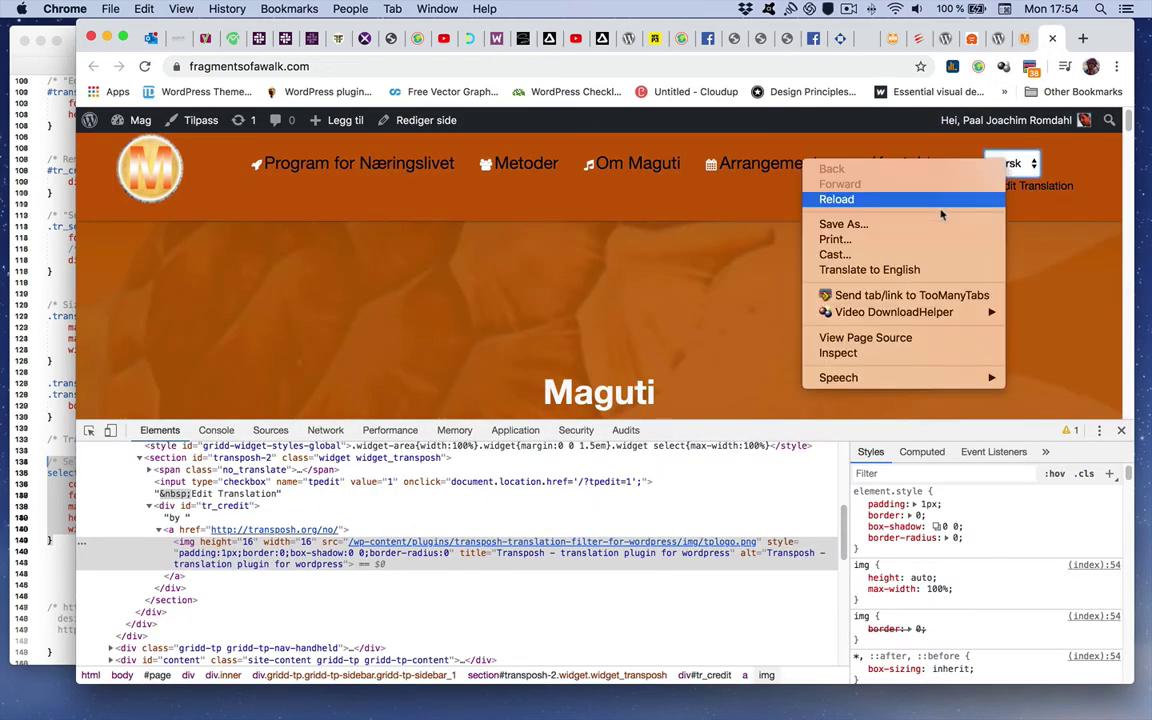
left_click(900, 353)
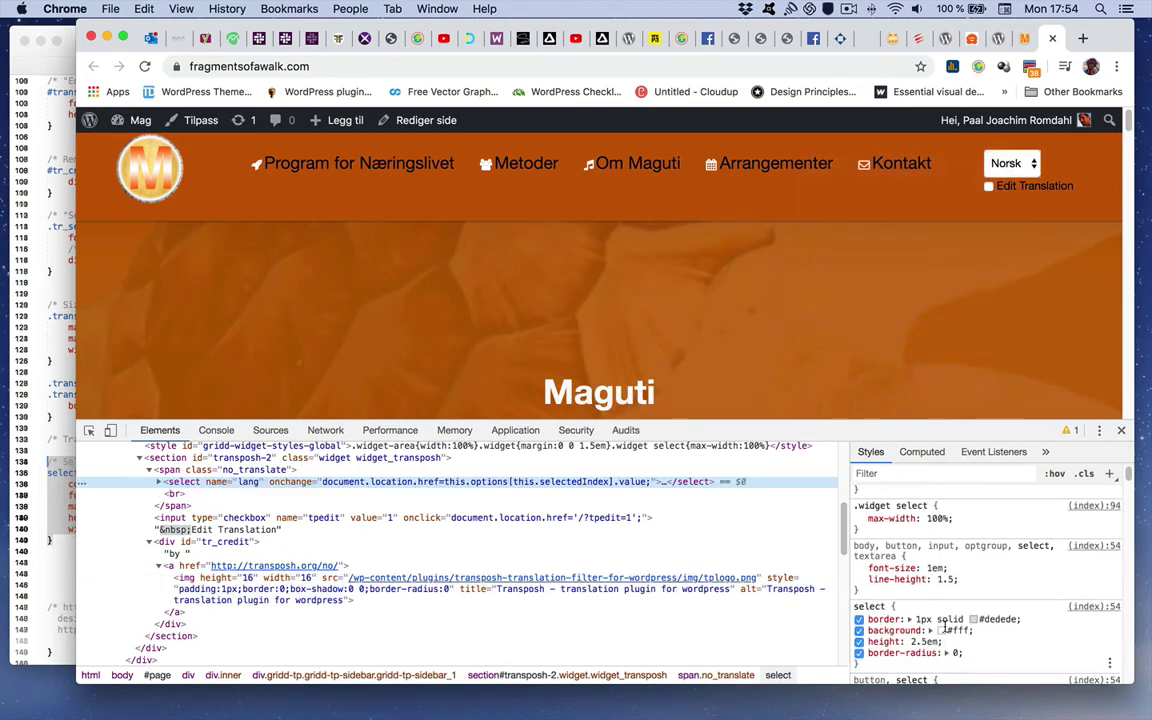
left_click(859, 642)
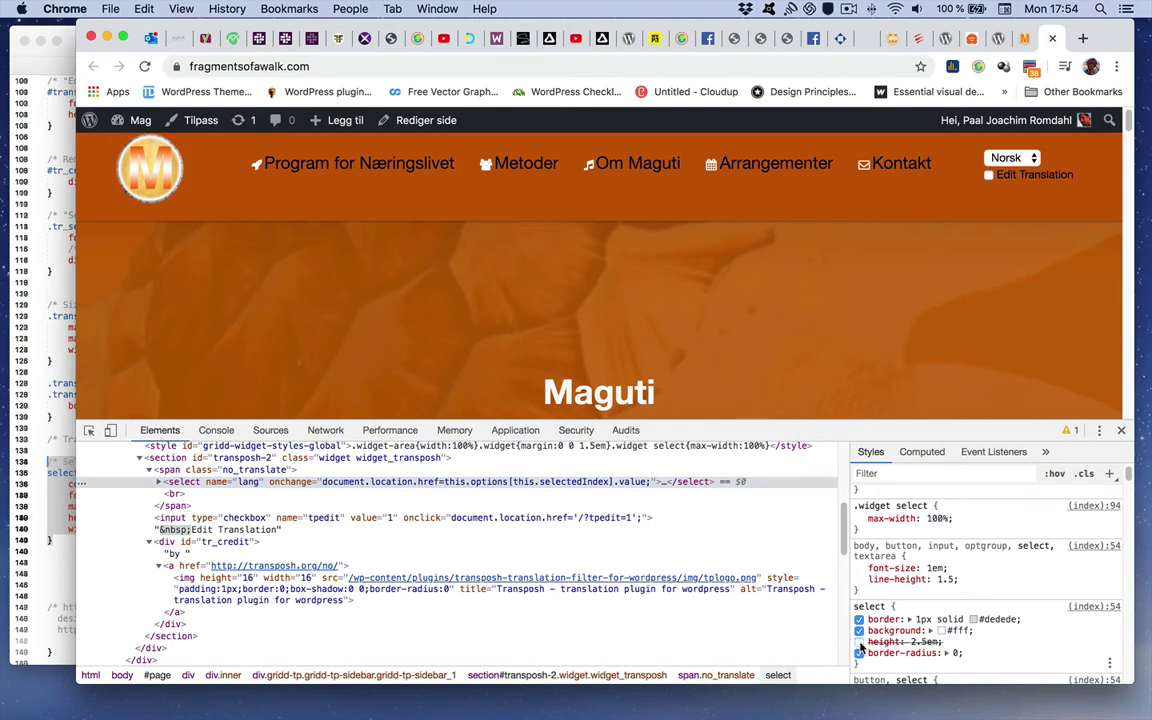
left_click(859, 642)
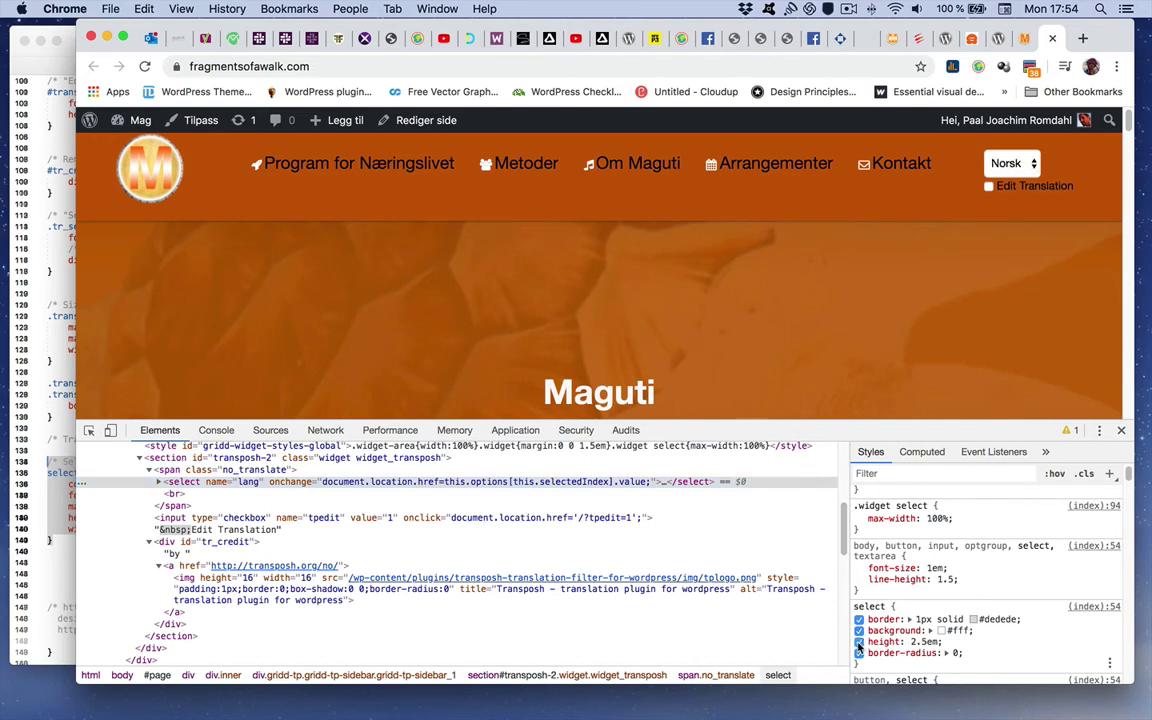
left_click(859, 642)
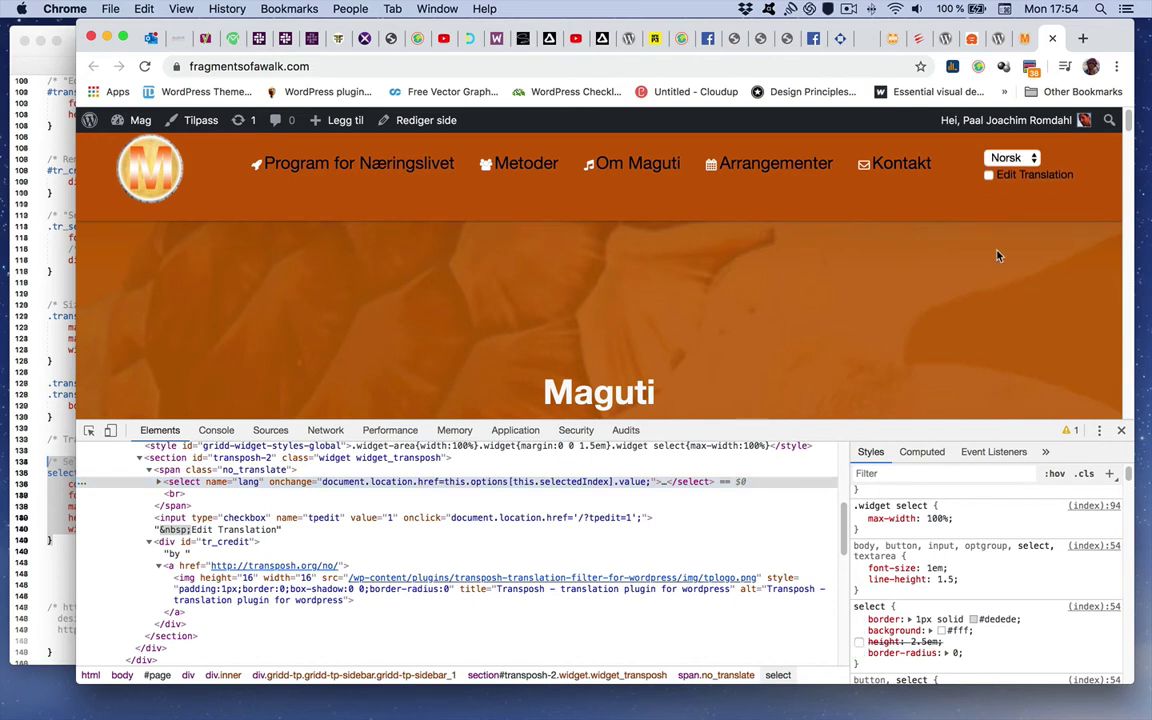
left_click(859, 642)
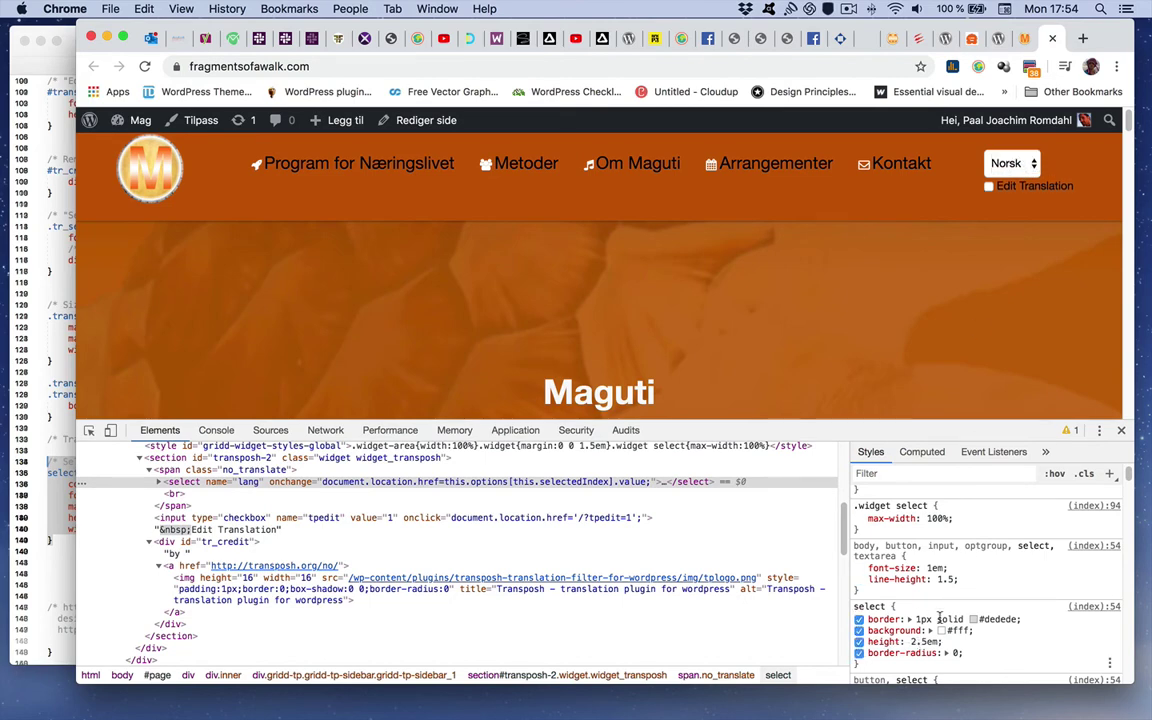
left_click(1024, 38)
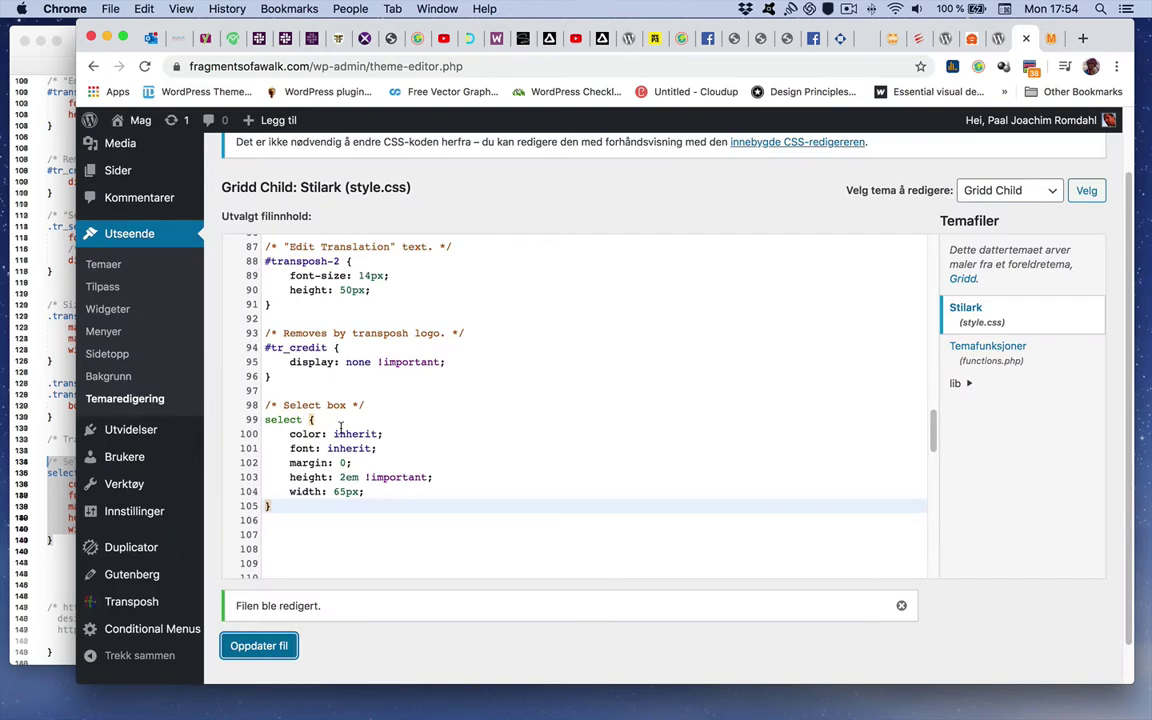
Empty the cache and hard-reload the live Maguti site
key("ctrl+Tab")
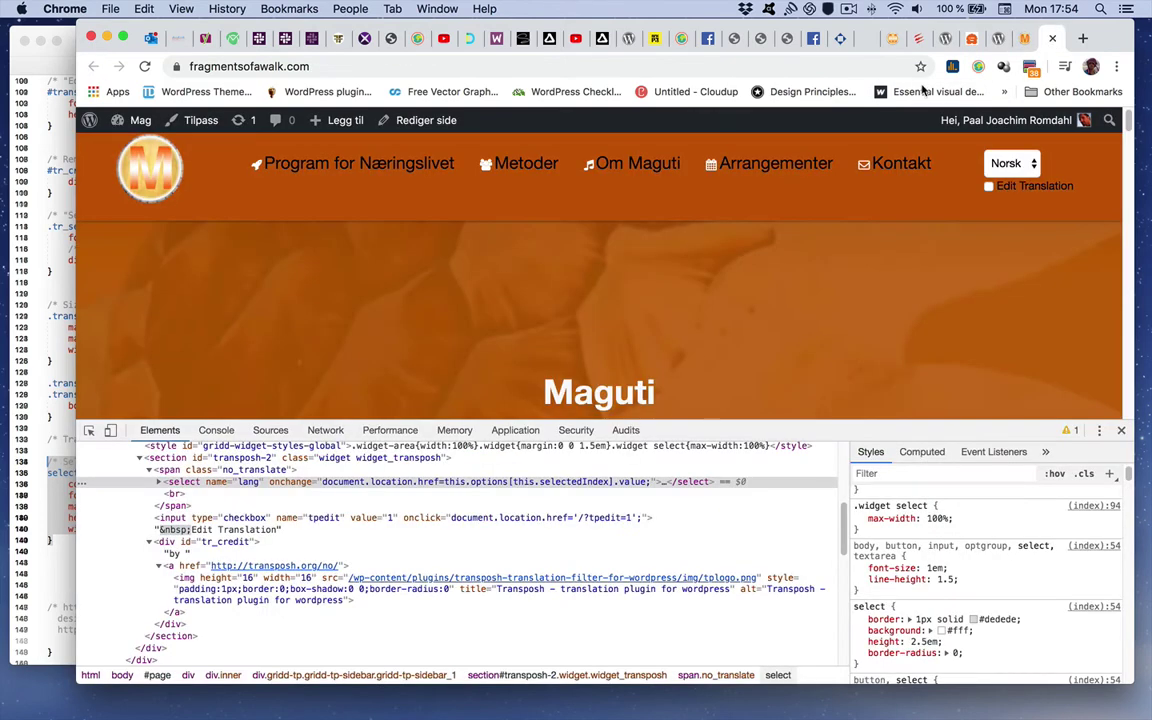
right_click(145, 66)
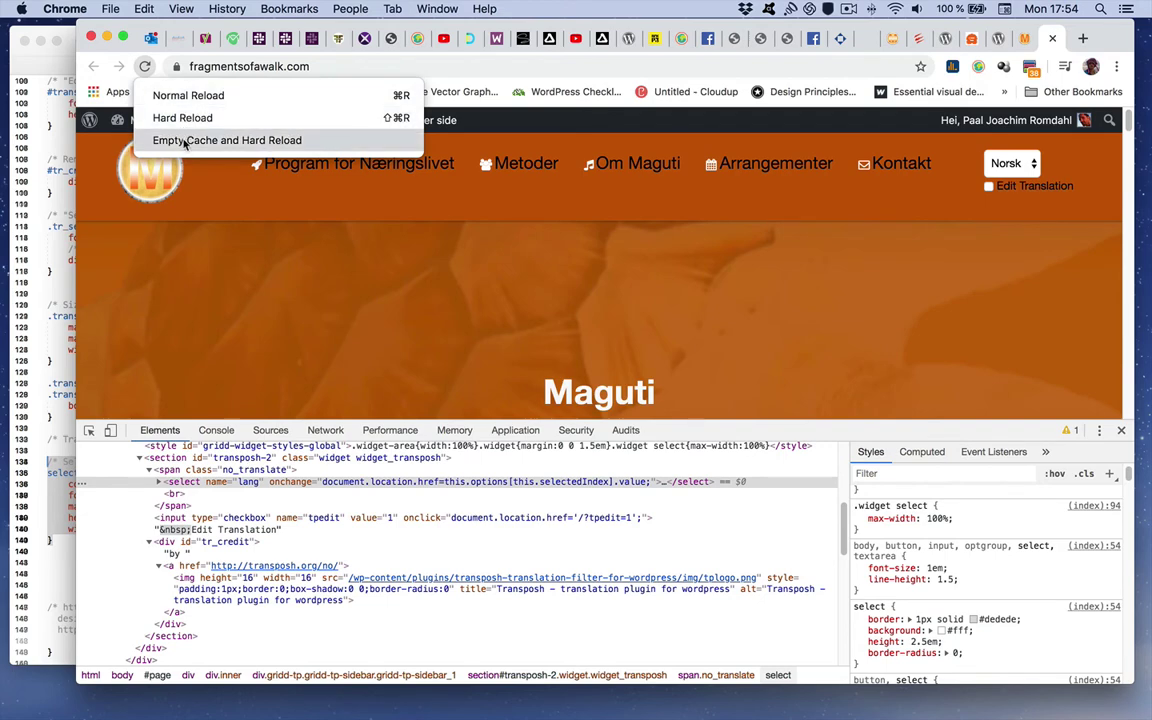
left_click(165, 140)
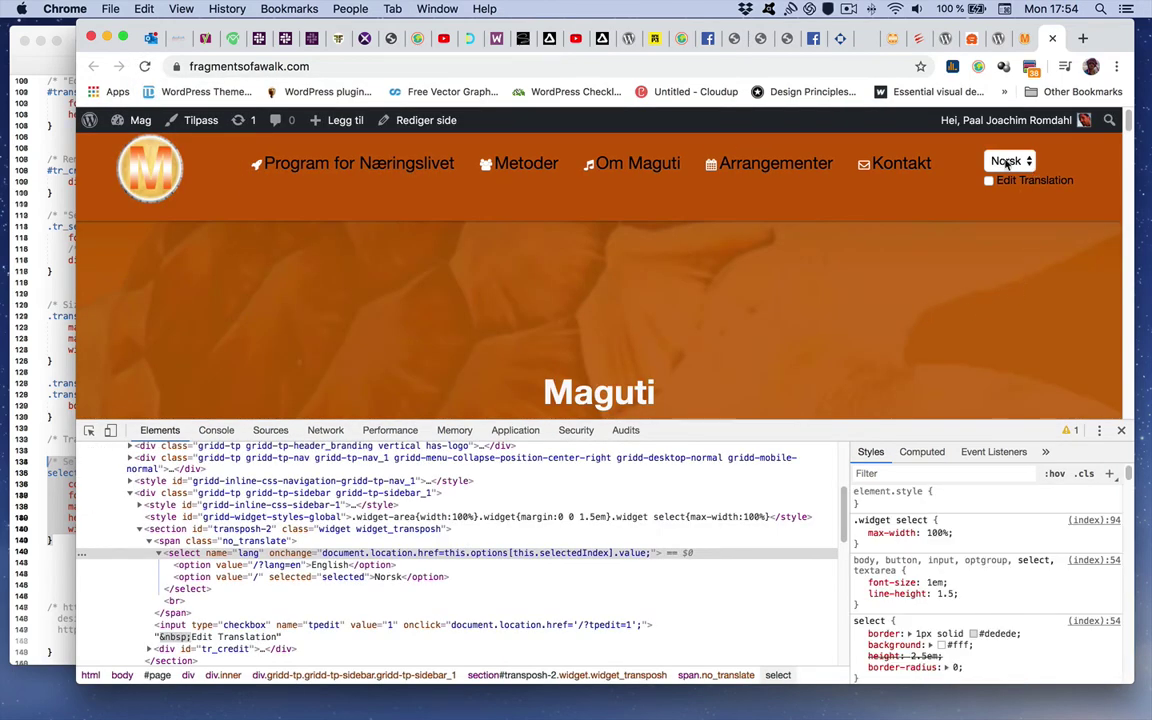
Switch the site language to English, back to Norsk, then to English again
left_click(1028, 161)
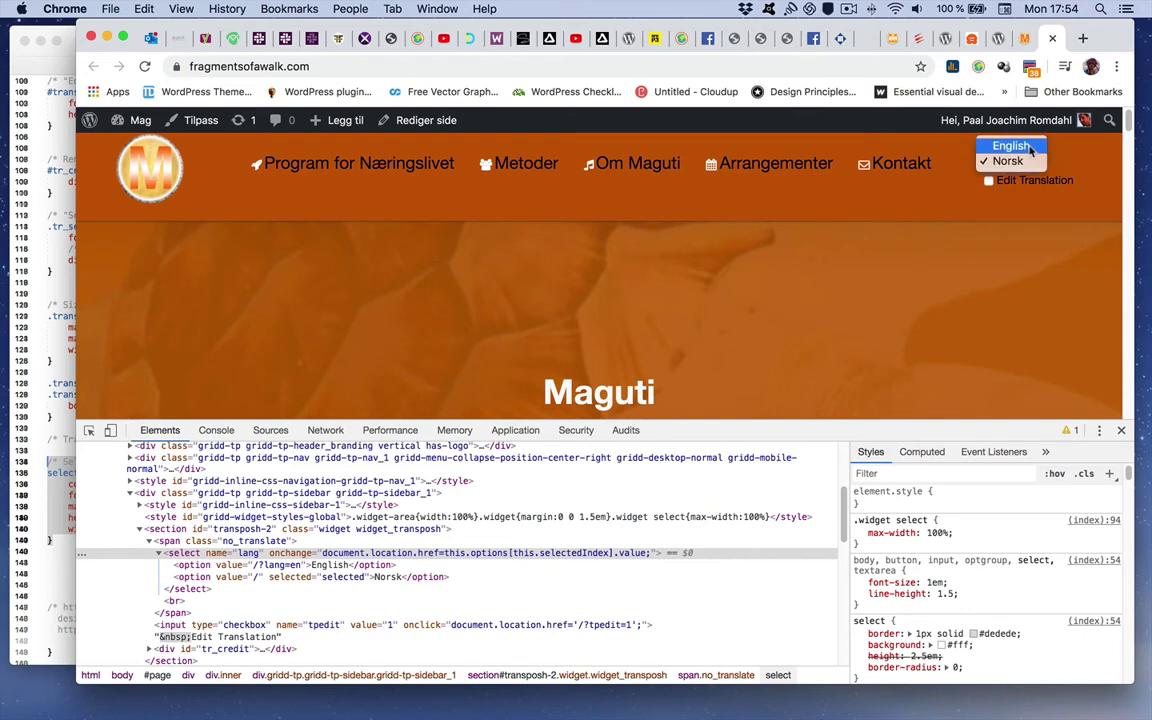
left_click(1011, 146)
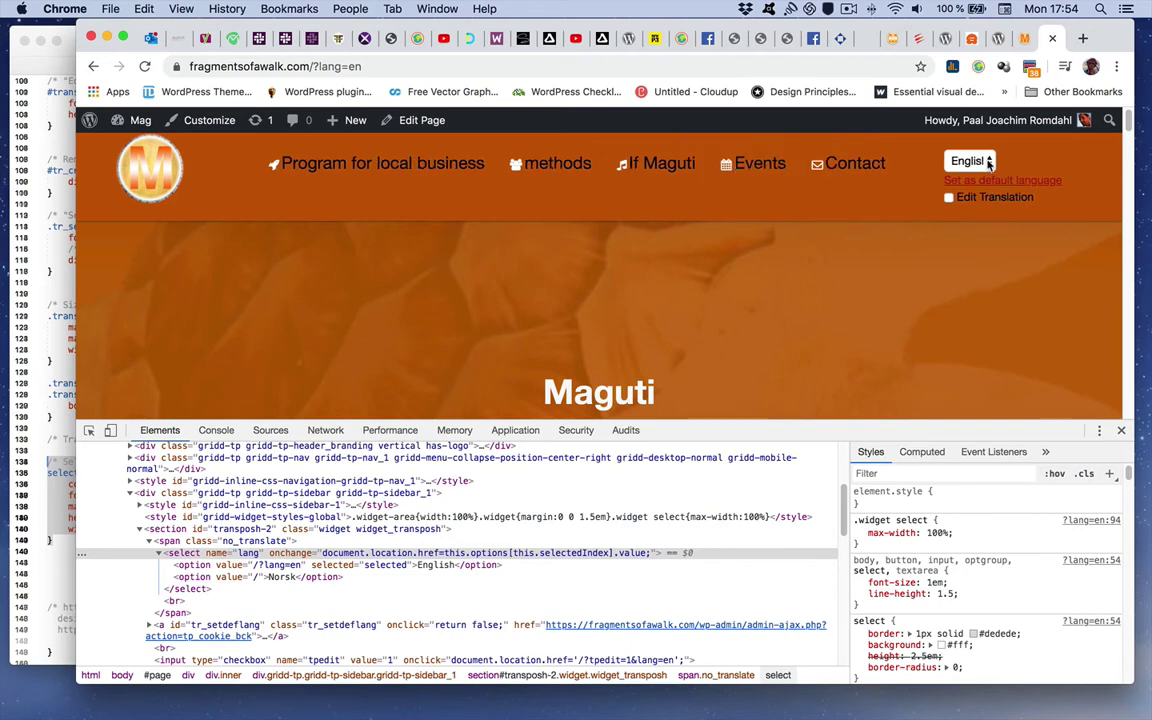
left_click(968, 161)
key("Return")
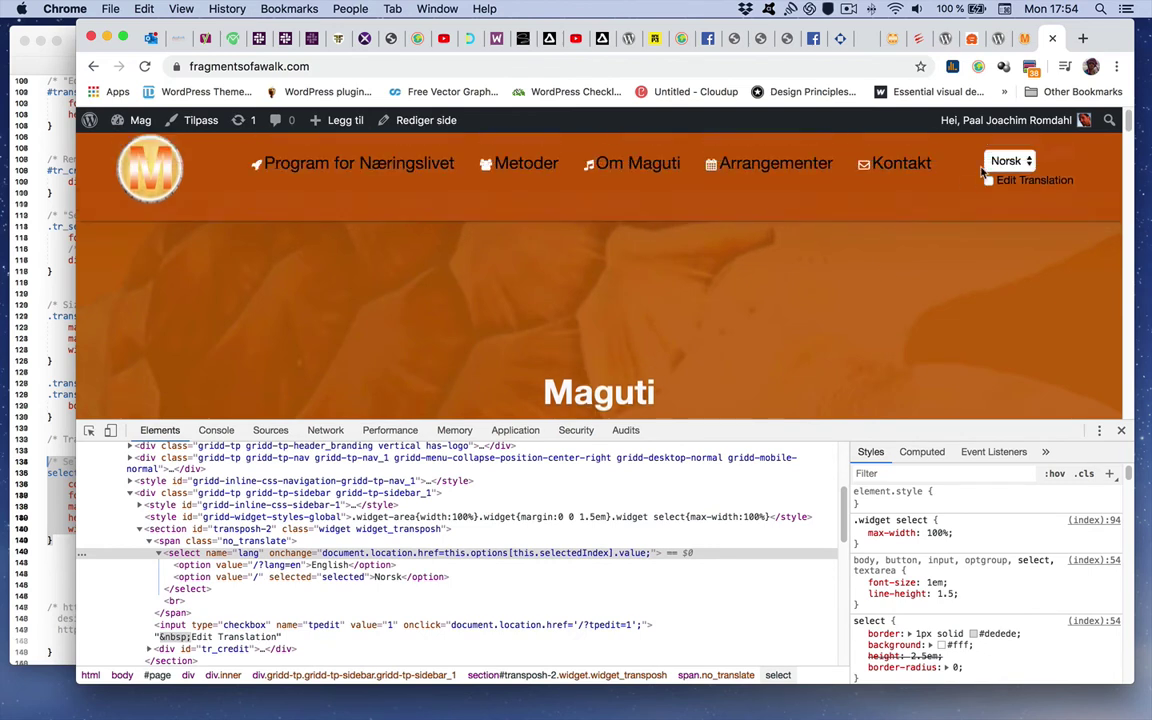
left_click(1018, 161)
left_click(1025, 148)
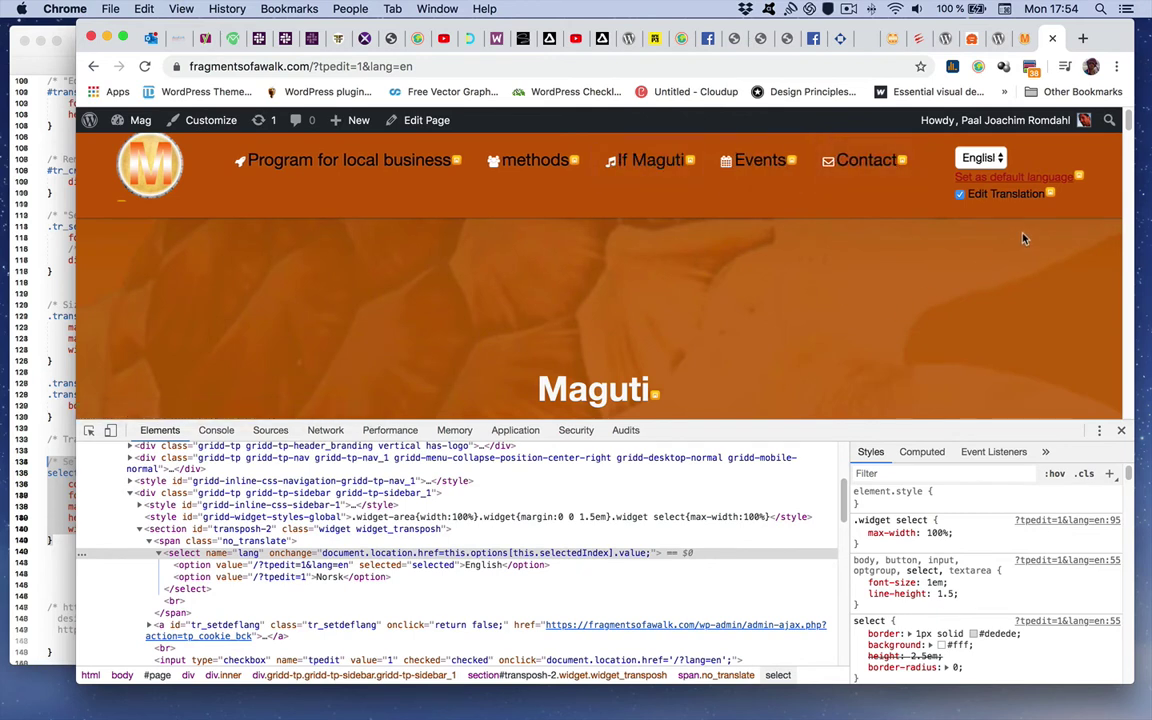
Shorten the English translation of the menu item 'Program for local business' to 'Program'
scroll(756, 288, "down", 1)
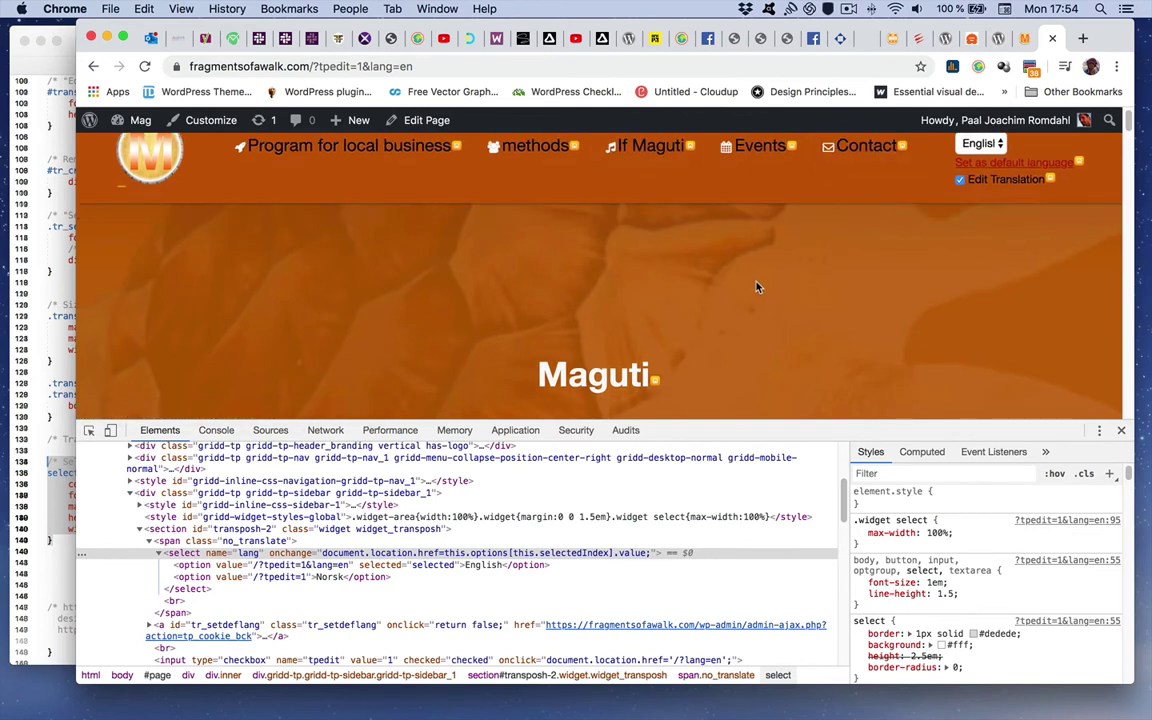
scroll(756, 288, "up", 1)
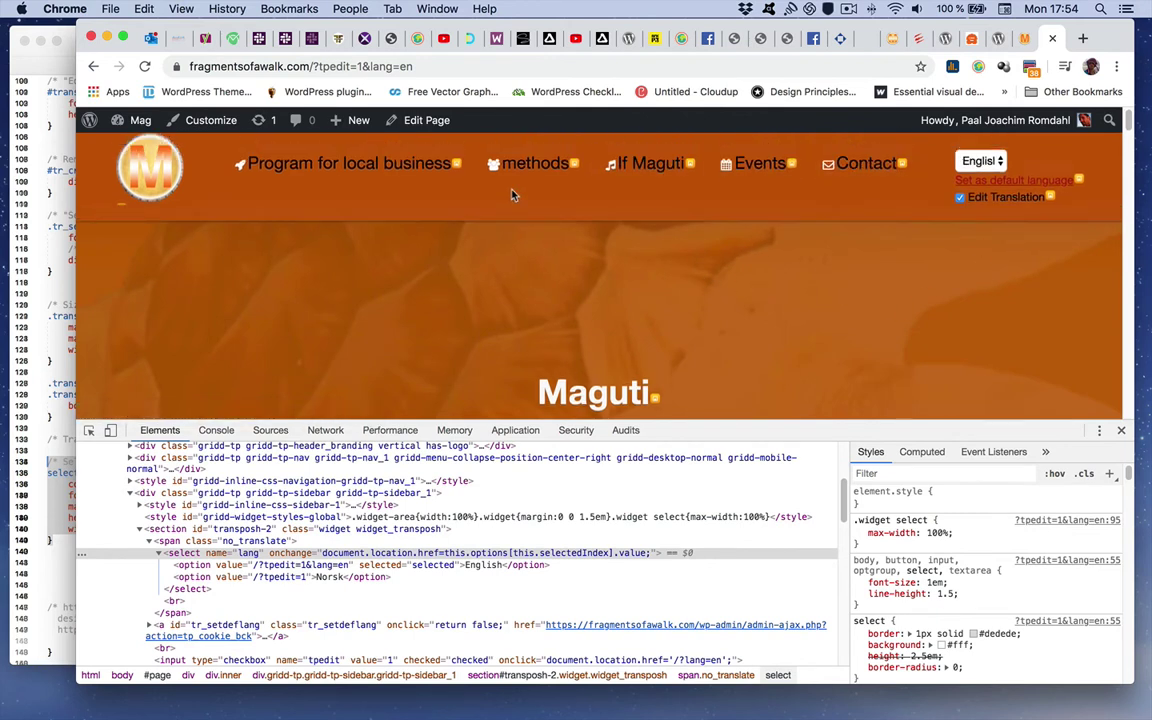
left_click(456, 166)
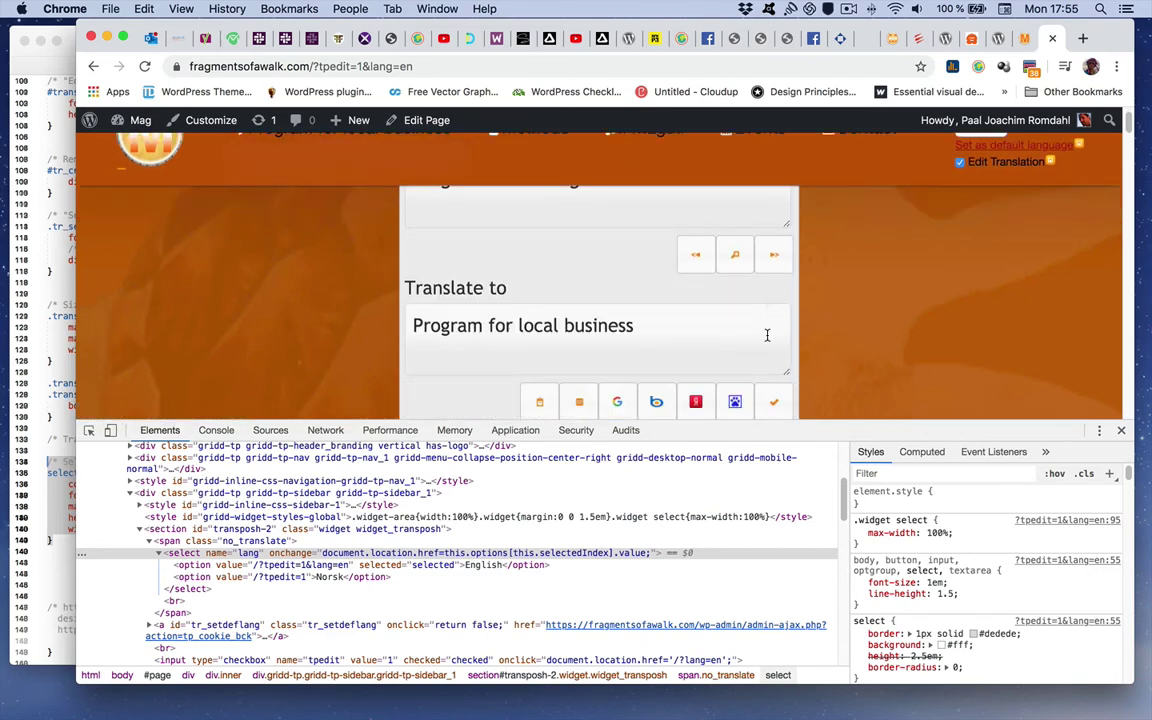
left_click(657, 325)
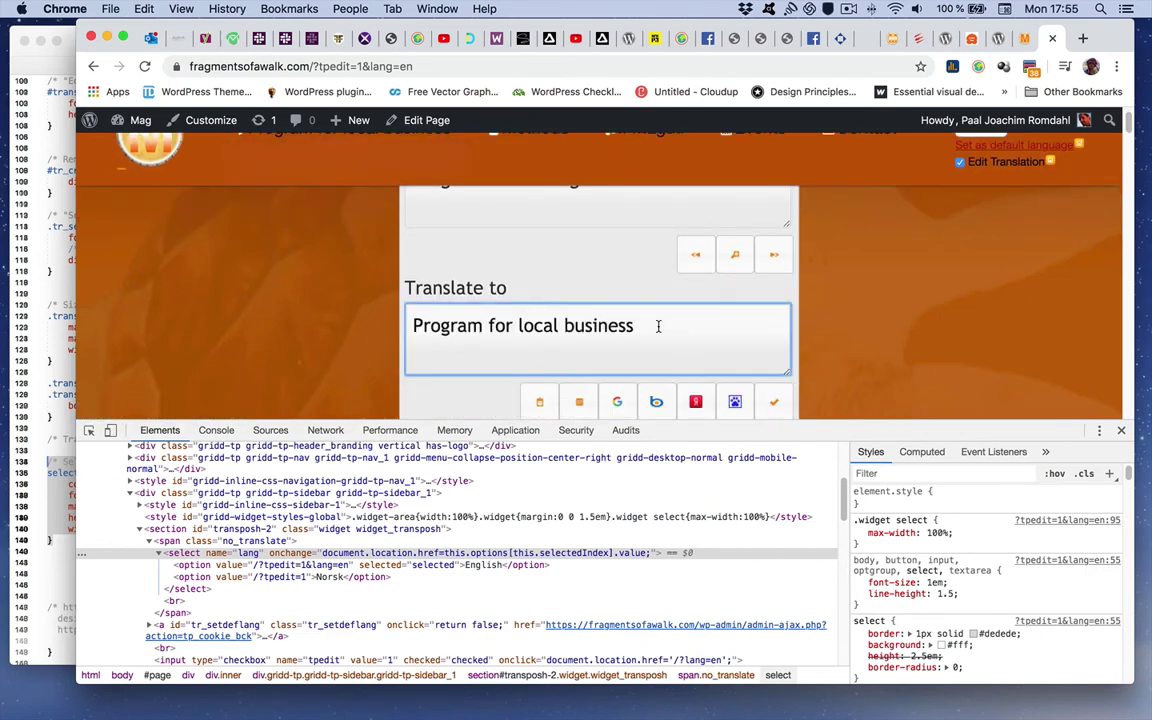
left_click_drag(660, 326, 487, 325)
key("BackSpace")
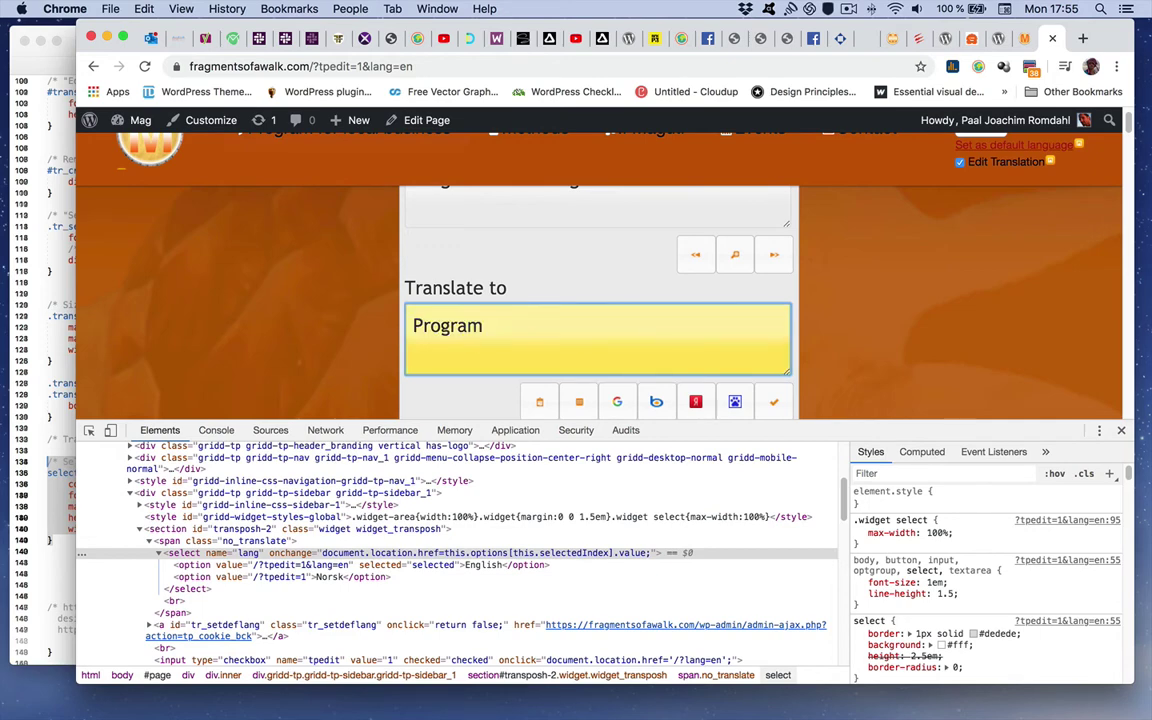
scroll(795, 352, "down", 1)
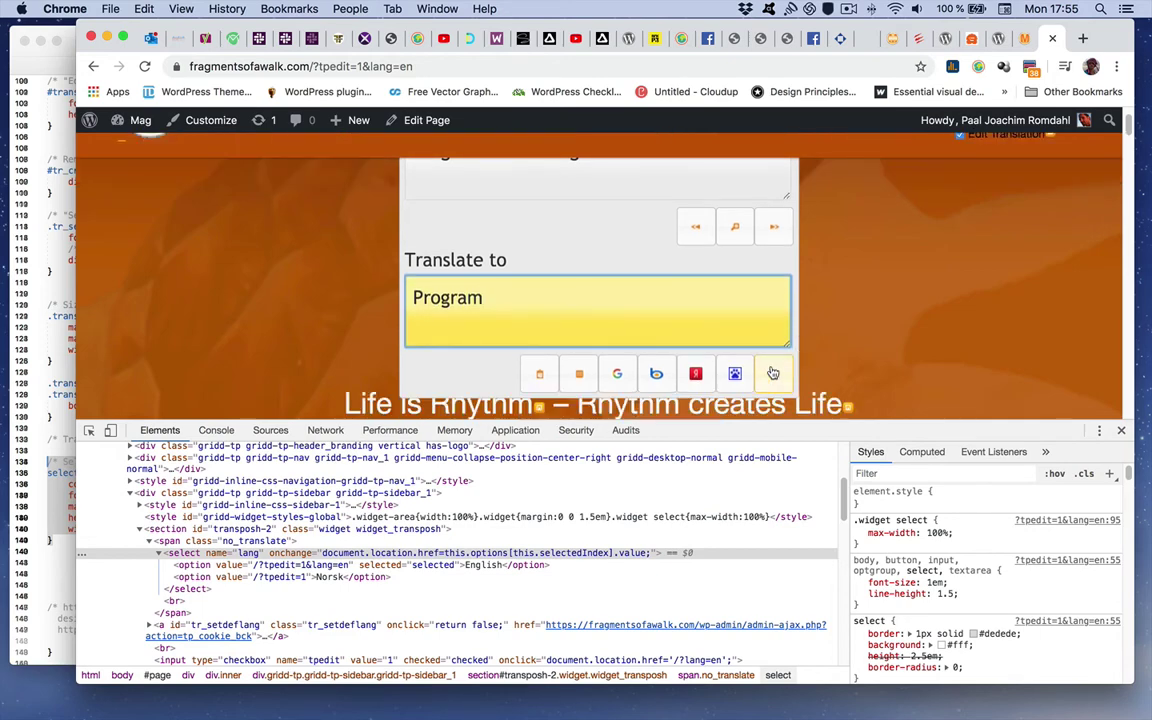
left_click(773, 375)
scroll(843, 347, "up", 2)
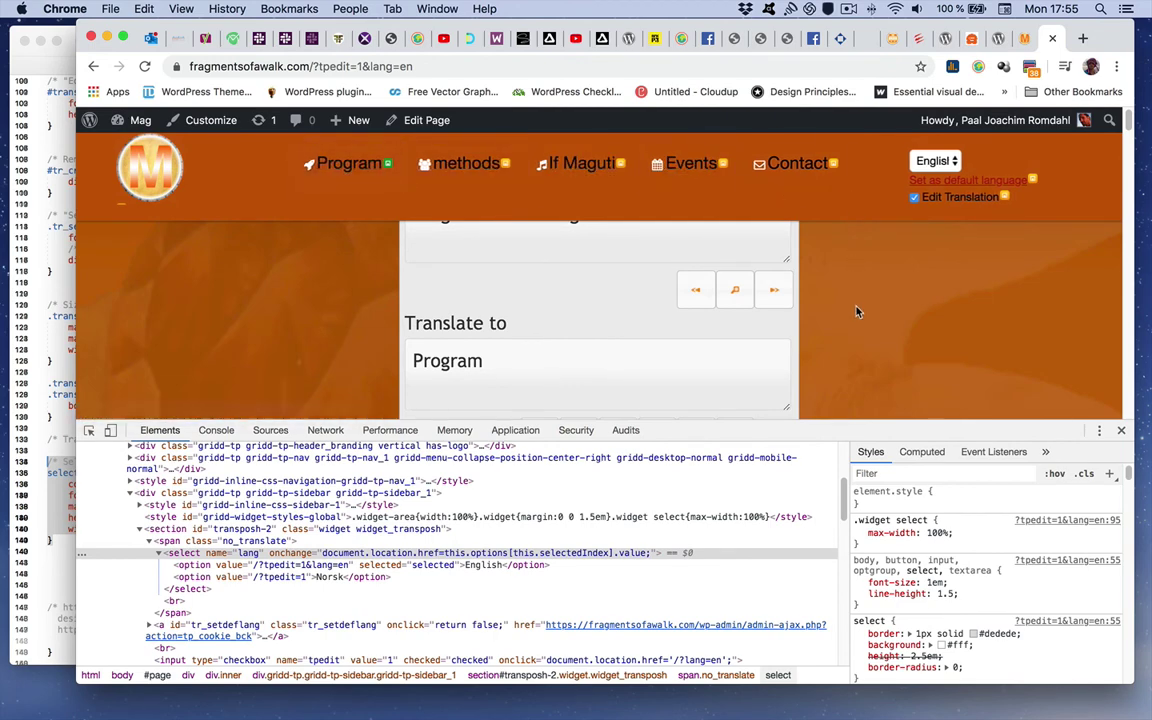
scroll(856, 311, "down", 5)
scroll(643, 323, "down", 5)
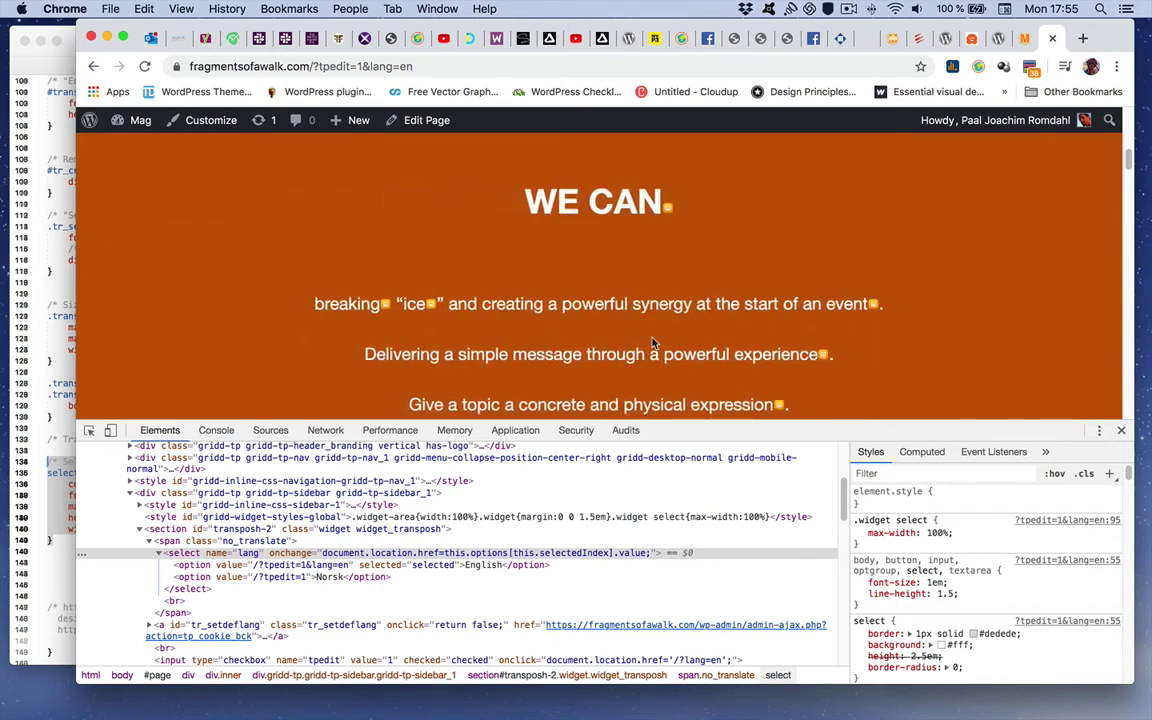
scroll(648, 343, "down", 1)
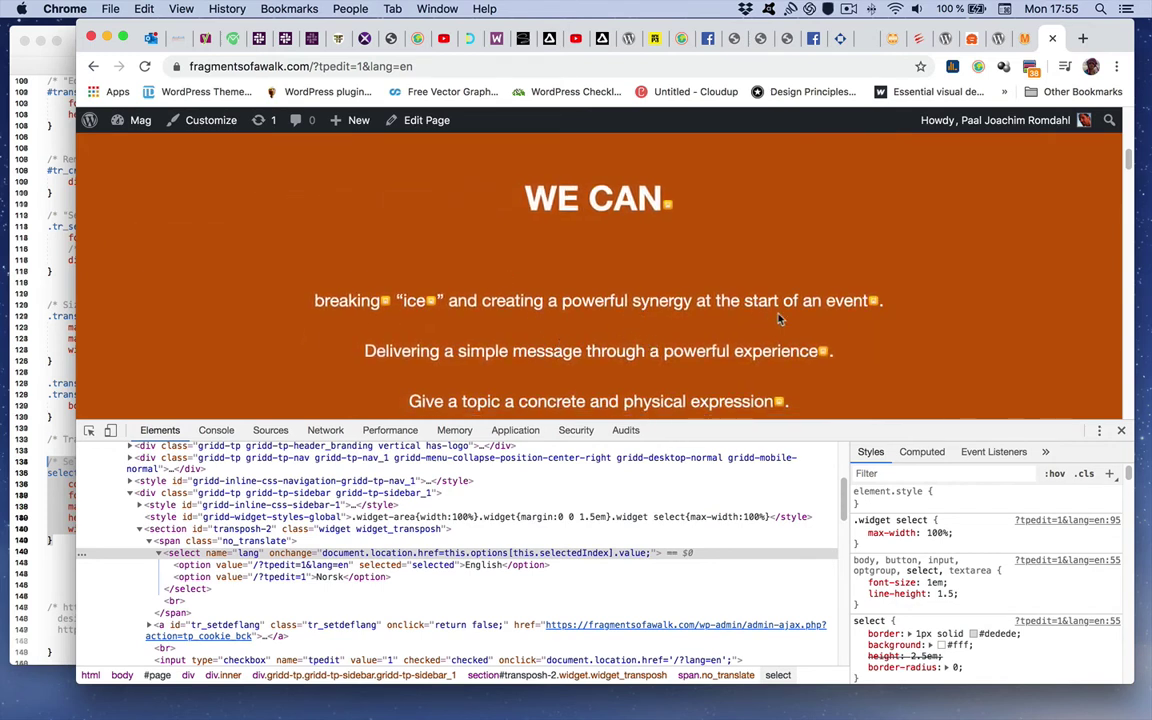
scroll(885, 280, "up", 1)
scroll(885, 280, "up", 5)
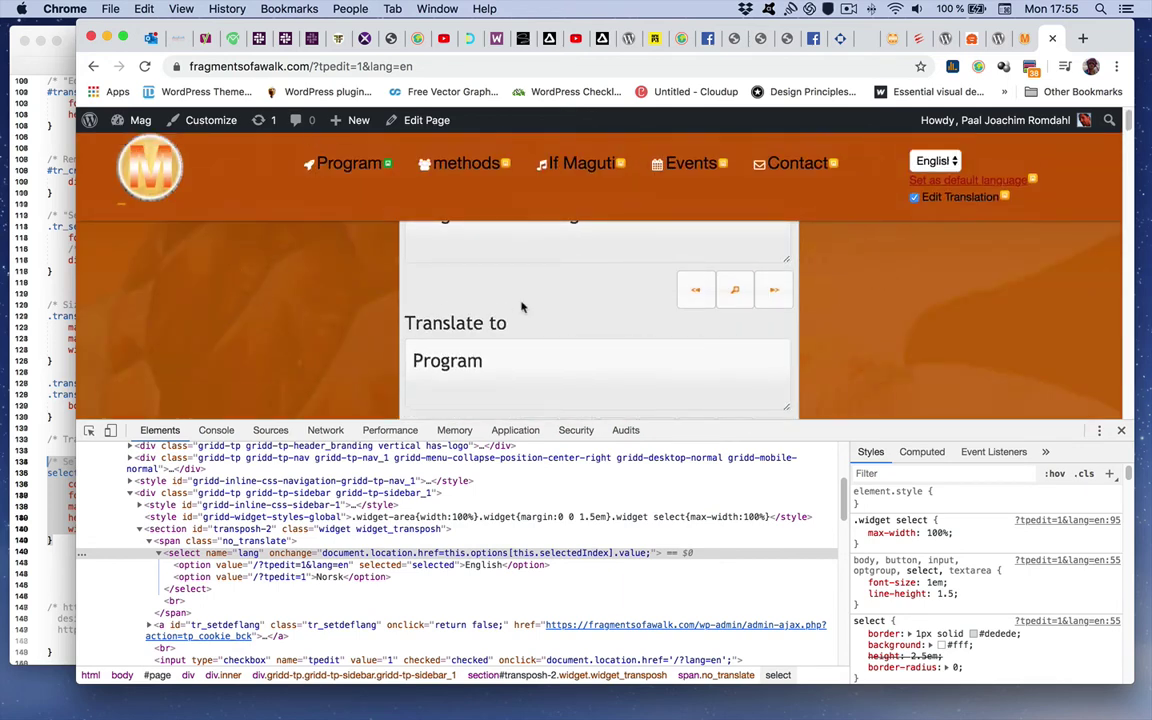
Dismiss the language list and open the Widgets admin page in a new tab
left_click(955, 165)
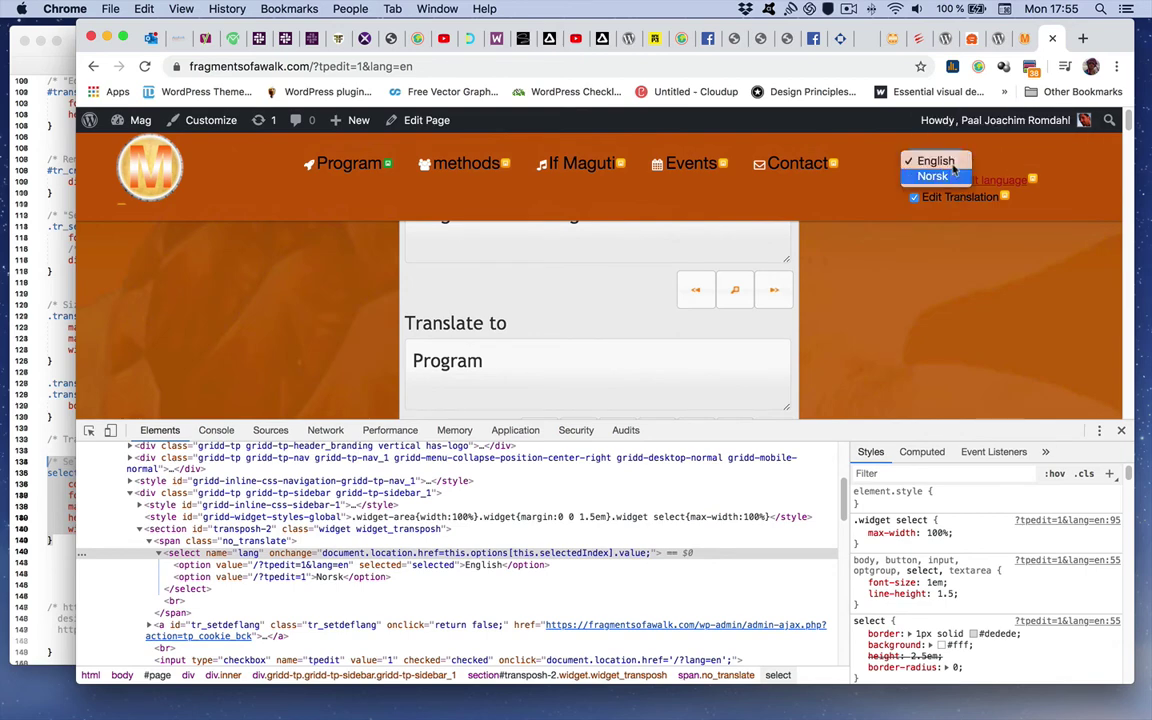
left_click(1067, 50)
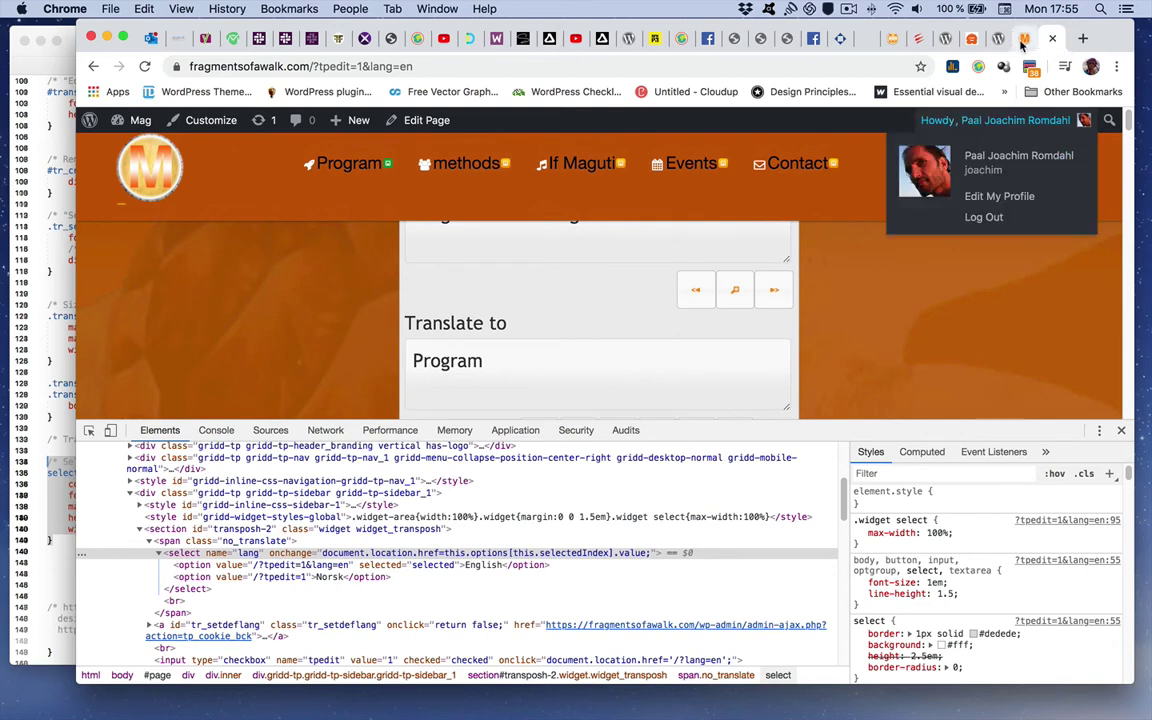
left_click(1023, 40)
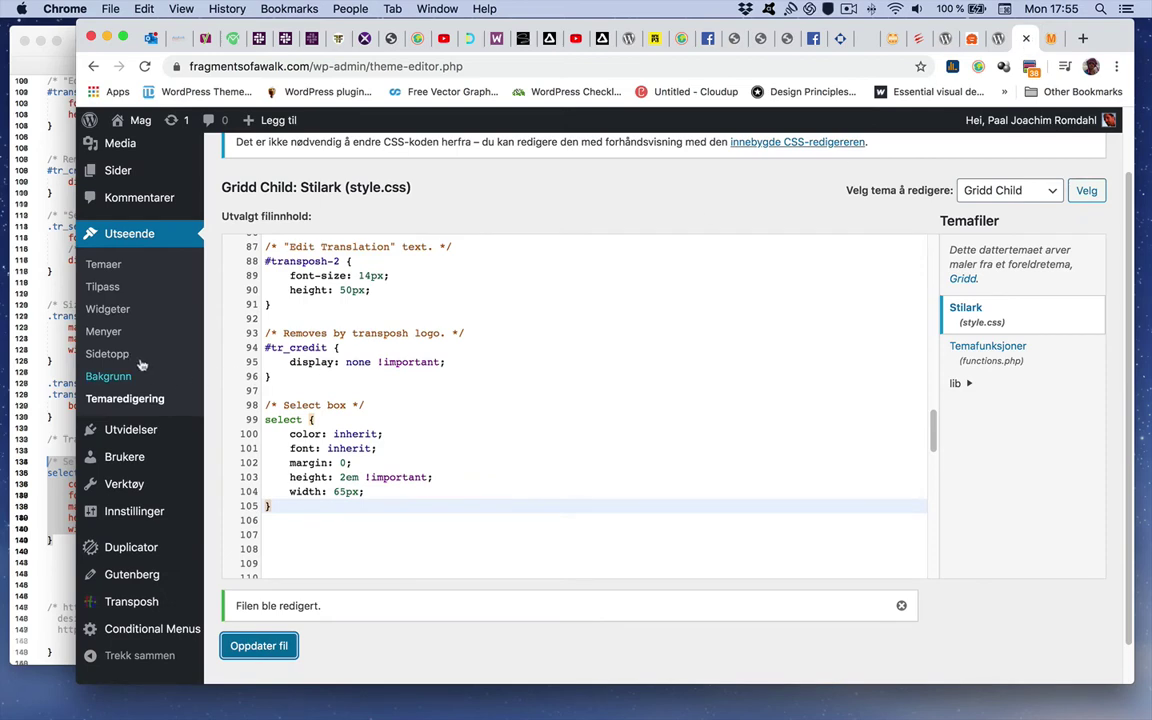
right_click(117, 309)
left_click(128, 316)
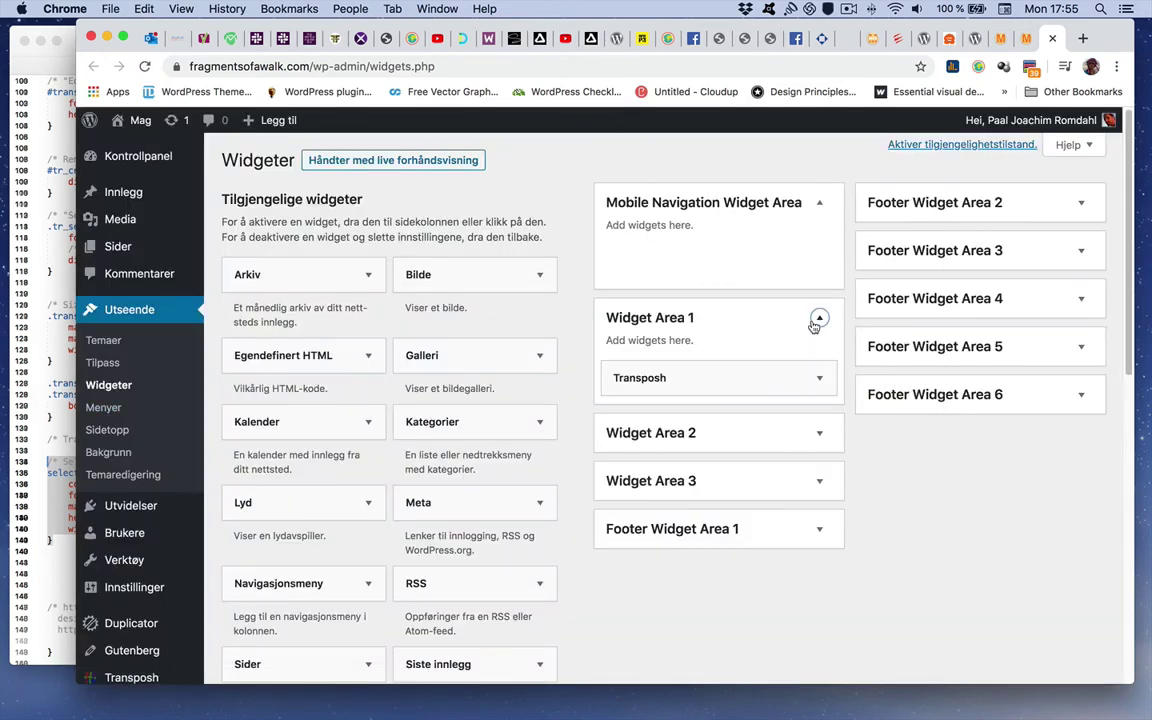
Set the Transposh widget's Style to Flags and save the widget
left_click(819, 377)
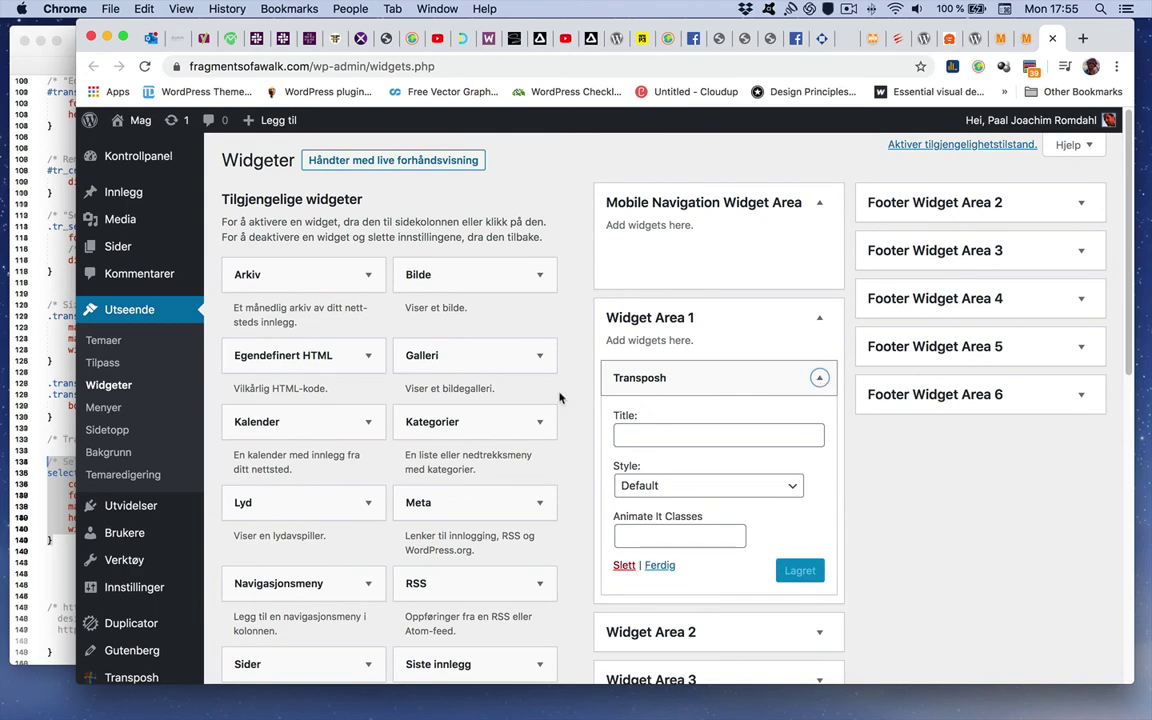
left_click(60, 422)
scroll(141, 497, "down", 1)
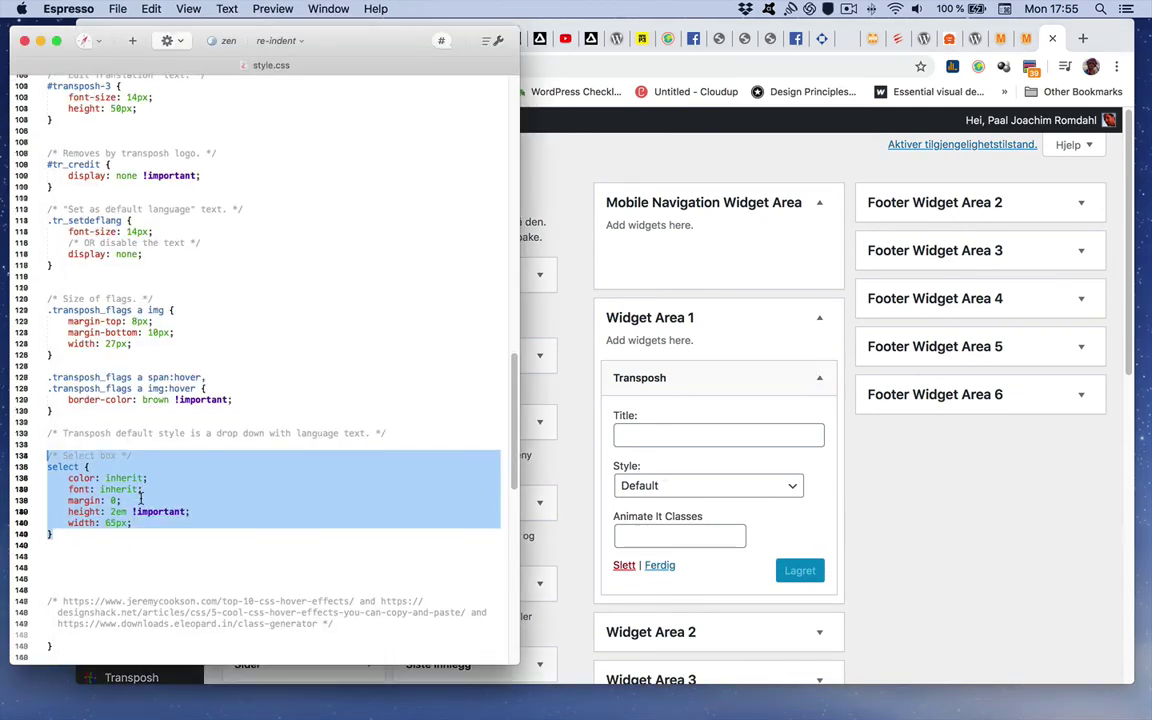
left_click(883, 508)
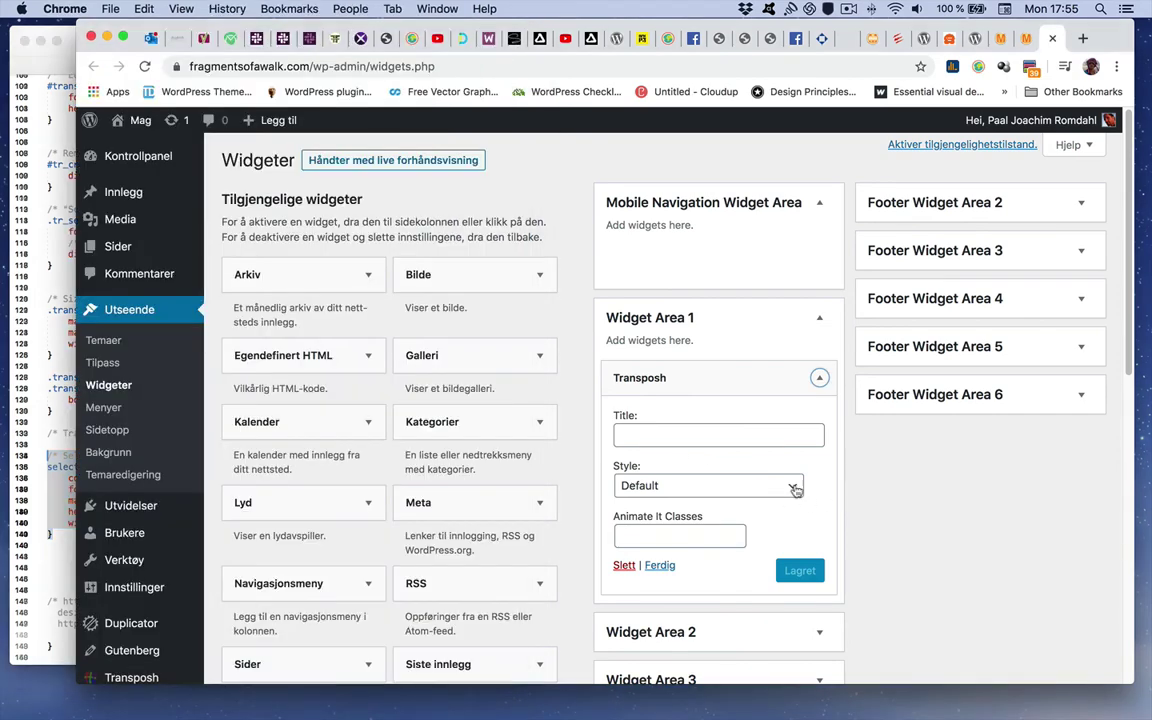
left_click(793, 486)
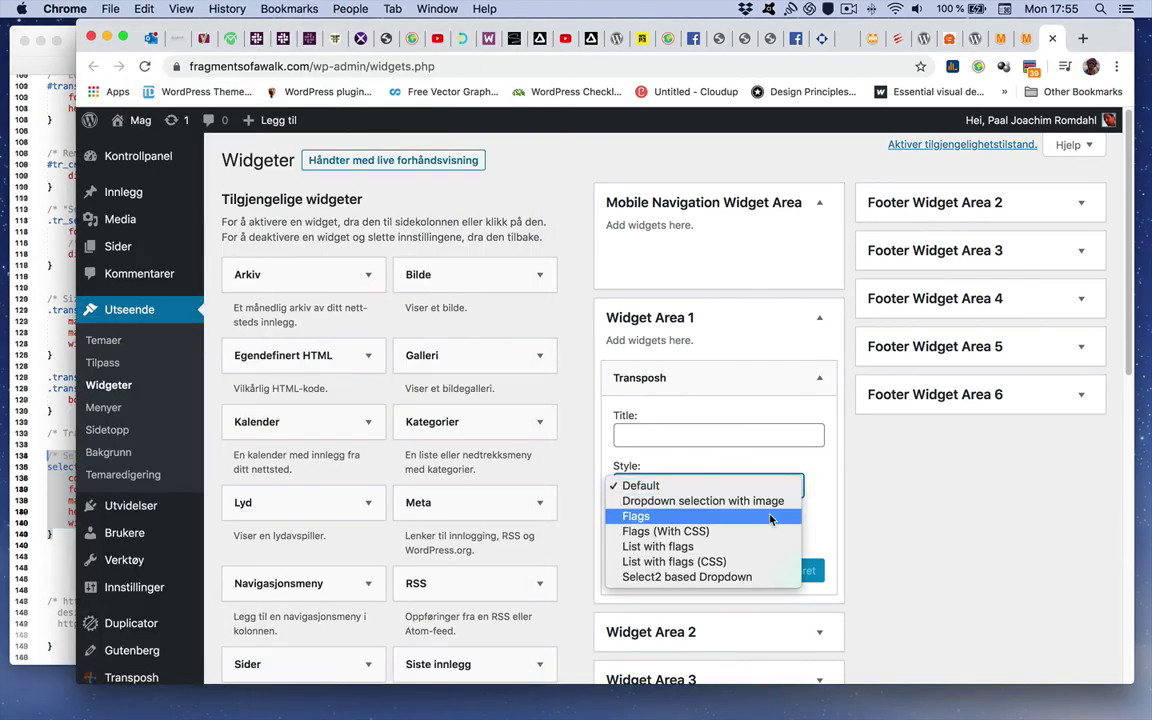
left_click(771, 518)
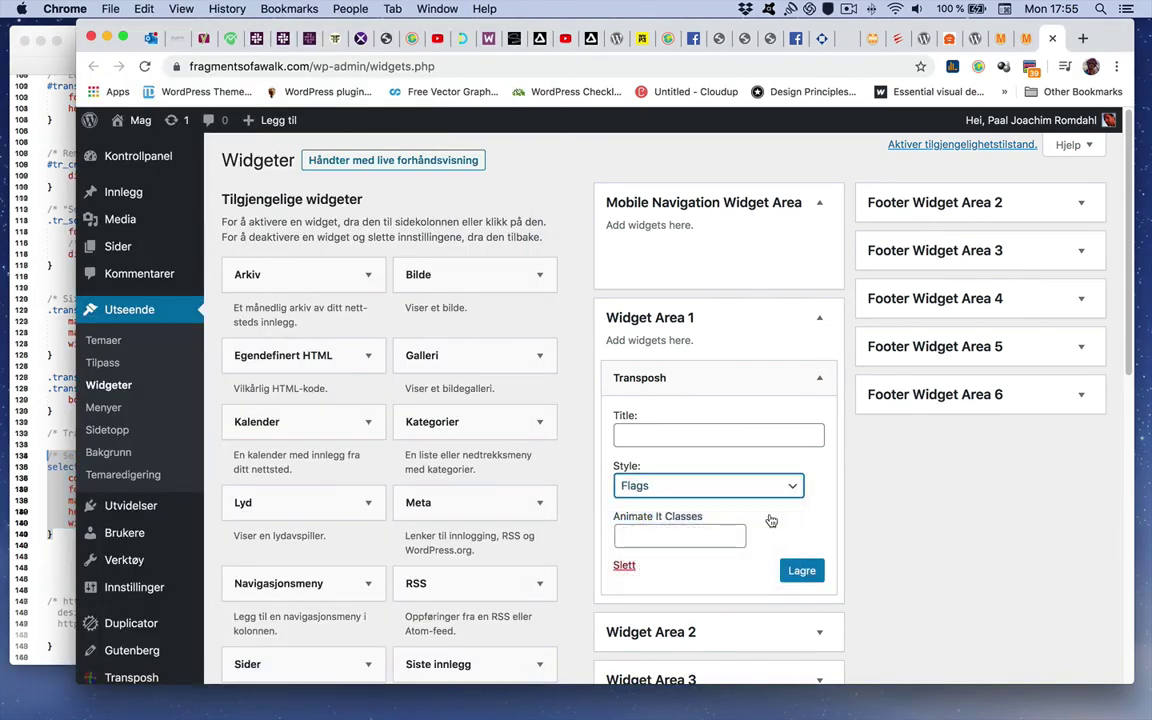
left_click(800, 571)
Turn off Edit Translation on the front page, then empty the cache and hard-reload it
left_click(1018, 40)
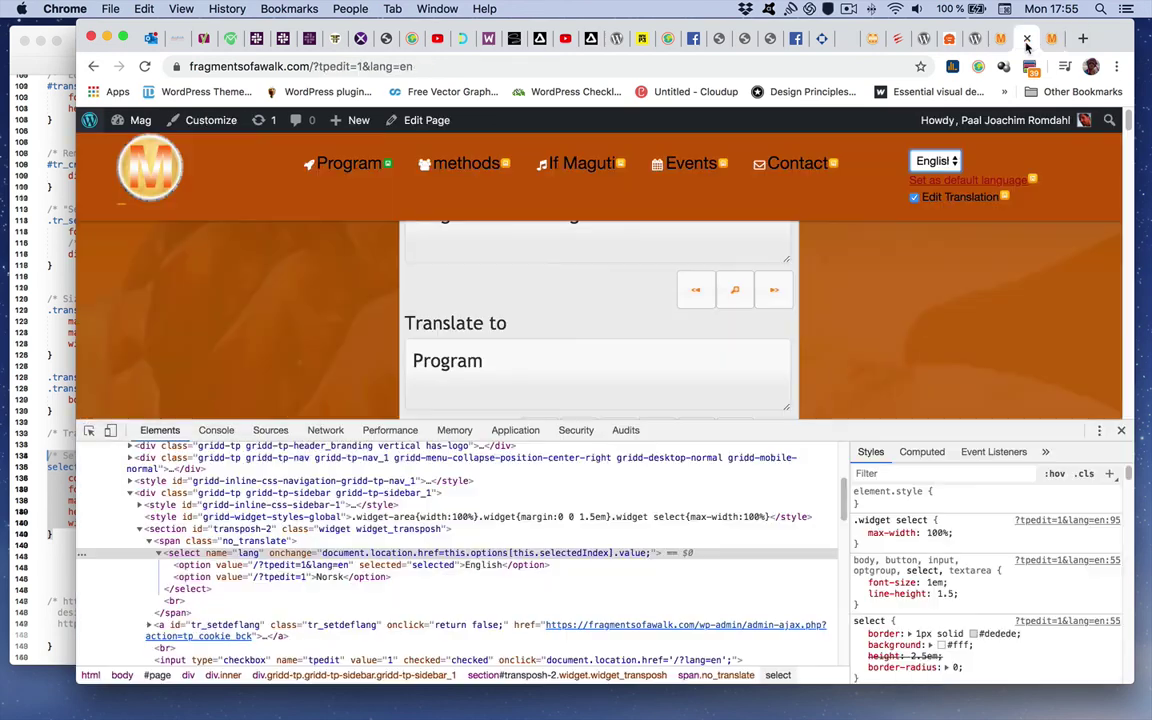
left_click(1003, 40)
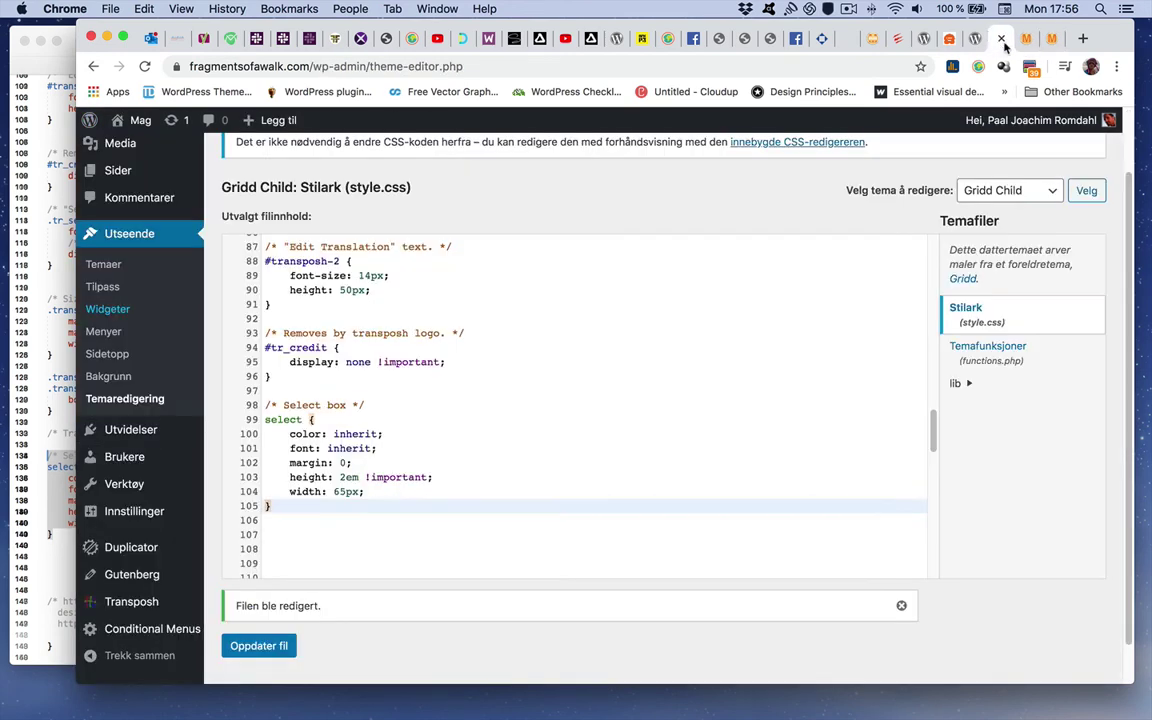
left_click(1023, 41)
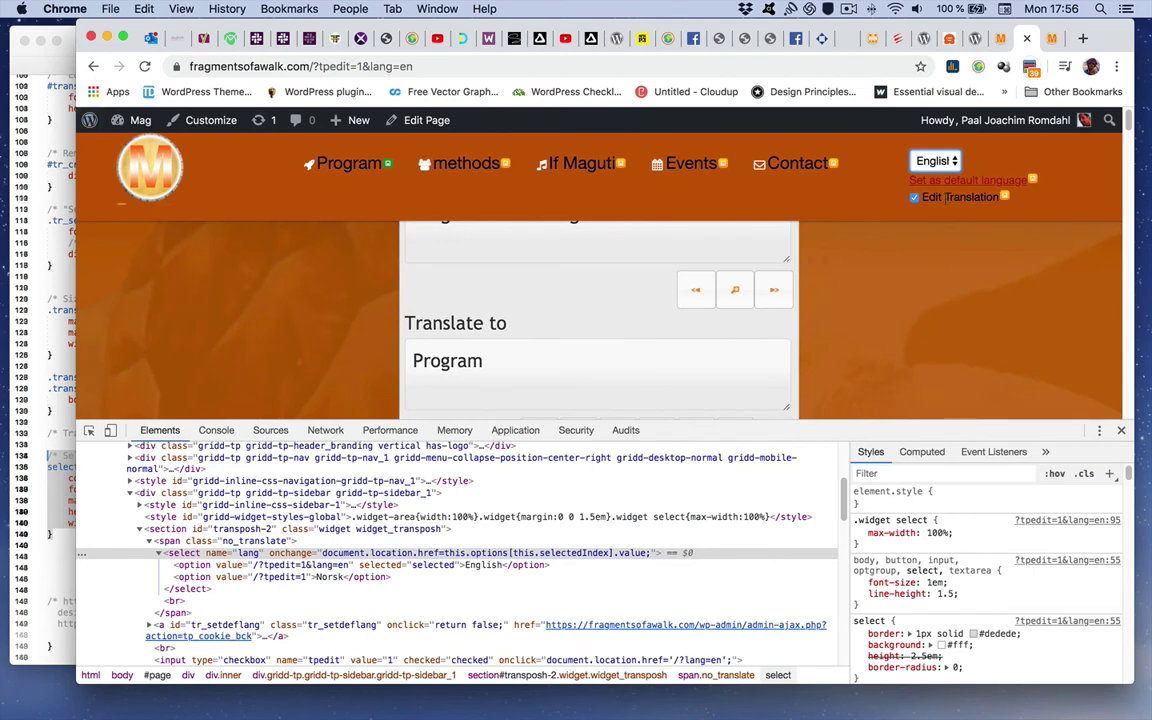
left_click(915, 200)
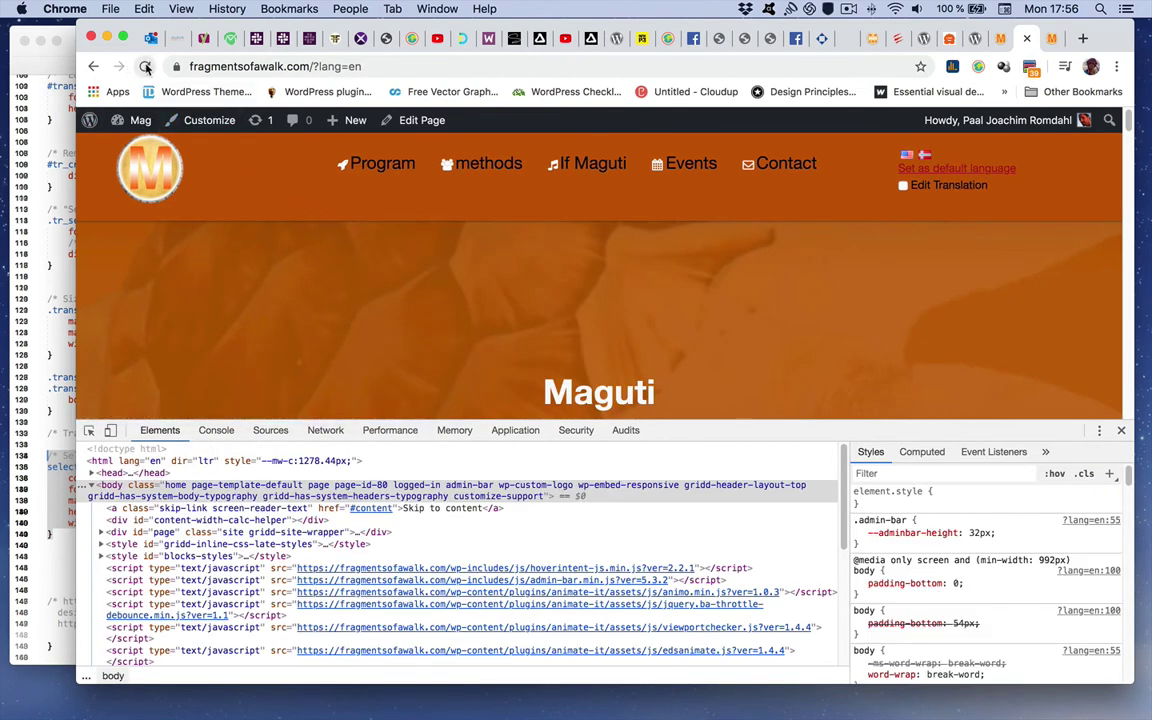
right_click(145, 66)
left_click(231, 141)
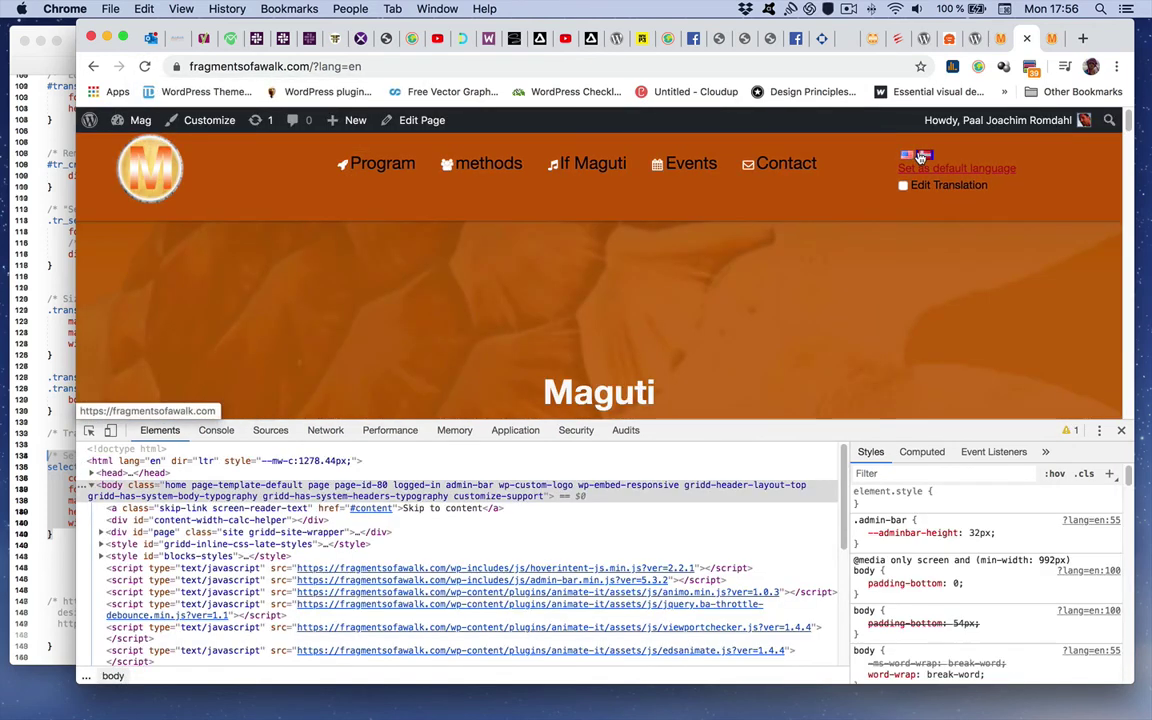
Copy the Size of flags rule from the local stylesheet and inspect the English flag image
left_click(60, 334)
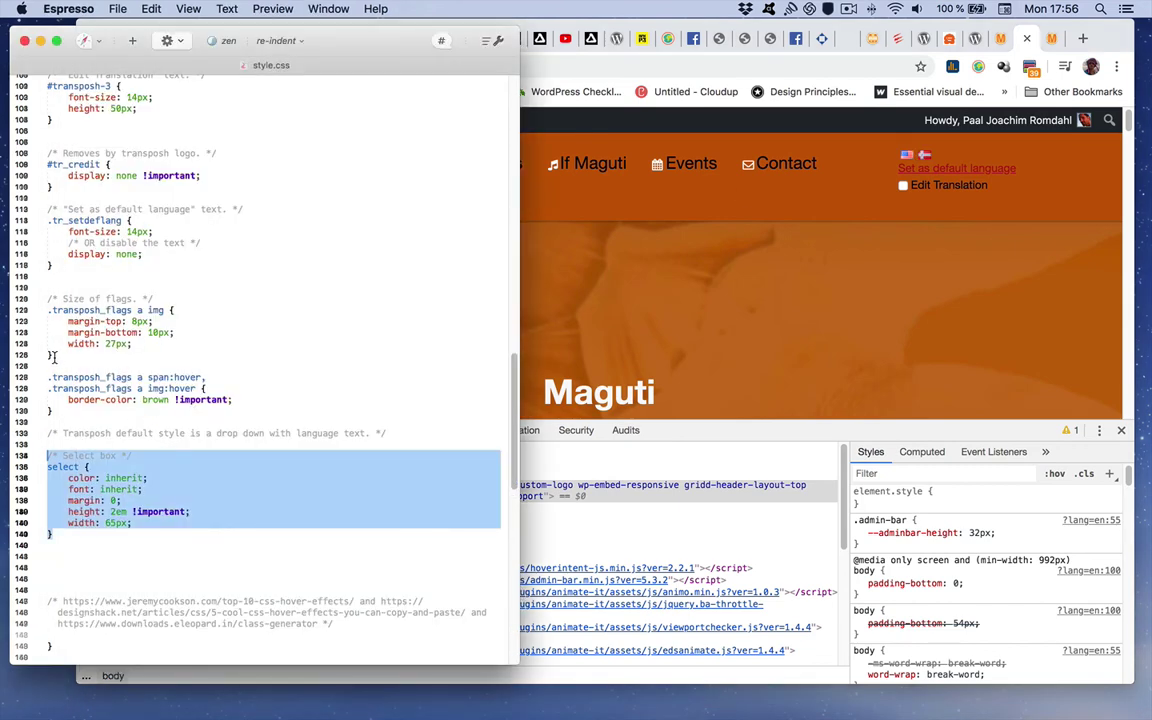
left_click_drag(55, 356, 43, 299)
key("super+c")
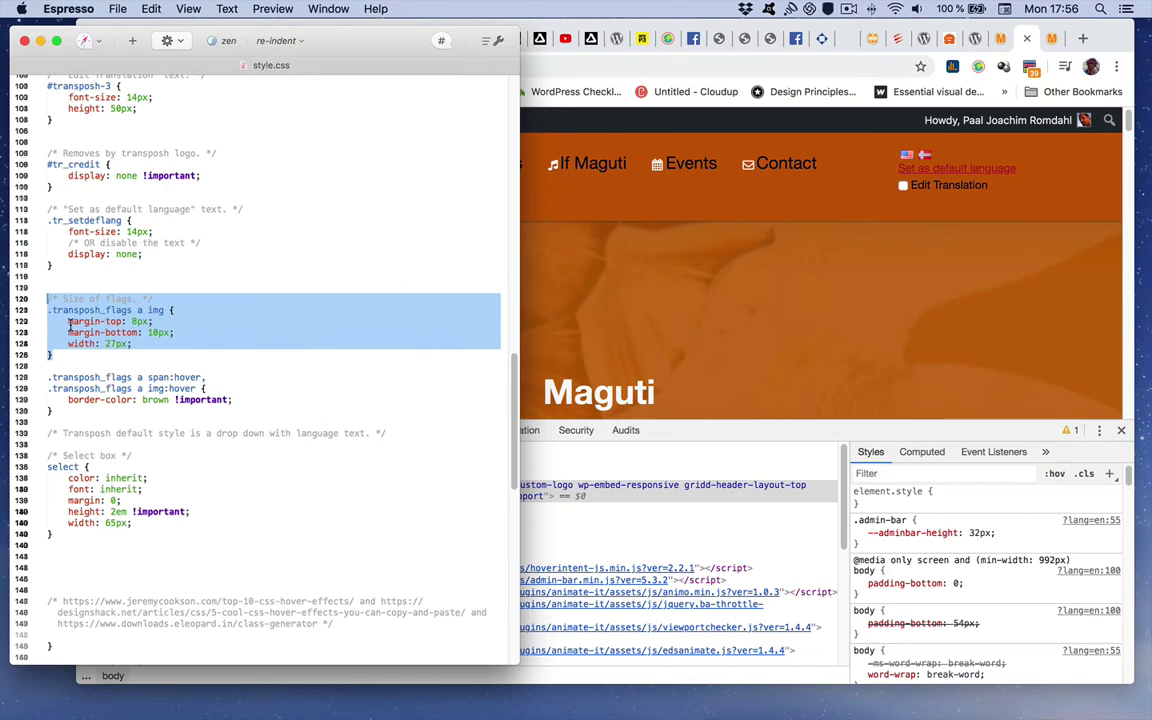
left_click(1003, 297)
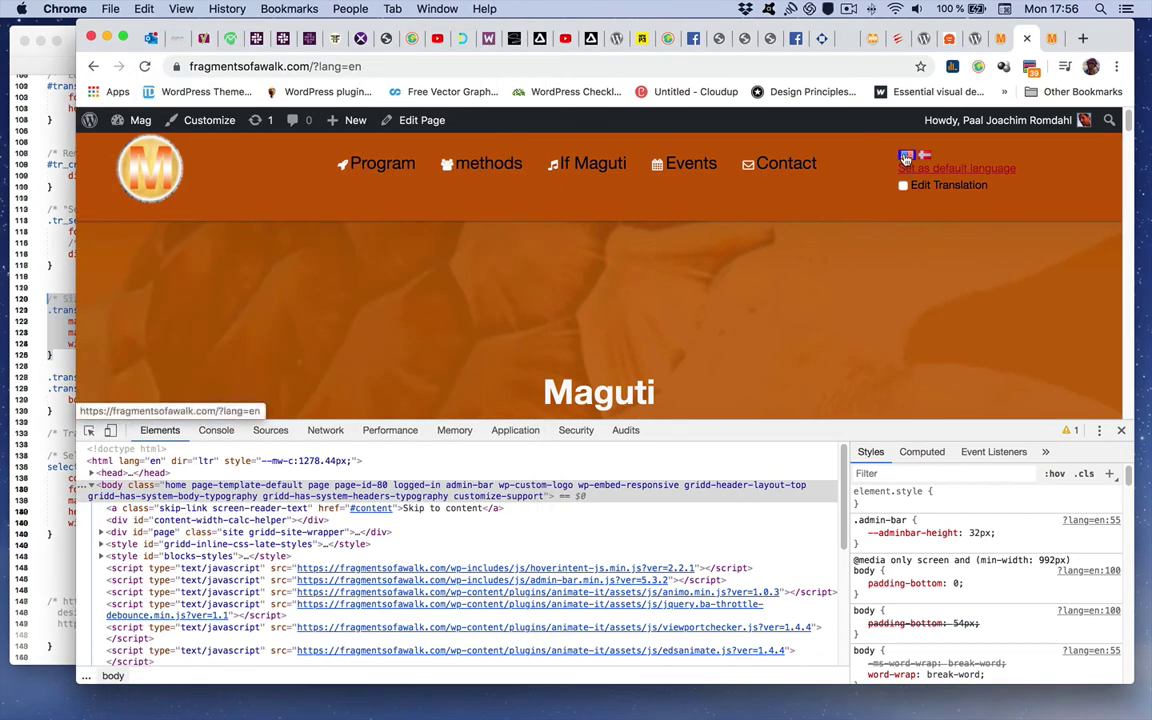
right_click(906, 156)
left_click(962, 369)
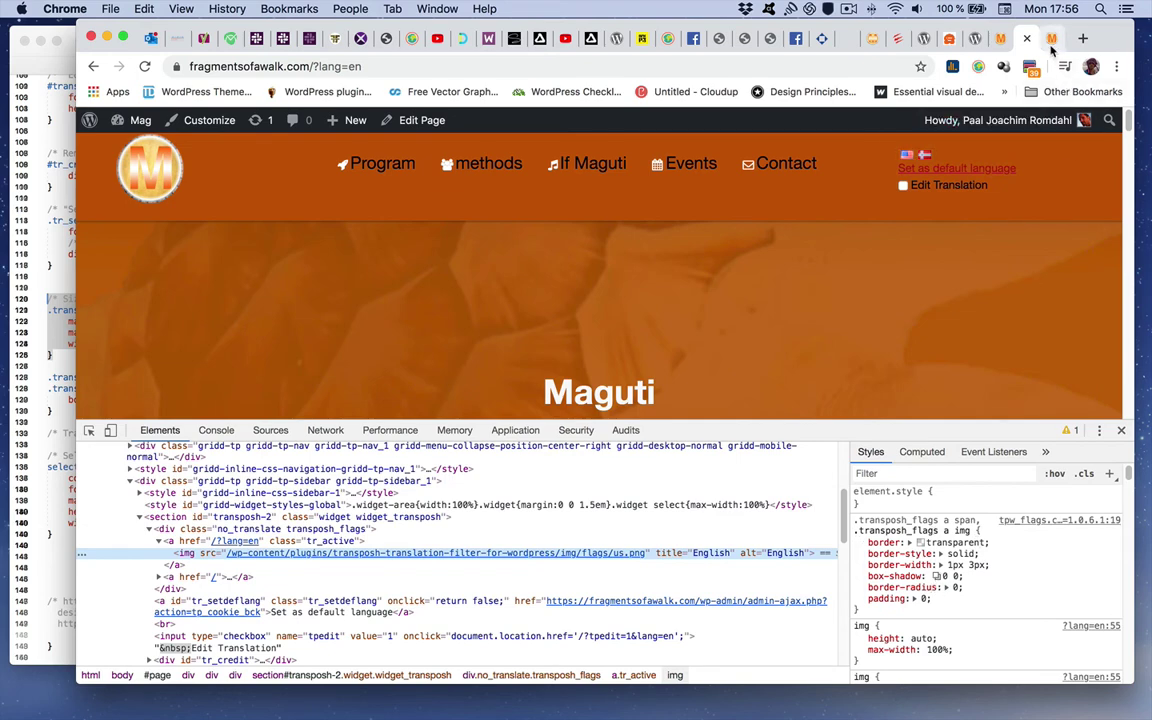
Paste the .transposh_flags a img rule (27px width, 8px/10px margins) at line 106 and save style.css
left_click(1000, 42)
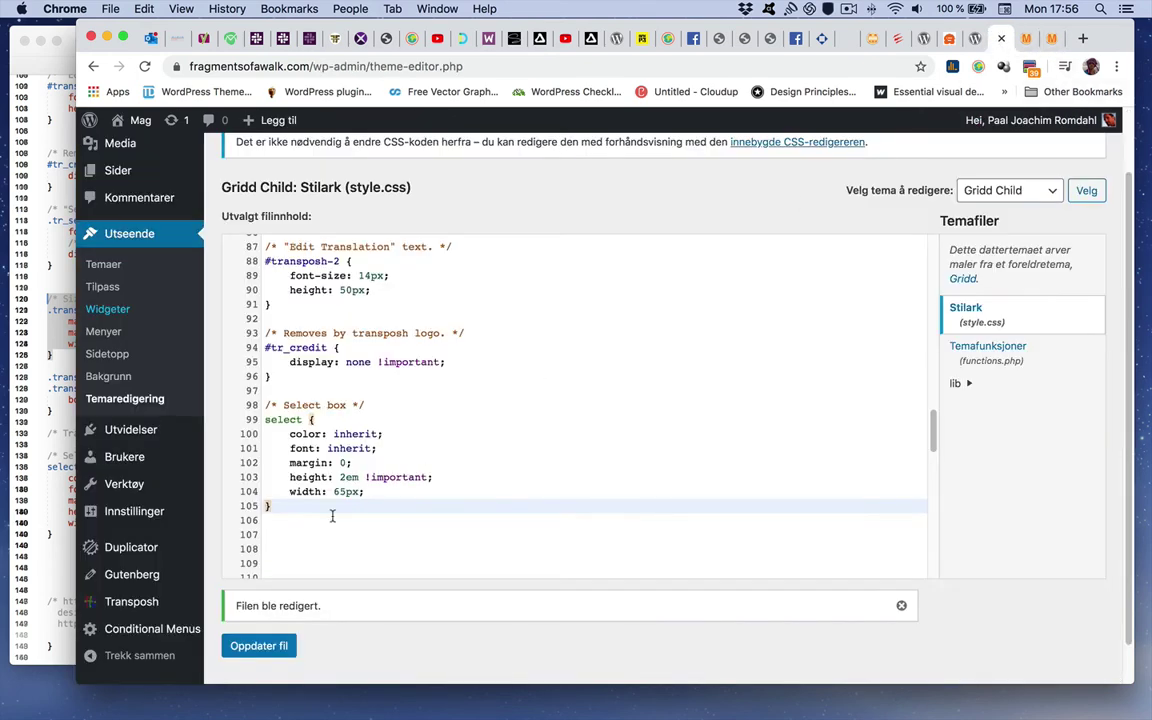
left_click(294, 517)
key("super+v")
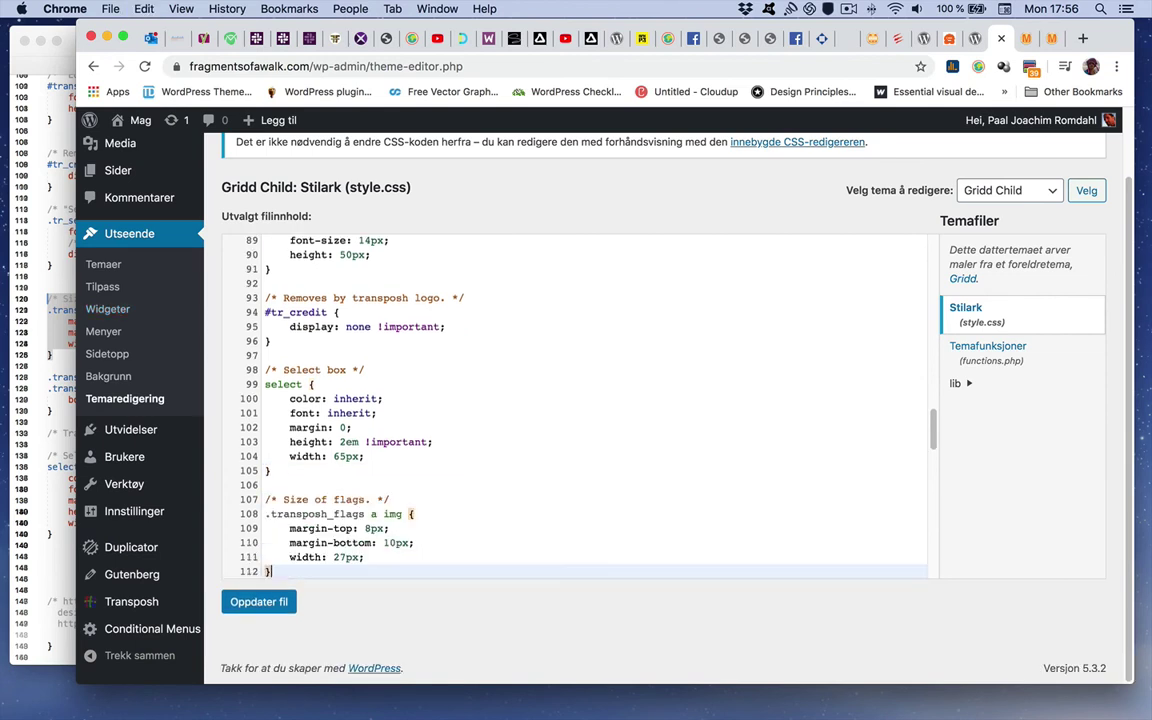
scroll(350, 518, "down", 1)
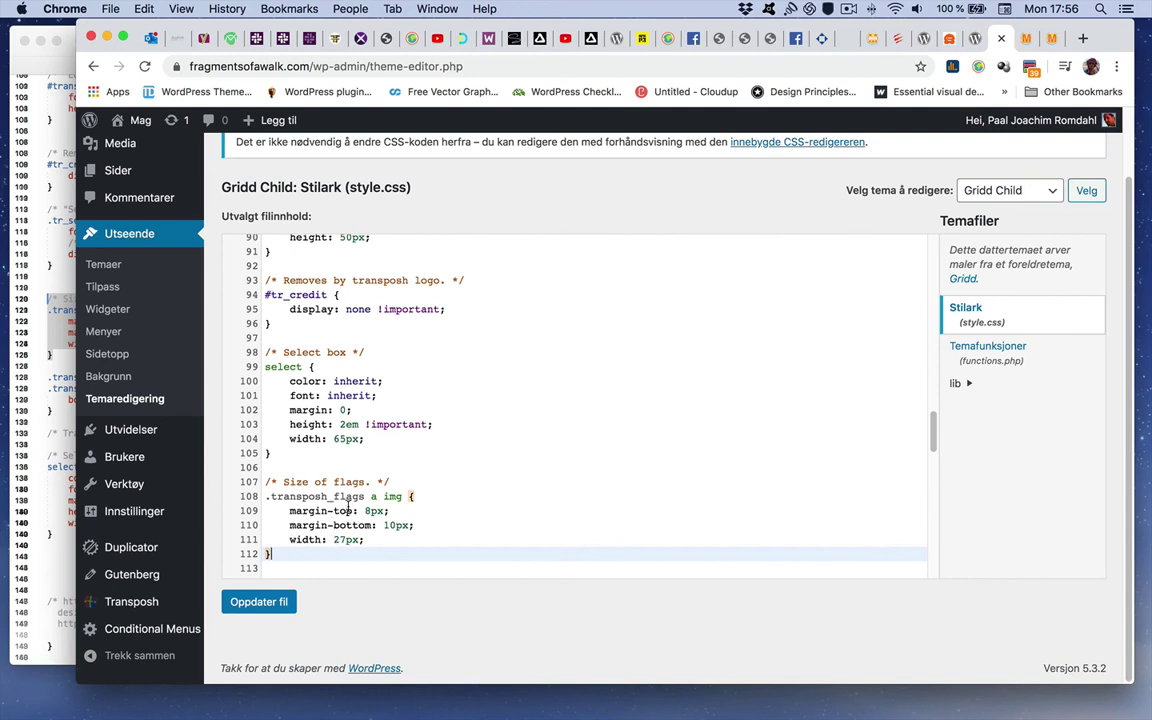
left_click(280, 601)
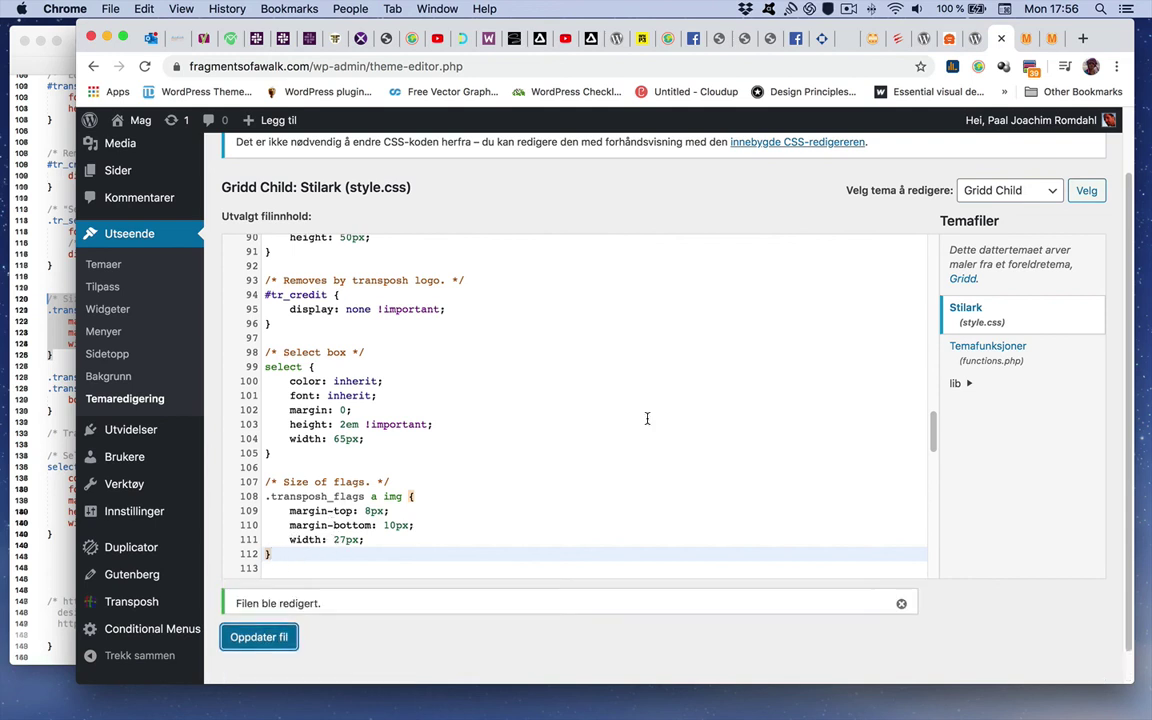
left_click(1051, 38)
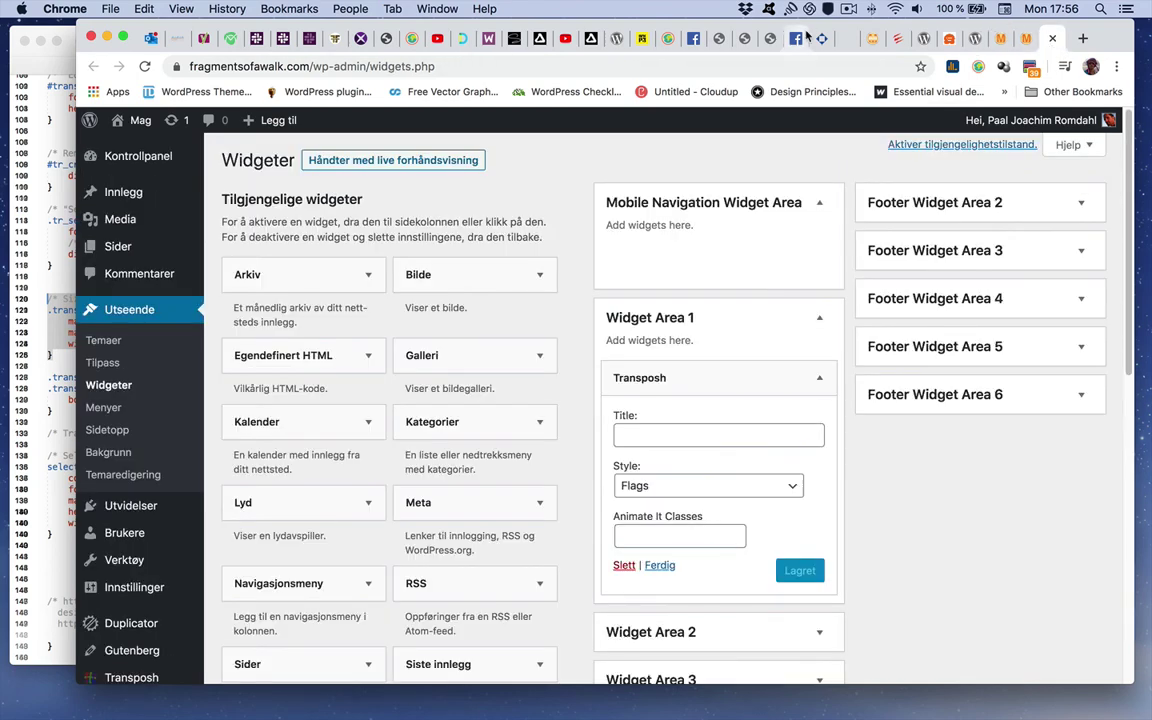
Empty the cache and hard-reload the front page to load the new flag size
left_click(1026, 38)
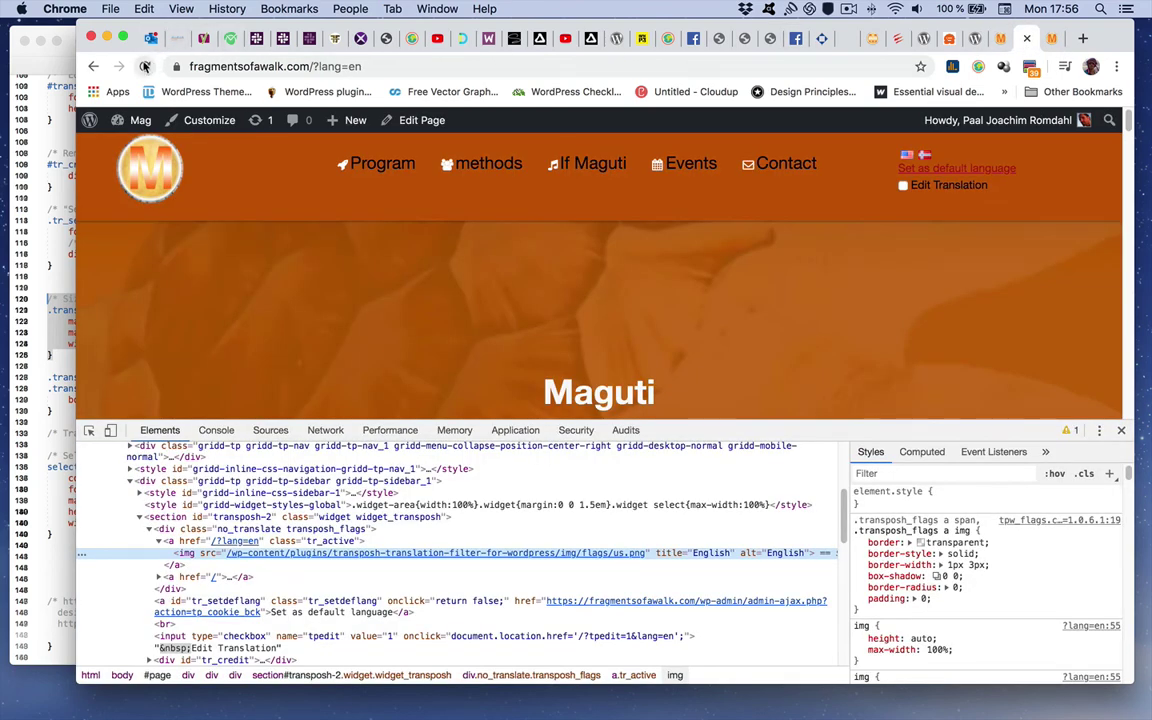
right_click(144, 66)
left_click(190, 139)
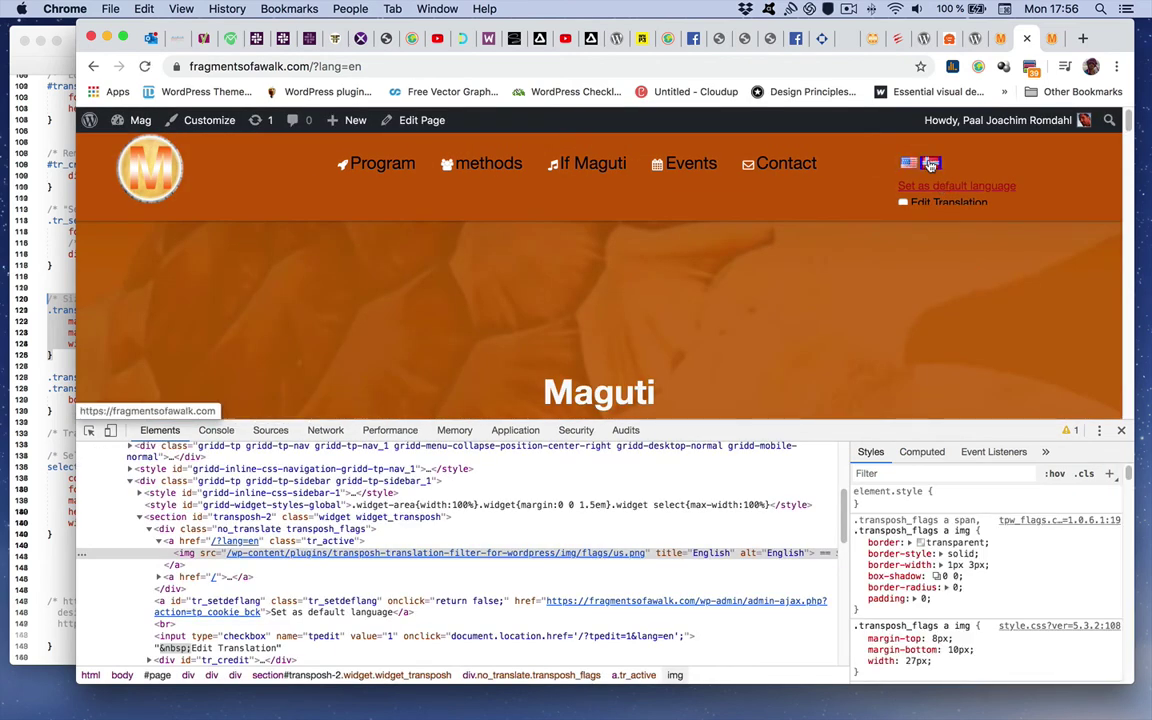
Select the flag hover border-colour rule and its !important keyword on line 130, then check the flags
left_click(38, 300)
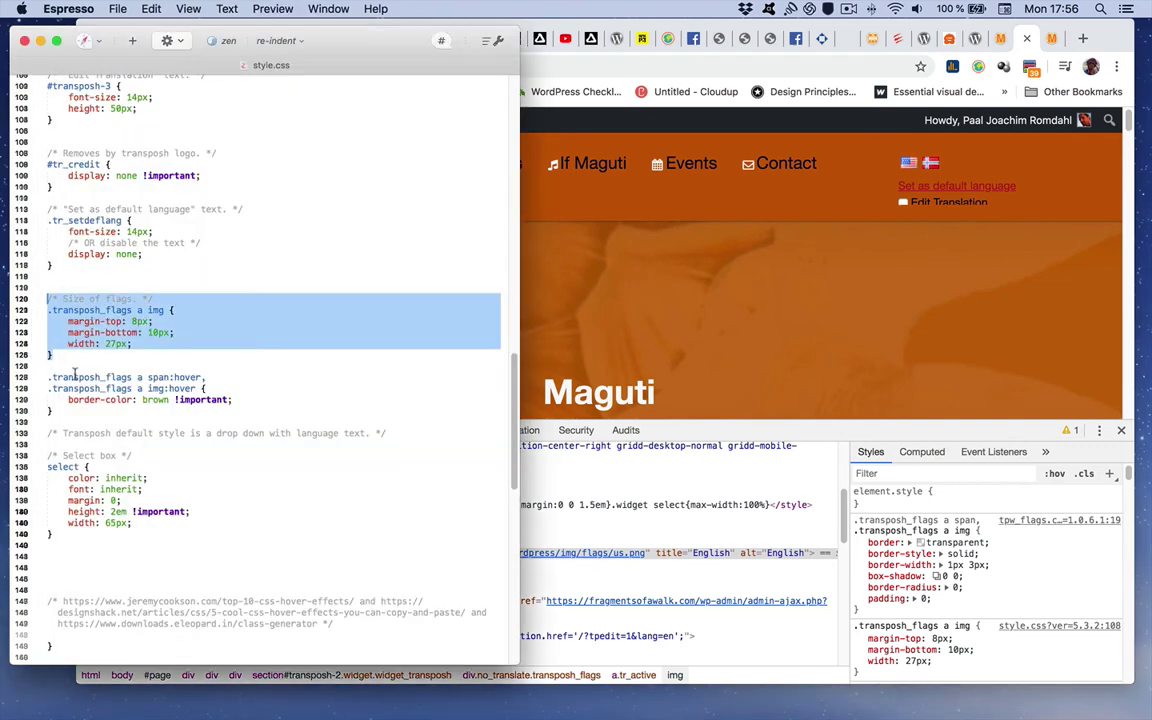
left_click(44, 376)
key("shift+Down")
key("shift+Down")
key("shift+Down")
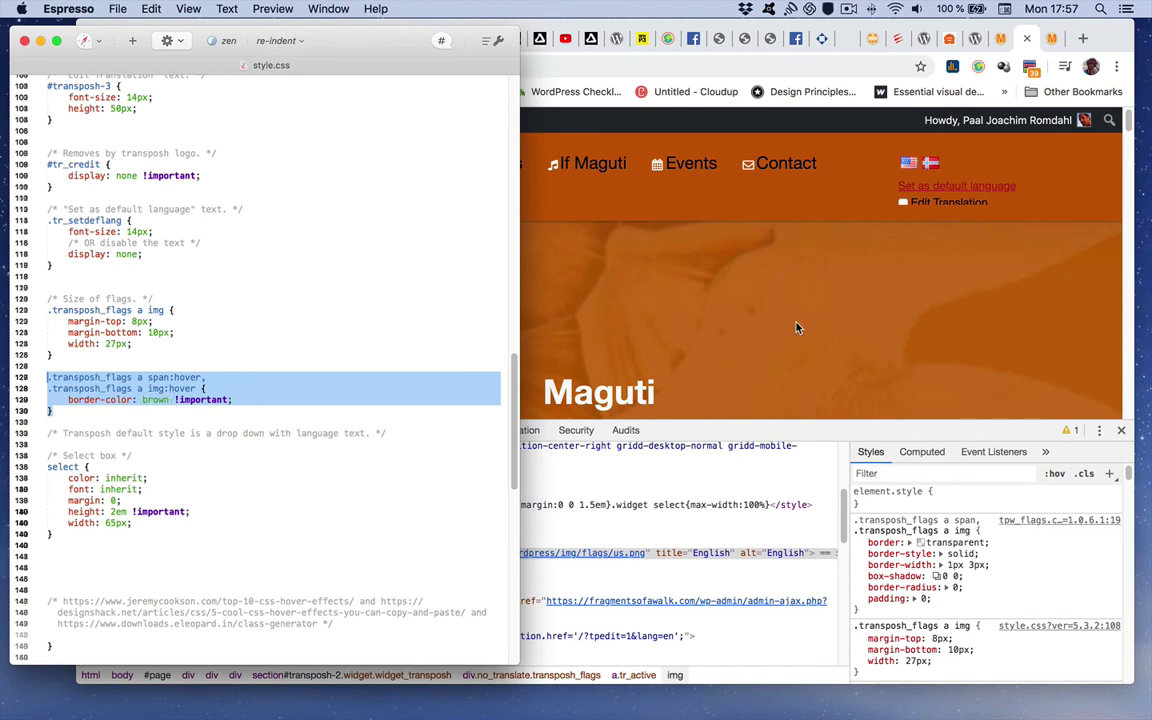
left_click(174, 399)
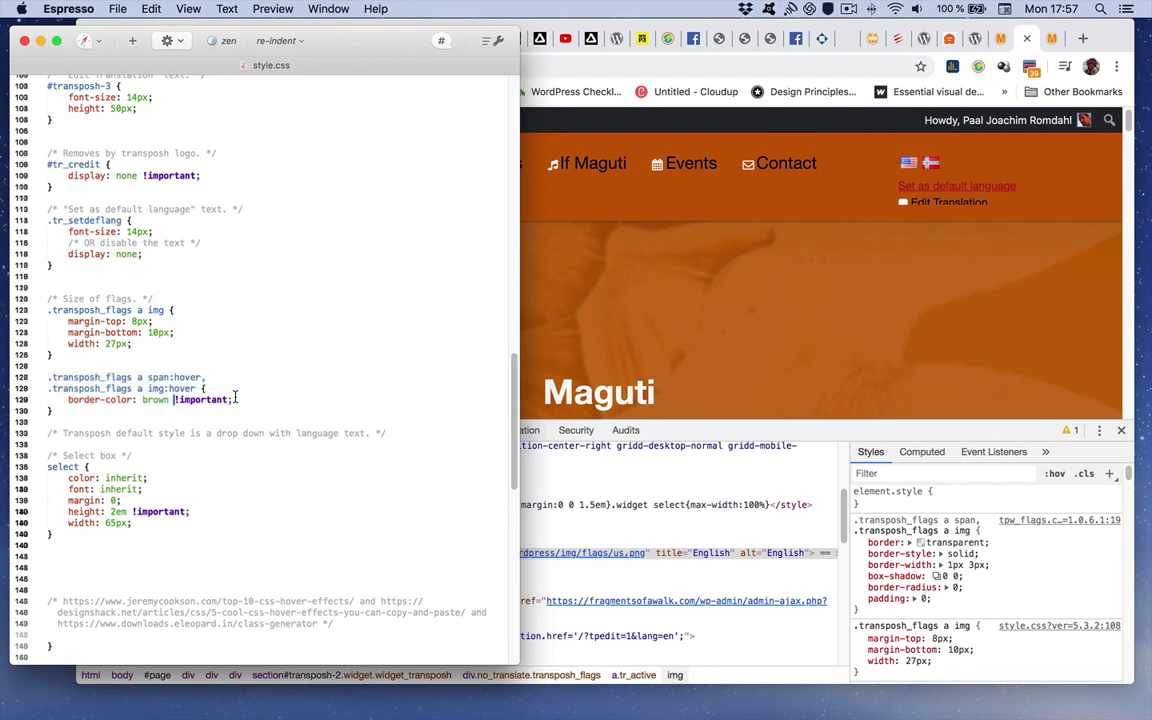
left_click_drag(174, 399, 231, 399)
left_click(850, 259)
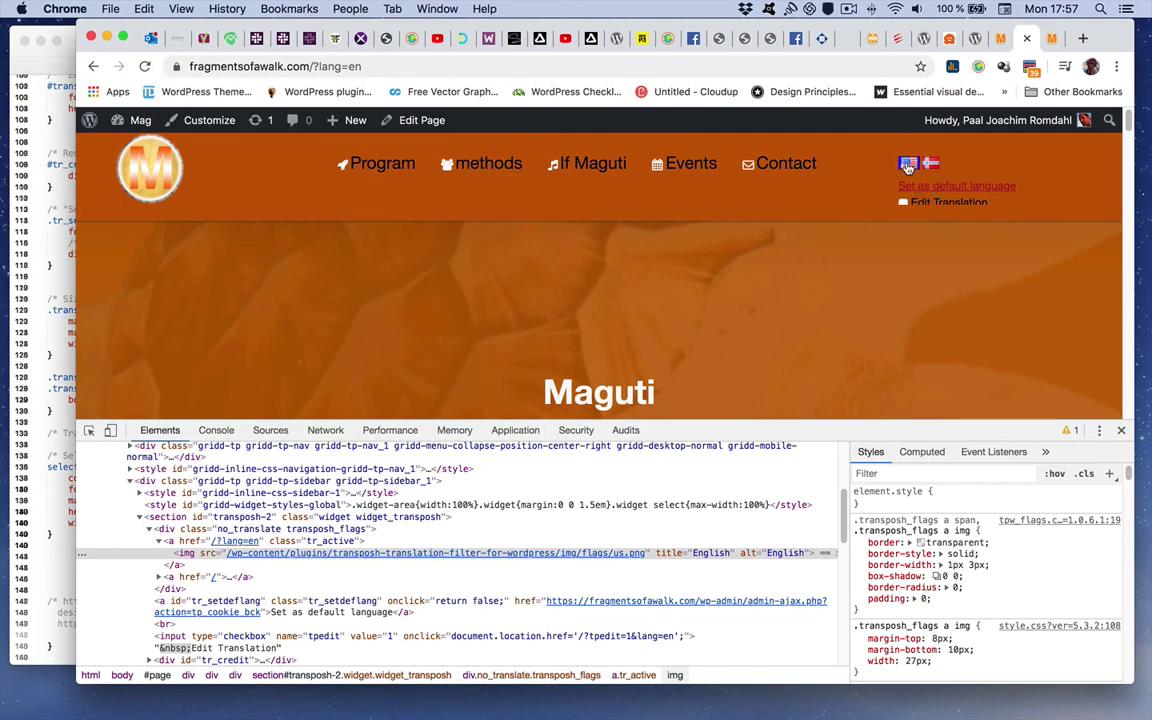